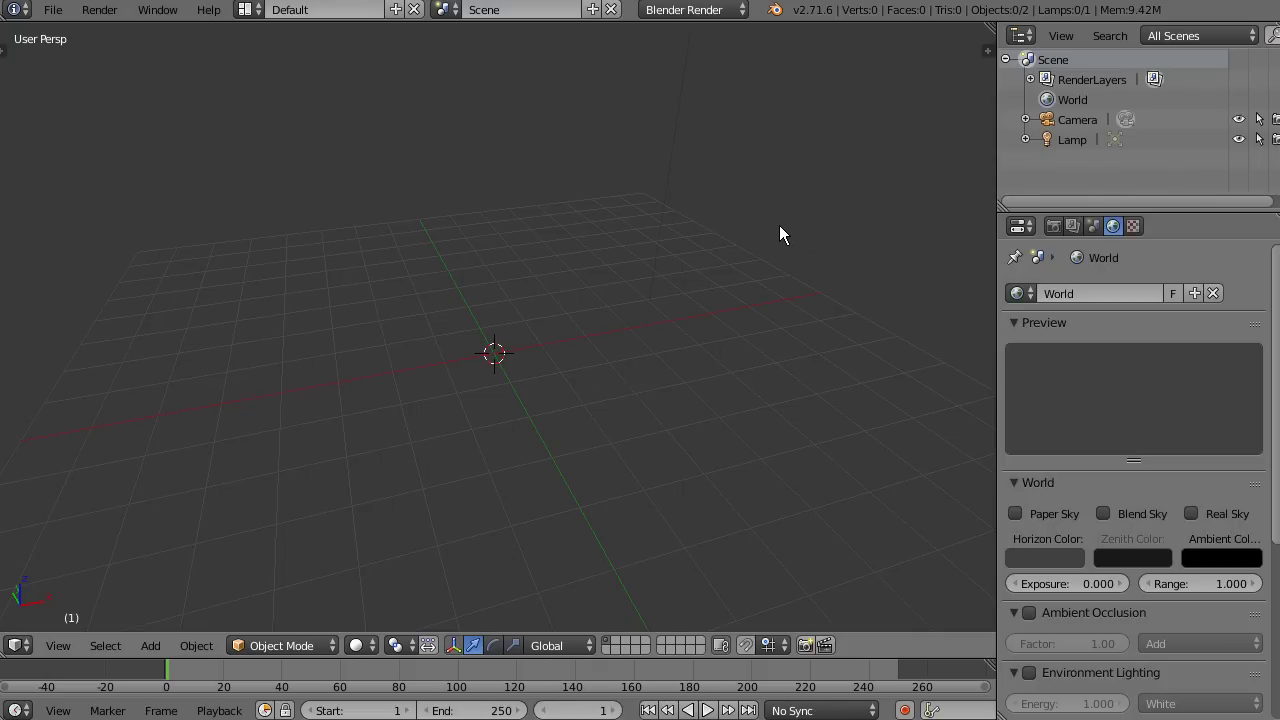
Add a mesh plane to the empty scene.
mouse_move(703, 277)
middle_mouse_down()
mouse_move(523, 349)
mouse_move(506, 429)
mouse_move(451, 446)
mouse_move(561, 420)
mouse_move(505, 435)
mouse_move(589, 368)
middle_mouse_up()
mouse_move(527, 342)
middle_mouse_down()
mouse_move(531, 316)
mouse_move(571, 374)
mouse_move(551, 443)
mouse_move(584, 455)
mouse_move(580, 394)
mouse_move(576, 406)
mouse_move(563, 391)
mouse_move(551, 411)
mouse_move(533, 363)
mouse_move(500, 395)
mouse_move(495, 384)
mouse_move(527, 385)
middle_mouse_up()
middle_click_drag(509, 334, 526, 360)
mouse_move(415, 340)
middle_mouse_down()
mouse_move(503, 374)
mouse_move(509, 345)
mouse_move(505, 384)
middle_mouse_up()
key("shift+a")
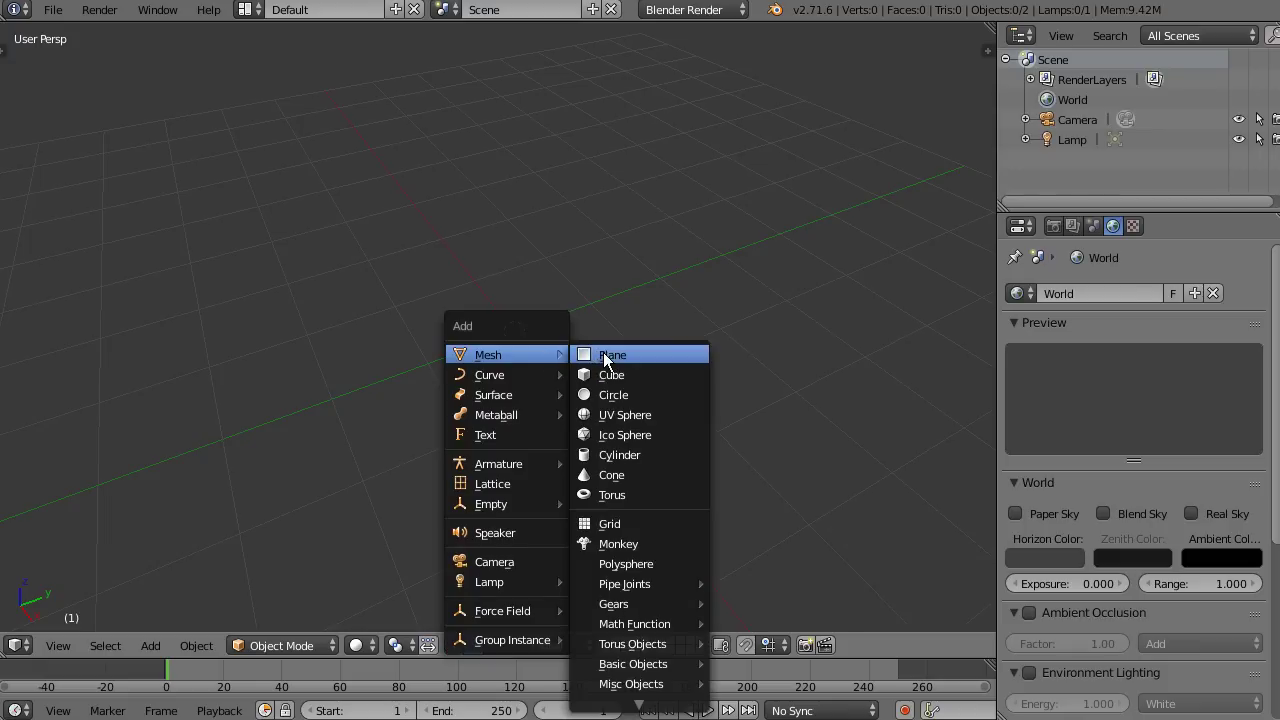
left_click(600, 356)
middle_click_drag(595, 368, 578, 364)
scroll(530, 368, "up", 3)
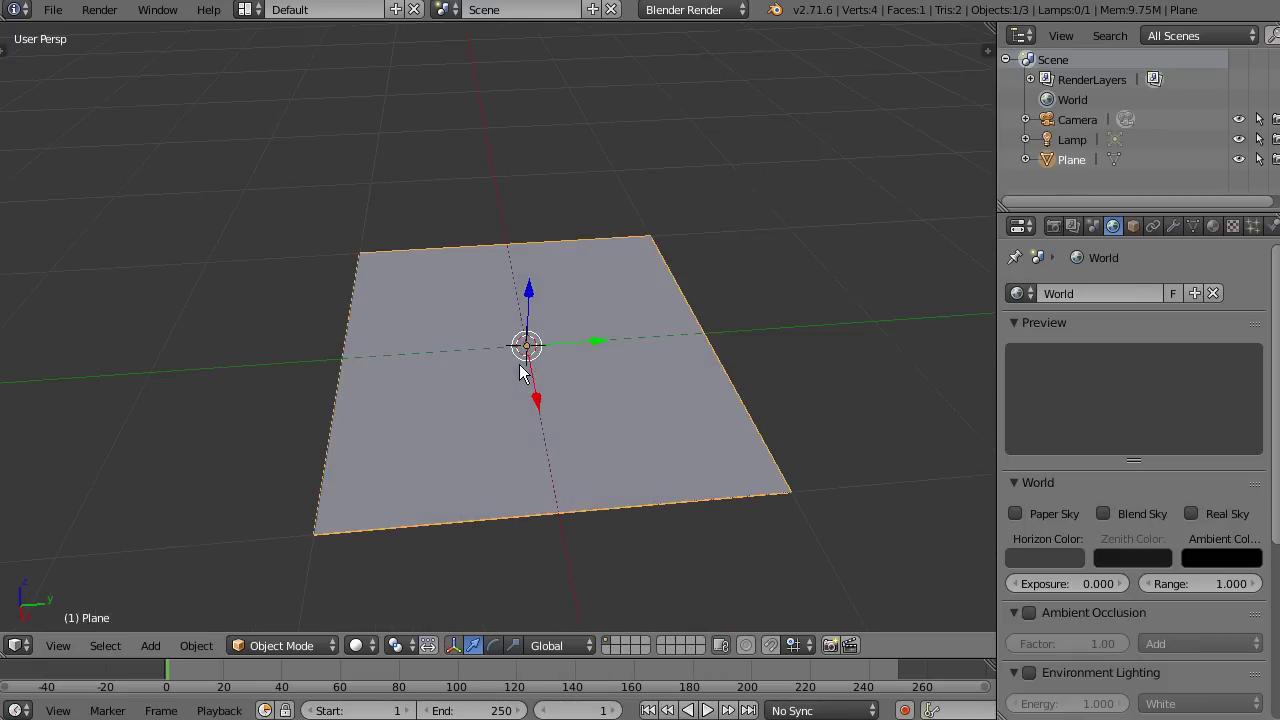
Subdivide the plane three times in Edit Mode into a fine grid.
key("Tab")
scroll(536, 414, "up", 2)
key("w")
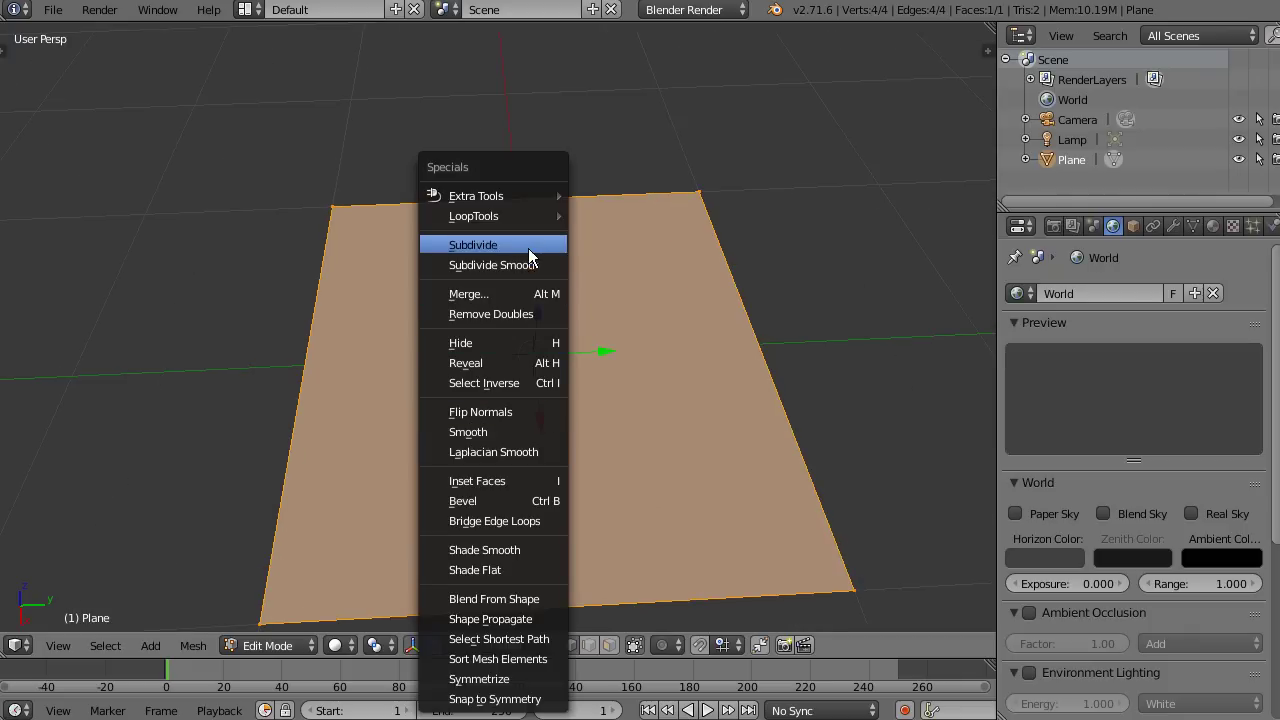
left_click(523, 251)
key("w")
left_click(520, 250)
key("w")
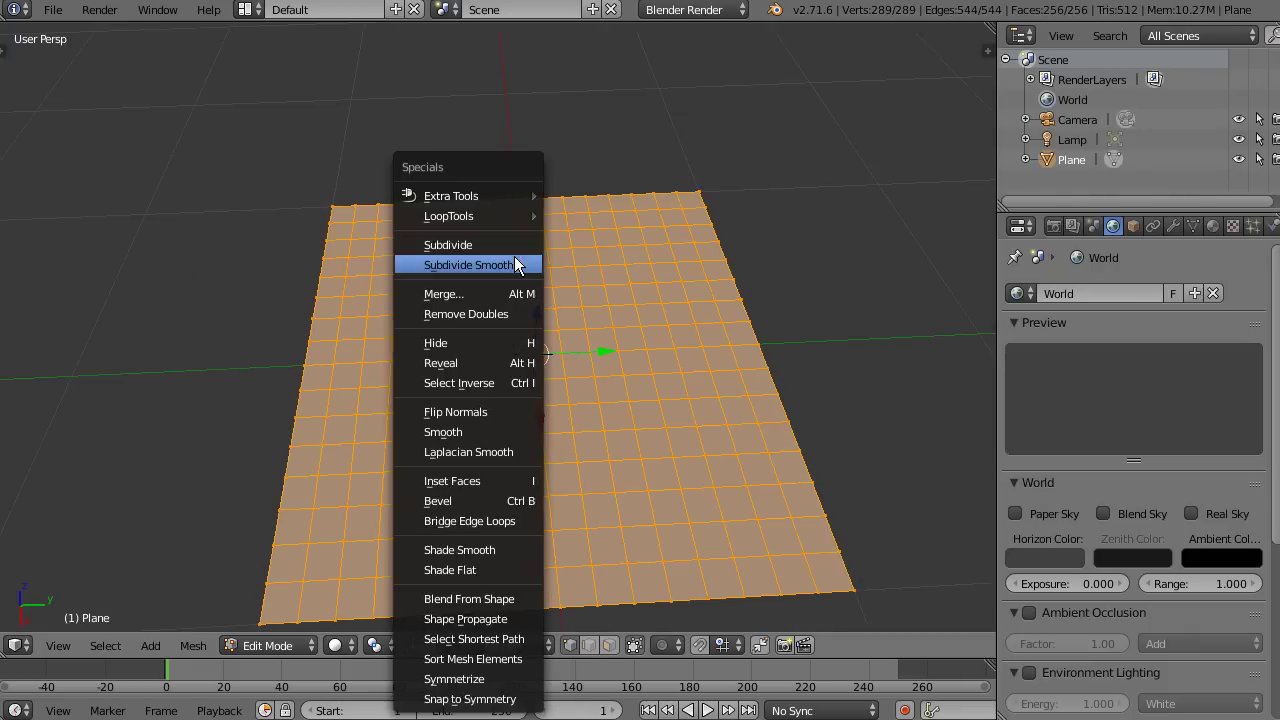
left_click(514, 260)
middle_click_drag(515, 268, 566, 215)
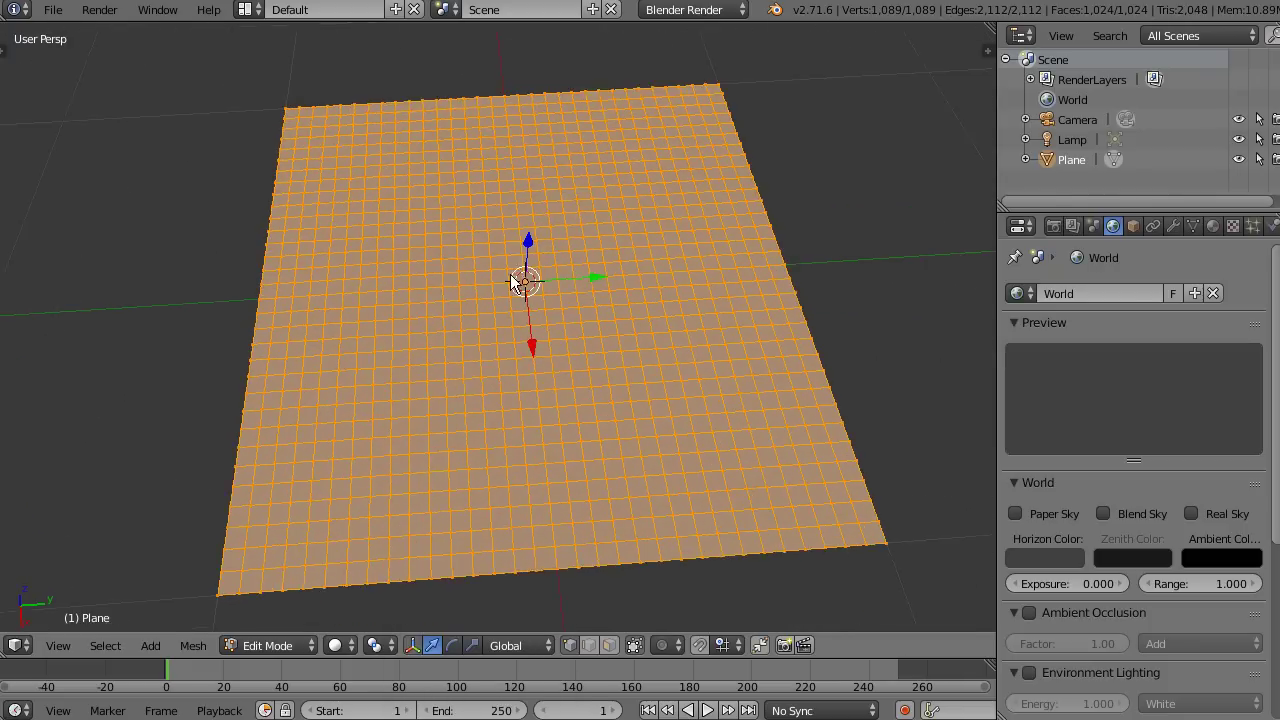
Rename the plane to RED in the side panel and return to Object Mode.
key("n")
scroll(940, 263, "down", 5)
scroll(880, 450, "down", 5)
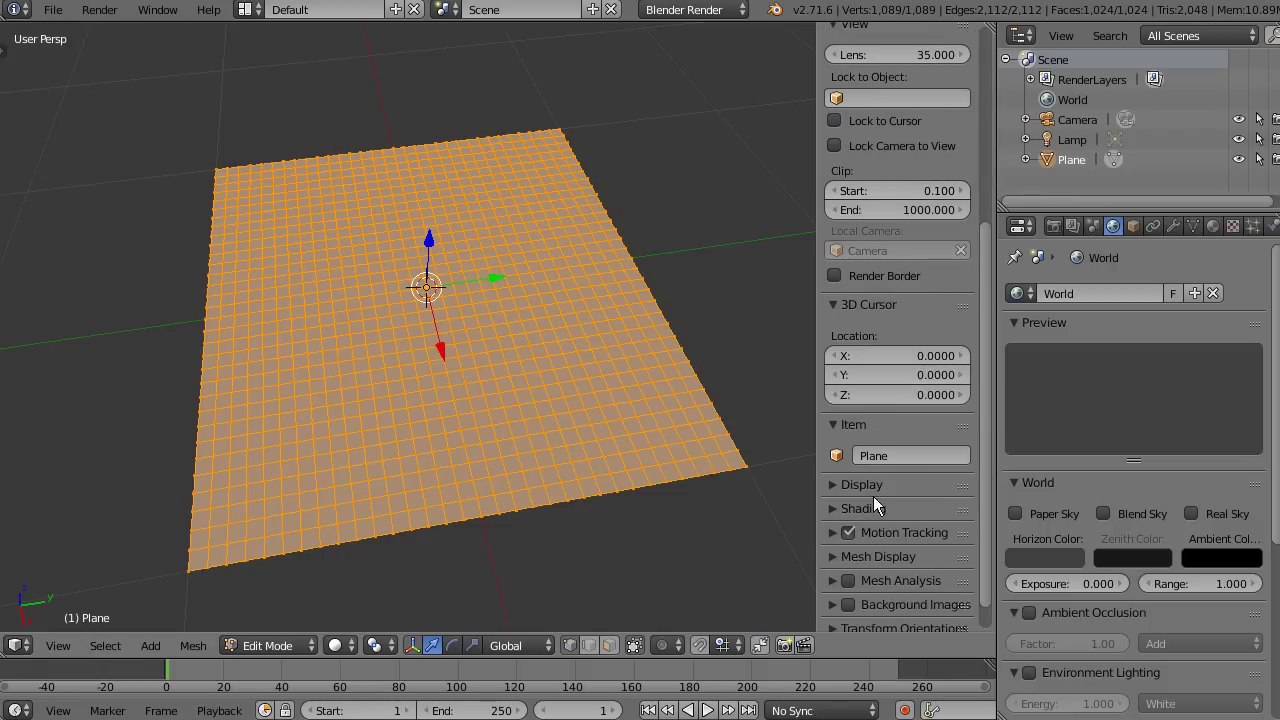
type("RED")
key("Return")
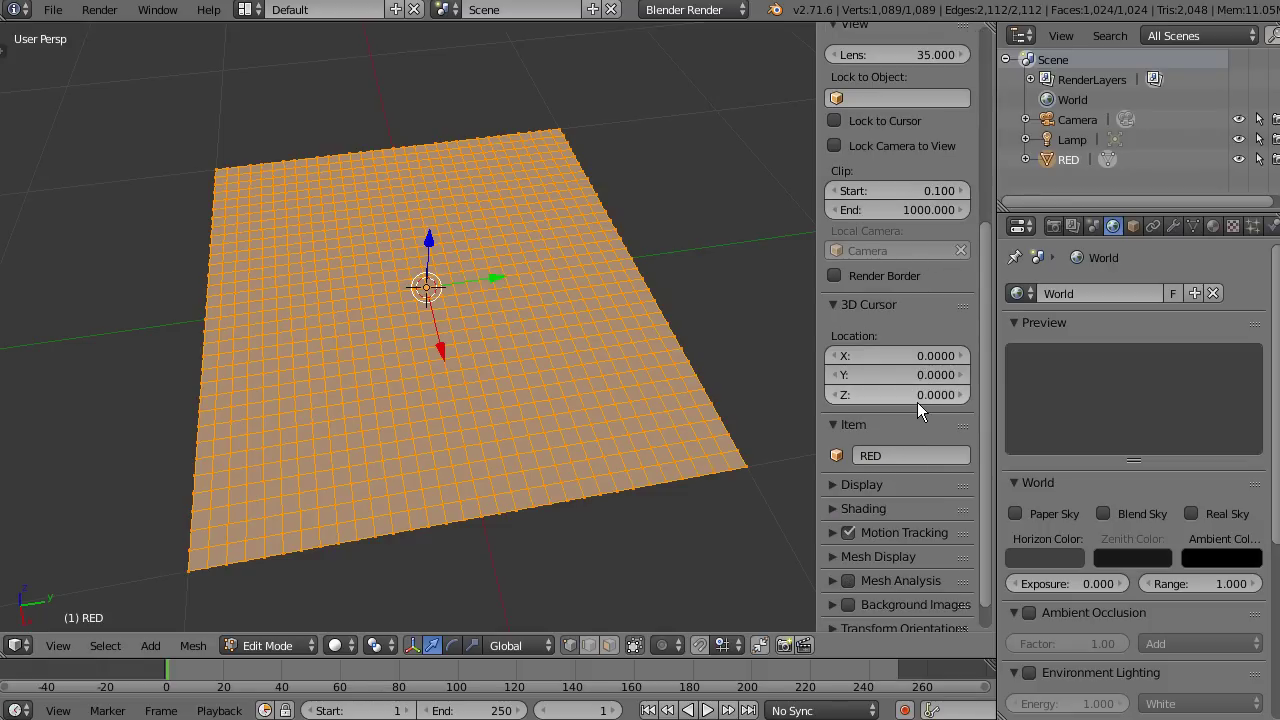
key("Tab")
Turn on Wire and Draw All Edges display for RED.
left_click(1133, 226)
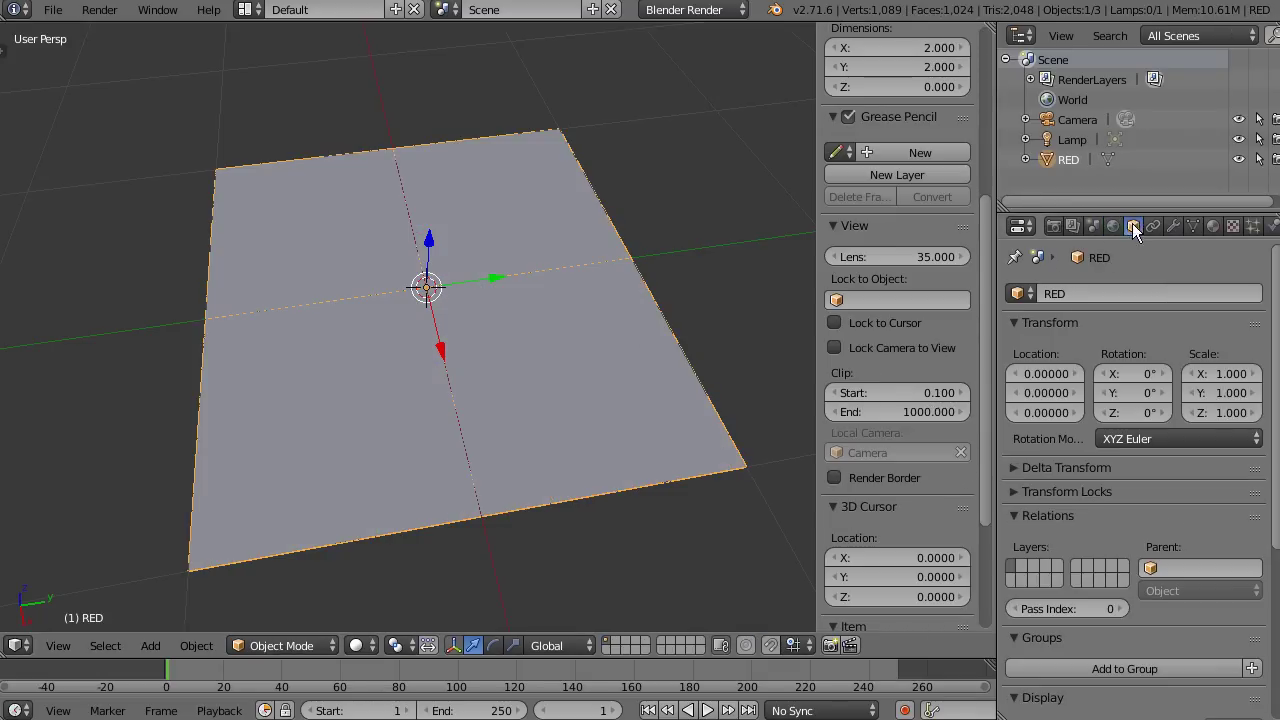
scroll(1087, 343, "down", 6)
left_click(1040, 607)
left_click(1042, 629)
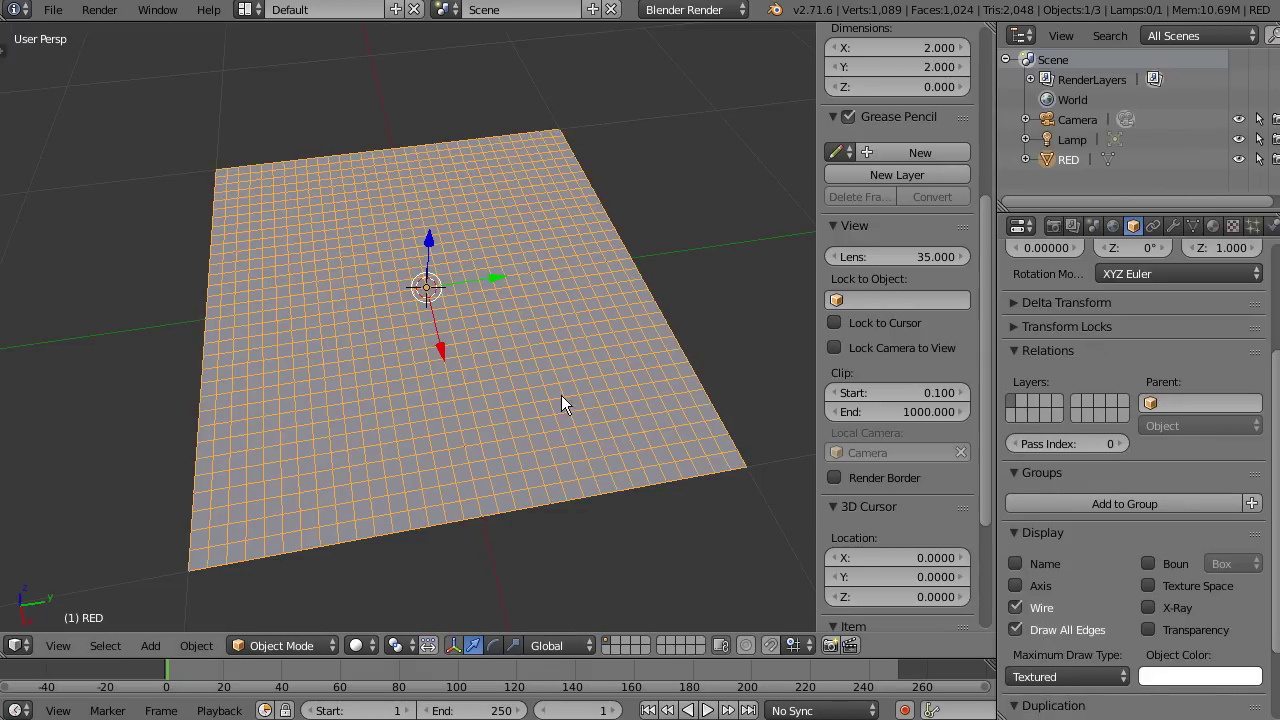
scroll(561, 395, "up", 2)
Add a Decimate modifier to RED set to Un-Subdivide.
left_click(1173, 226)
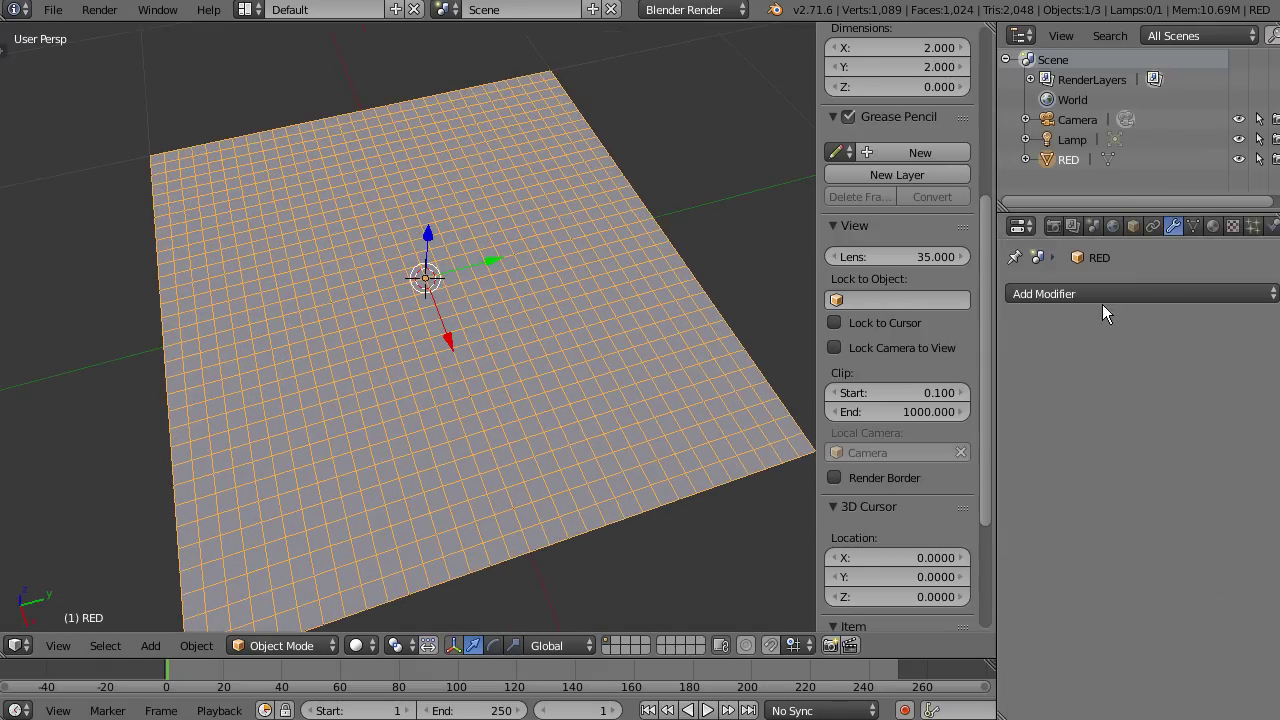
left_click(1100, 295)
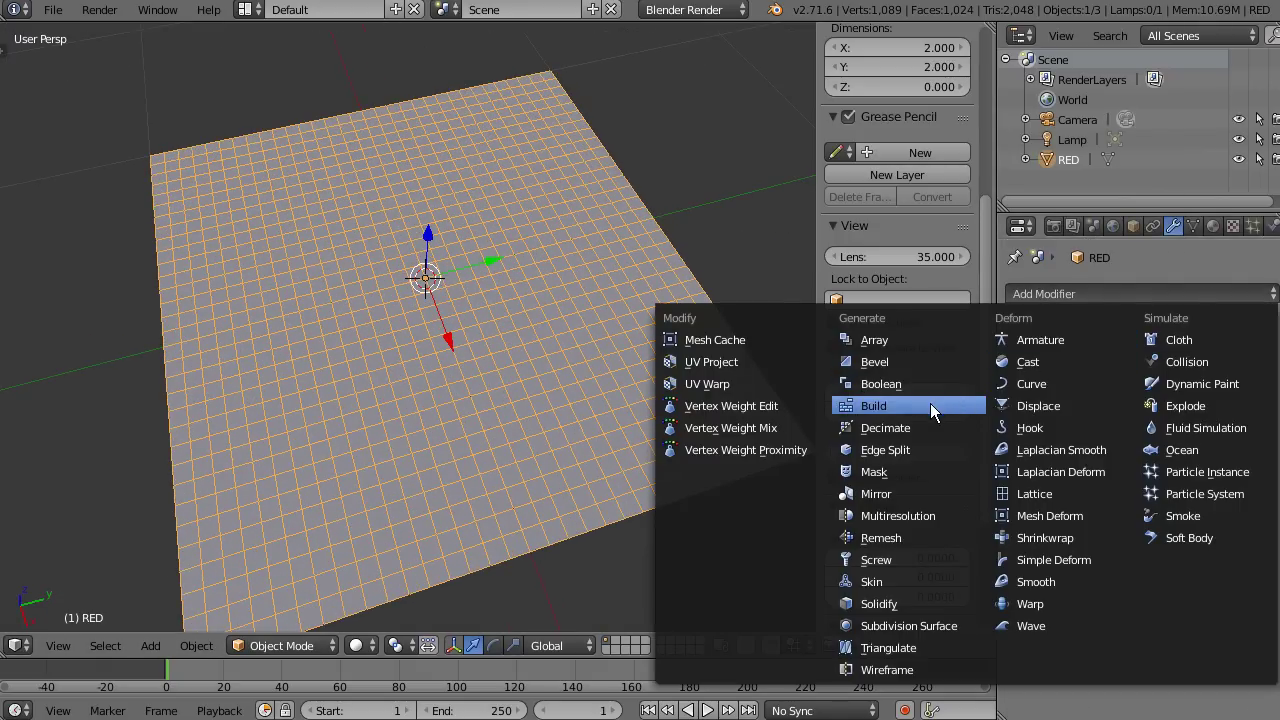
left_click(870, 427)
scroll(500, 400, "up", 2)
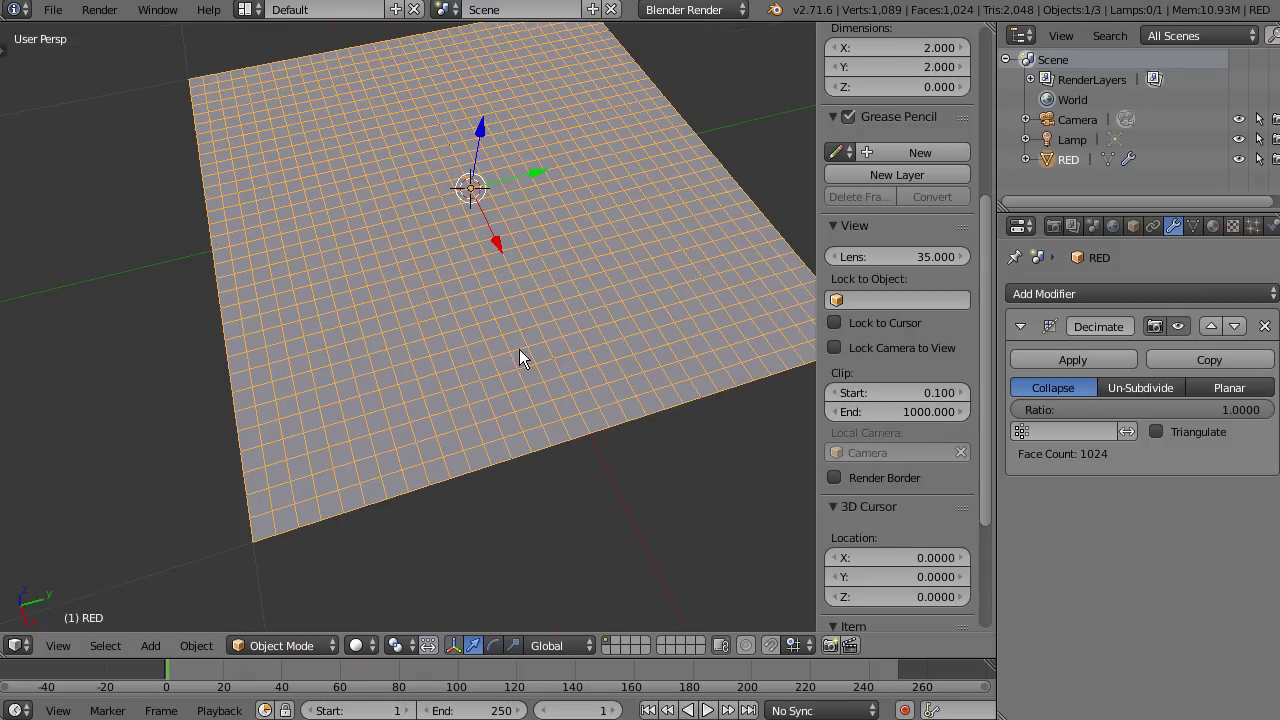
left_click(1140, 388)
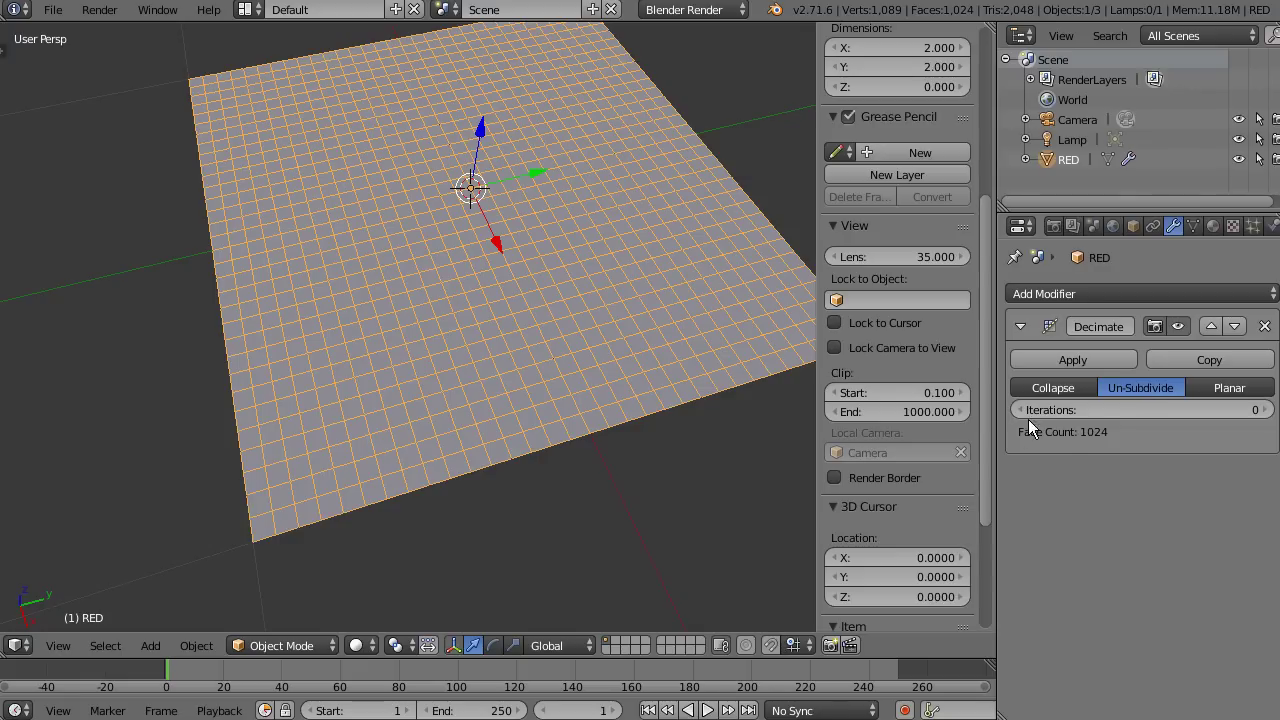
middle_click_drag(1039, 448, 1056, 433, "ctrl")
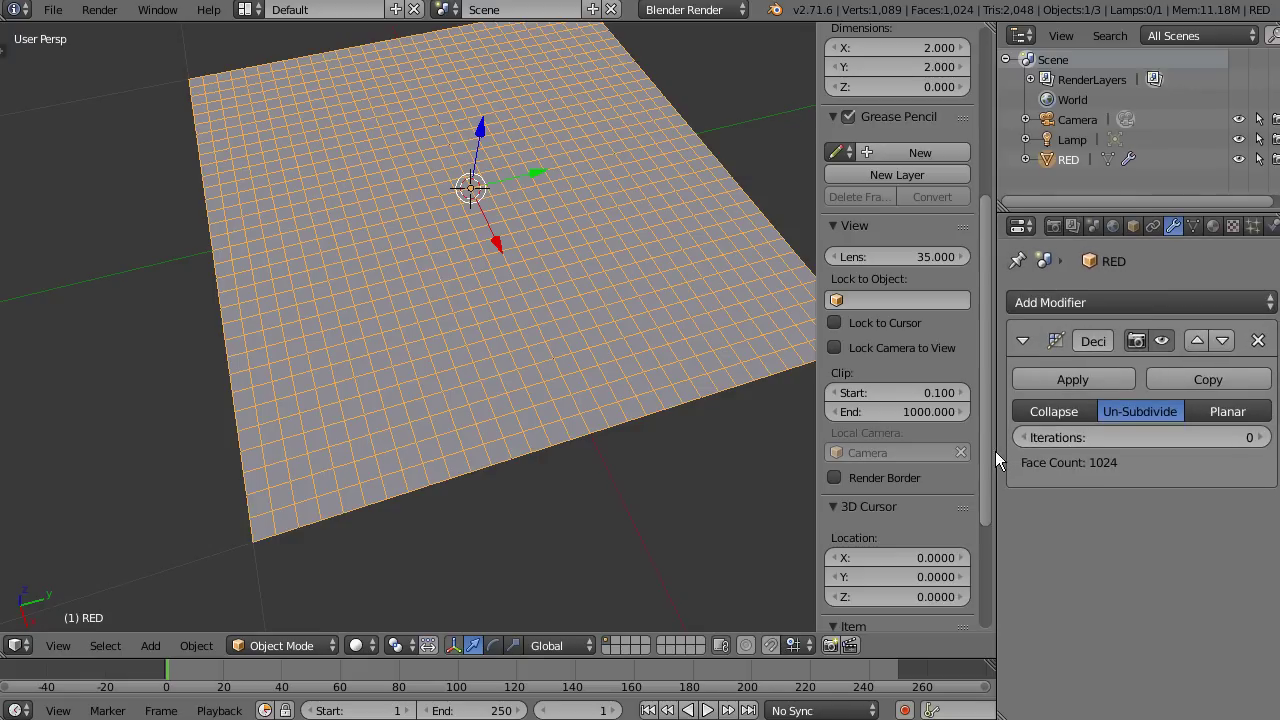
Set Un-Subdivide iterations to 1 and apply the Decimate modifier.
left_click(1259, 439)
middle_click_drag(480, 420, 463, 453)
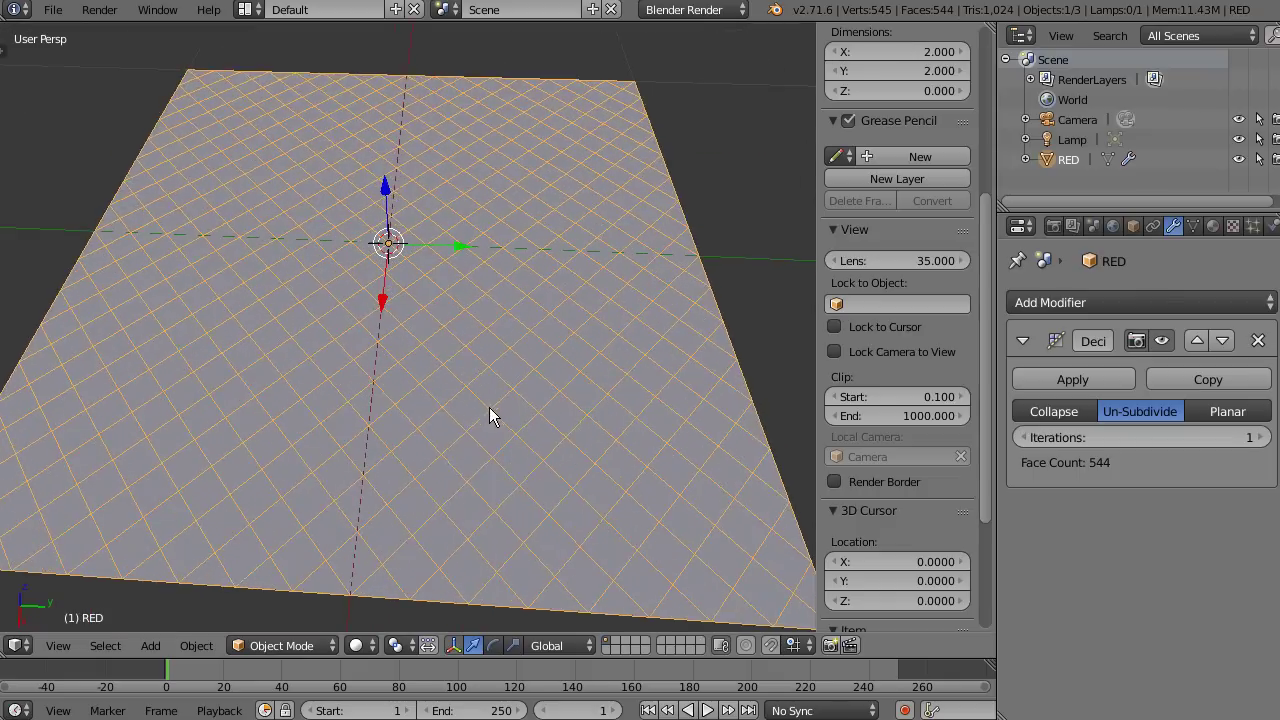
scroll(327, 341, "up", 2)
mouse_move(581, 341)
middle_mouse_down()
mouse_move(587, 383)
mouse_move(505, 318)
middle_mouse_up()
left_click(1259, 437)
left_click(1024, 438)
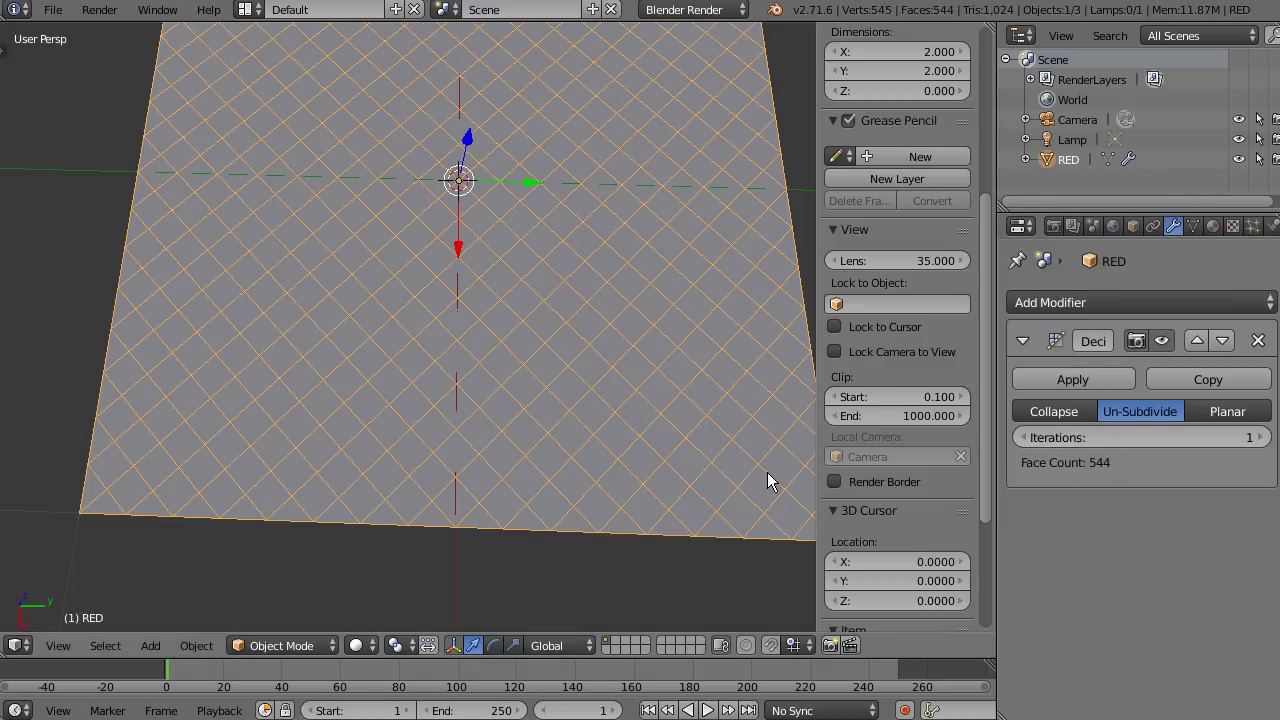
left_click(1072, 379)
mouse_move(790, 400)
middle_mouse_down()
mouse_move(524, 408)
mouse_move(486, 423)
middle_mouse_up()
Inset RED's faces in Edit Mode, test deleting the inset faces, then undo.
key("Tab")
middle_click_drag(498, 379, 524, 390)
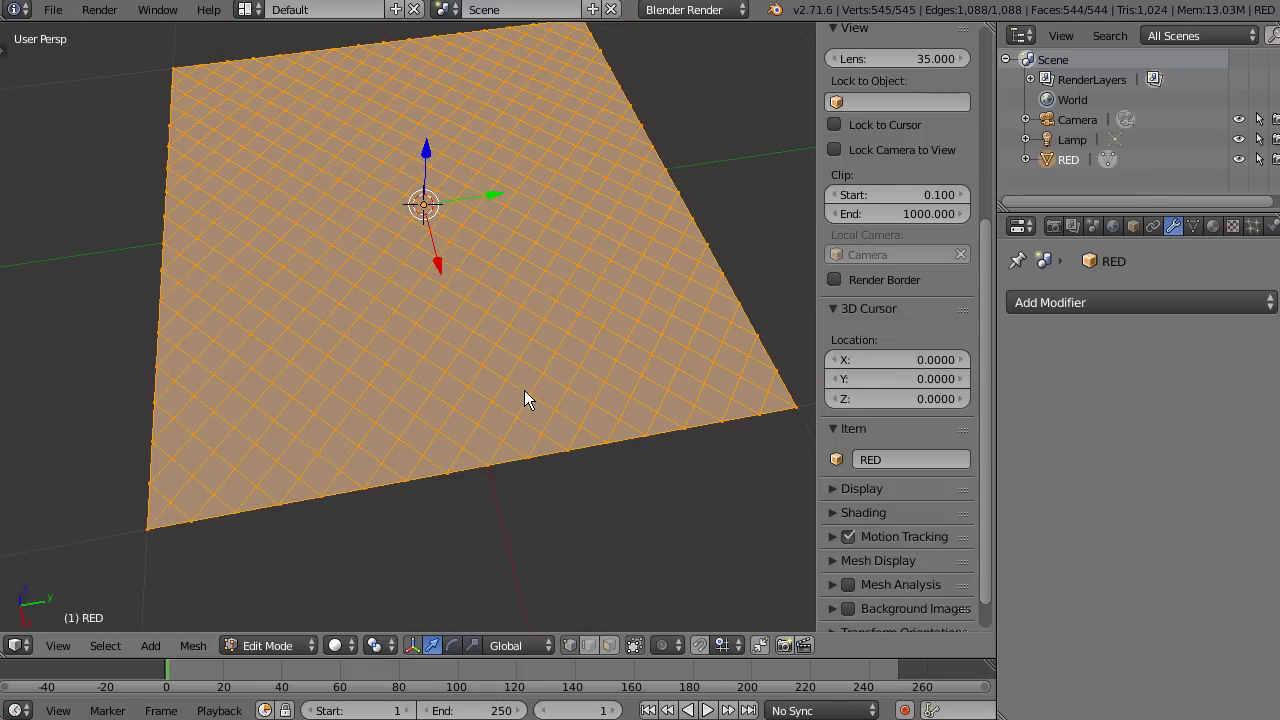
key("i")
key("i")
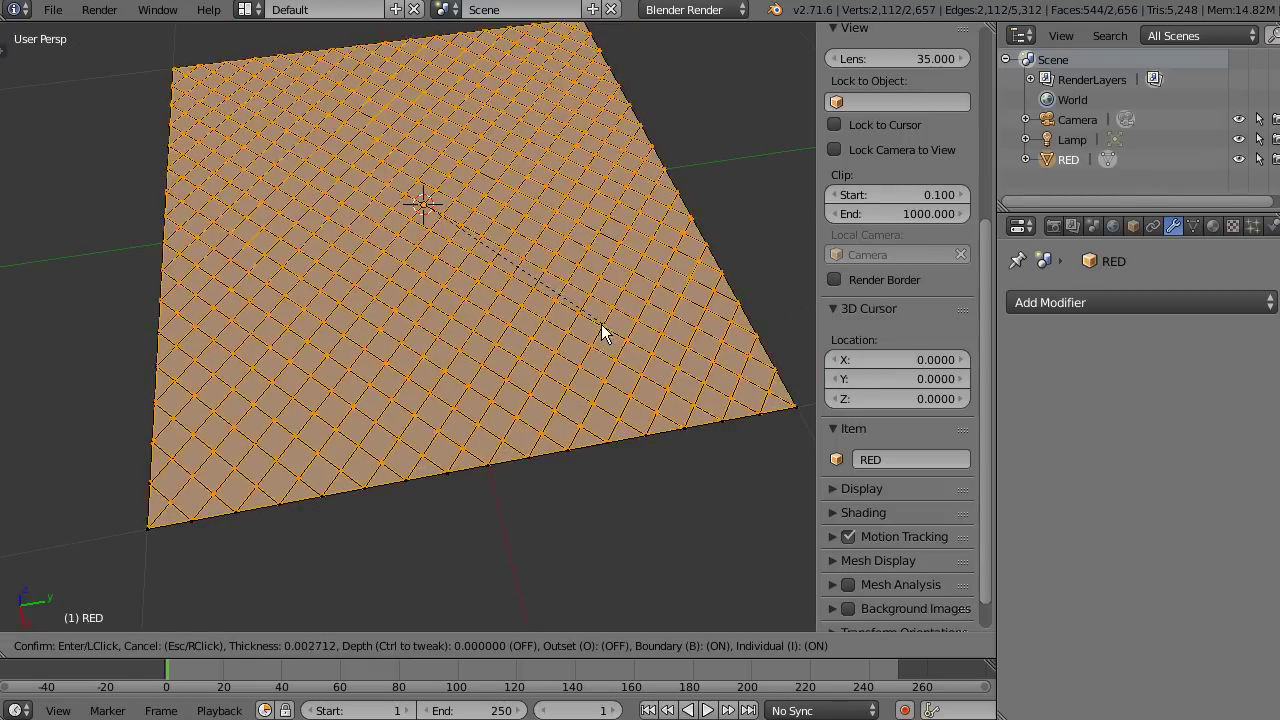
left_click(573, 309)
middle_click_drag(573, 309, 572, 393)
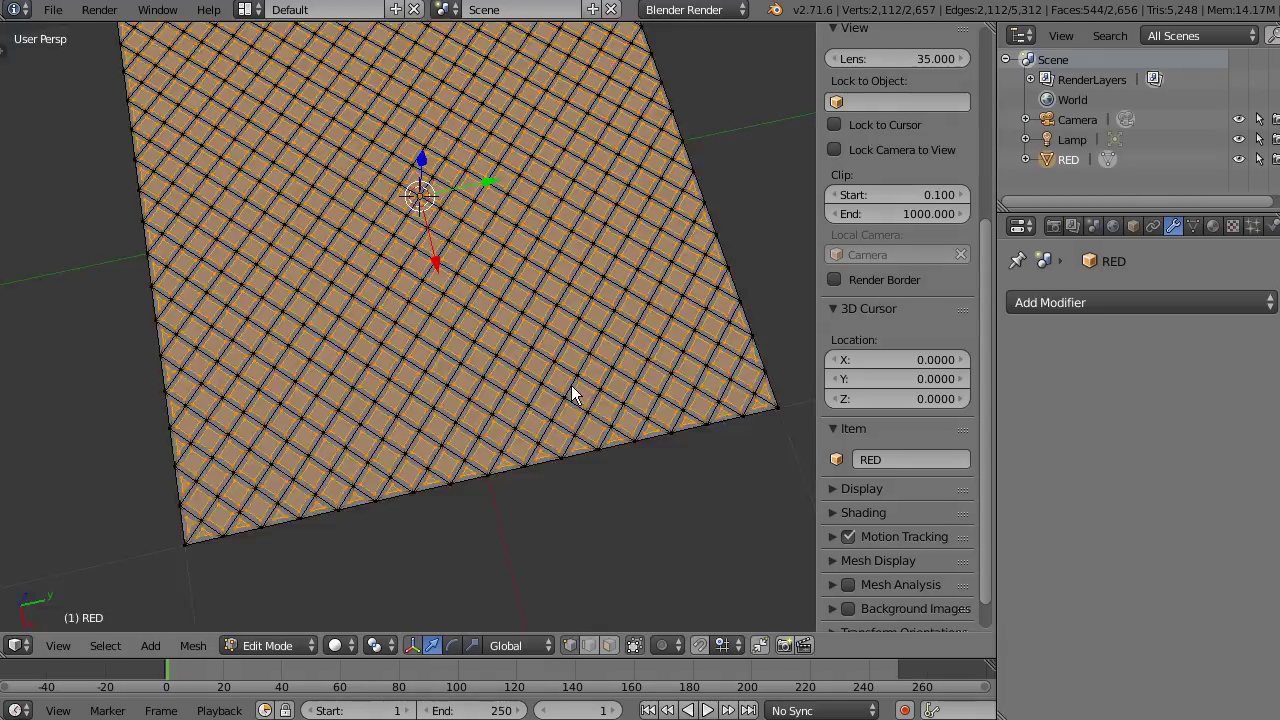
scroll(573, 393, "up", 3)
middle_click_drag(561, 324, 565, 315)
key("x")
left_click(557, 319)
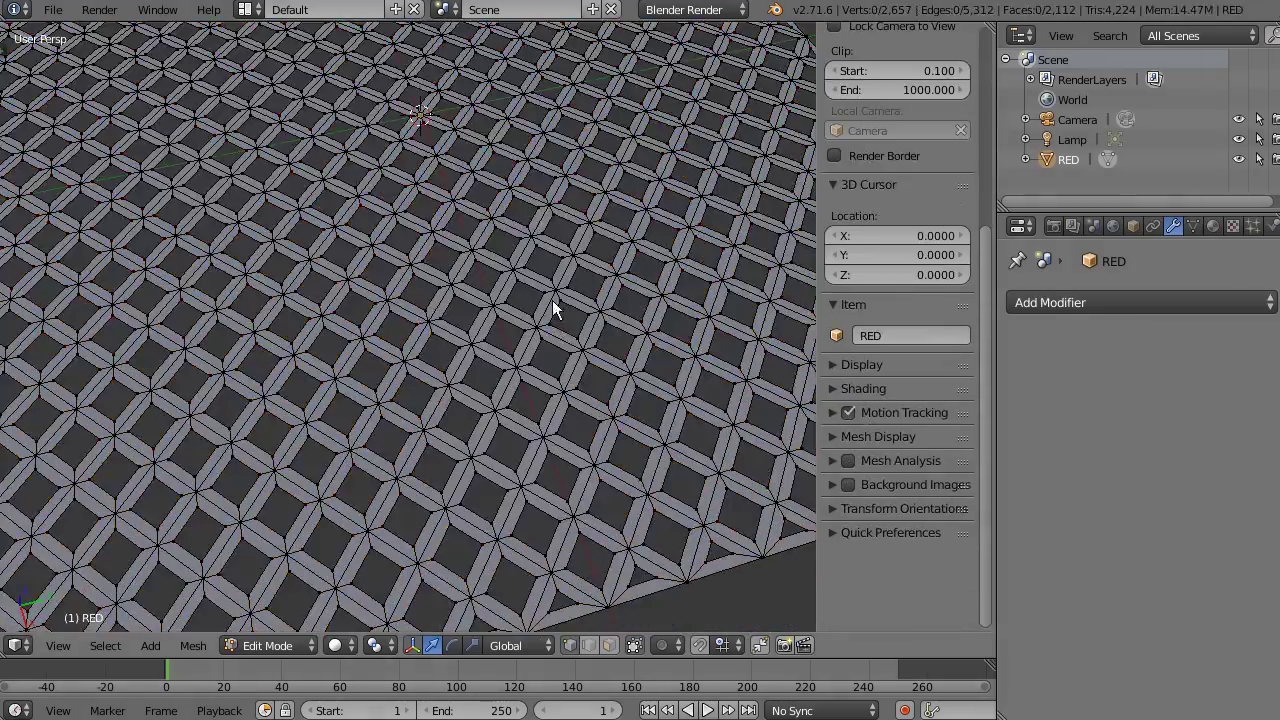
scroll(557, 309, "down", 5)
scroll(566, 282, "up", 4)
key("ctrl+z")
key("ctrl+z")
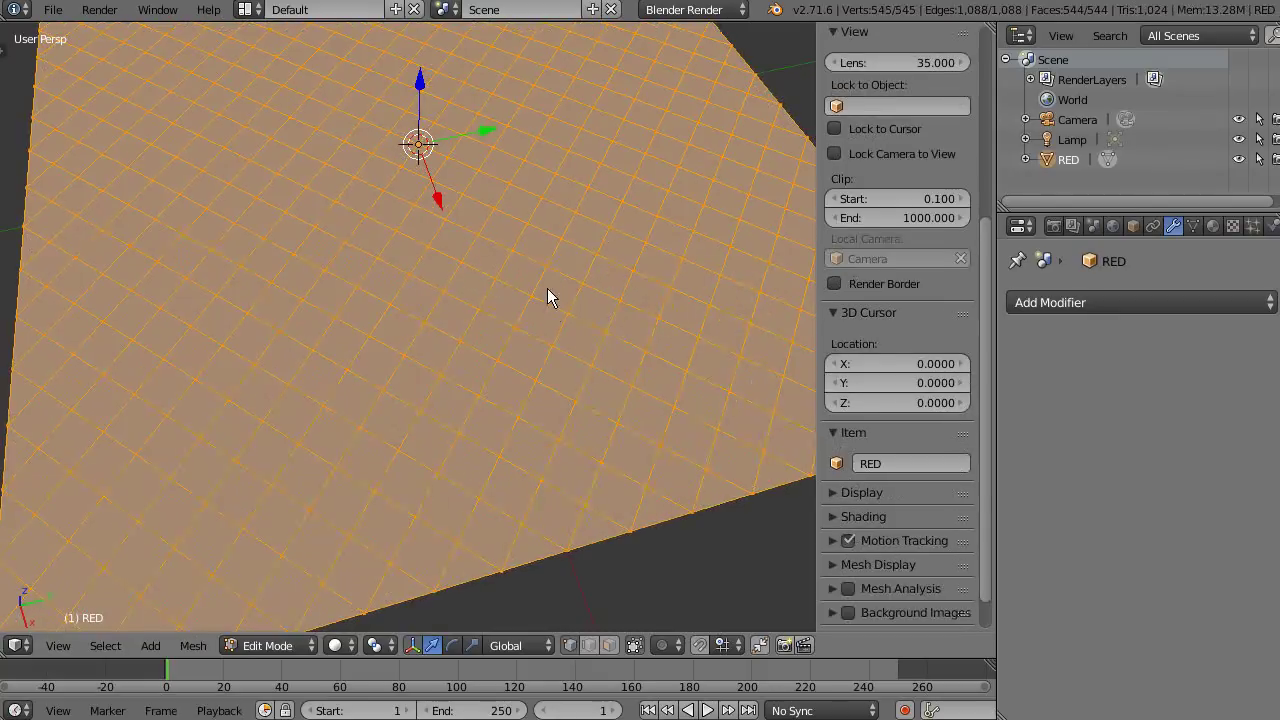
Inset each face individually and try the Boundary, Outset, Select Outer and Individual options.
key("i")
key("i")
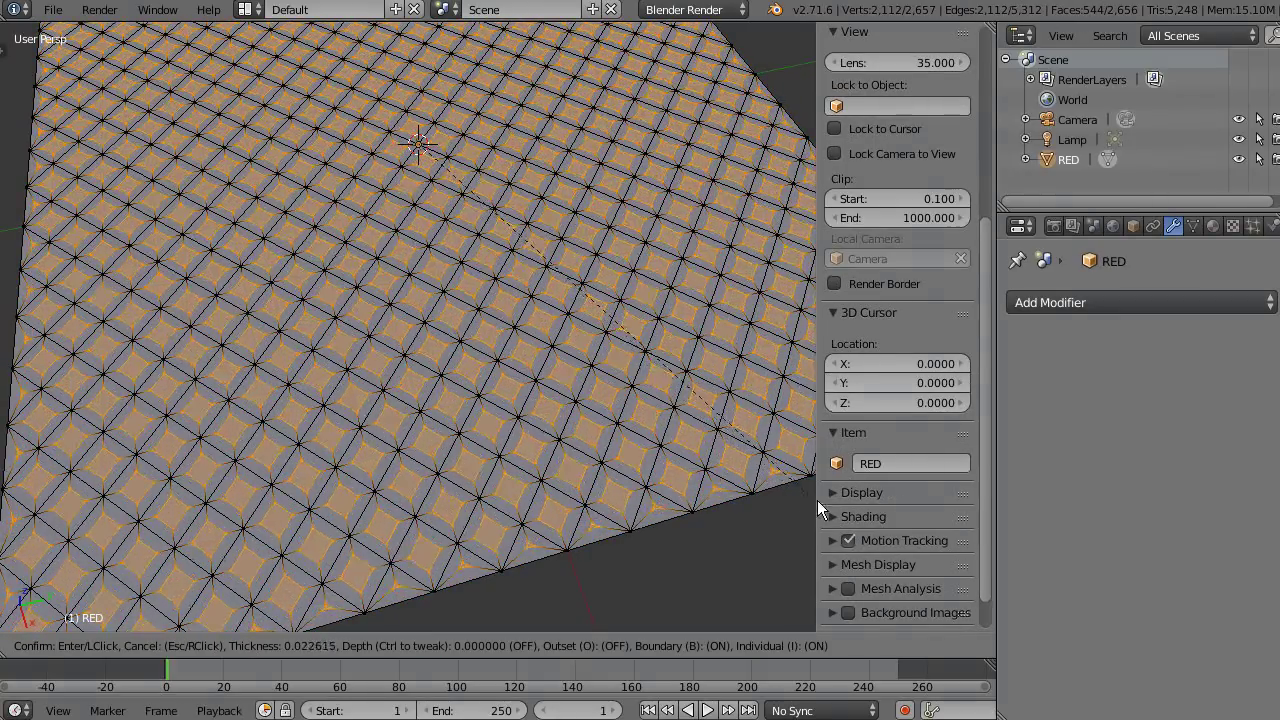
left_click(839, 542)
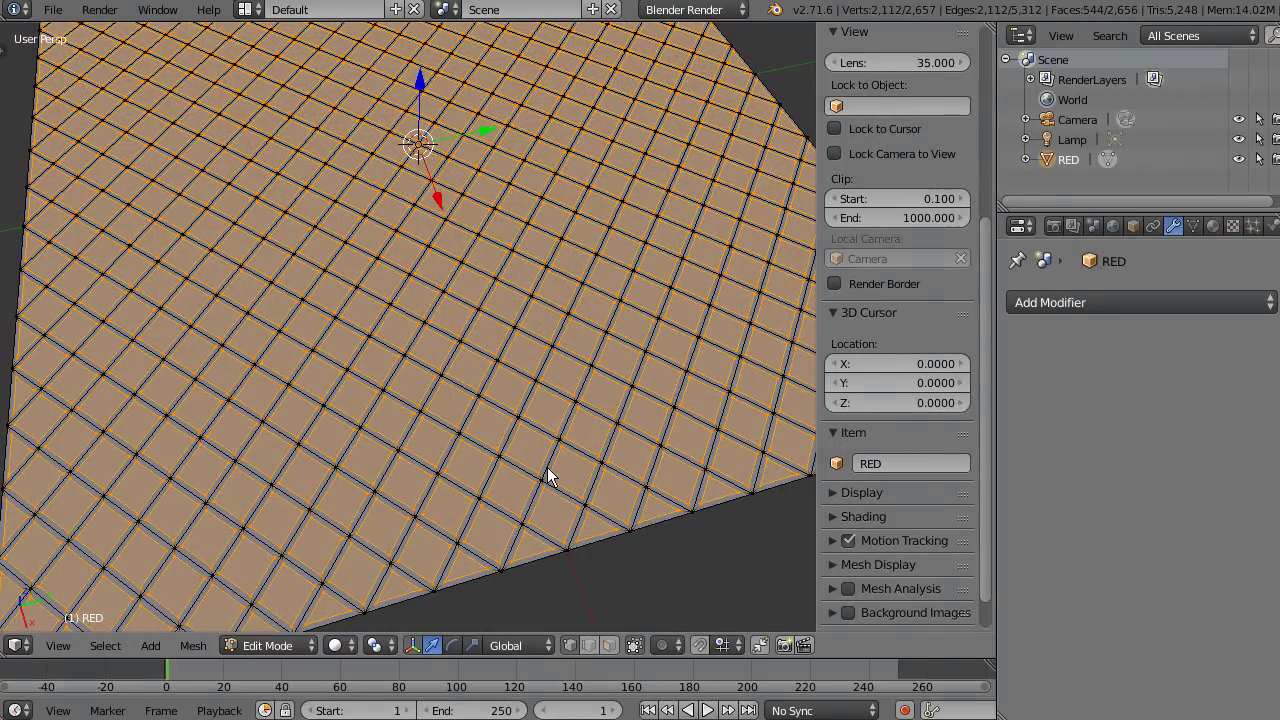
key("F6")
left_click(727, 476)
left_click(727, 476)
left_click(738, 626)
left_click(742, 675)
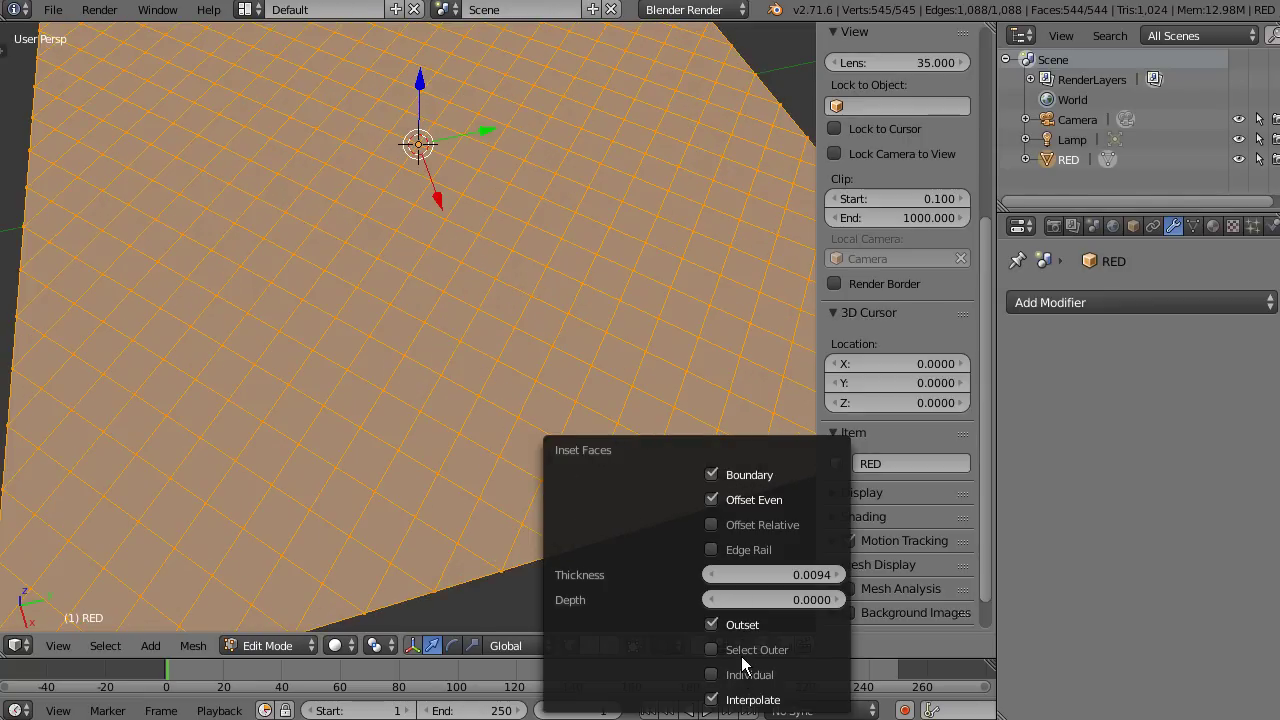
left_click(739, 651)
mouse_move(522, 245)
middle_mouse_down()
mouse_move(540, 346)
mouse_move(538, 318)
middle_mouse_up()
Thin the inset to 0.0123 and re-adjust Outset, Select Outer and Individual.
key("F6")
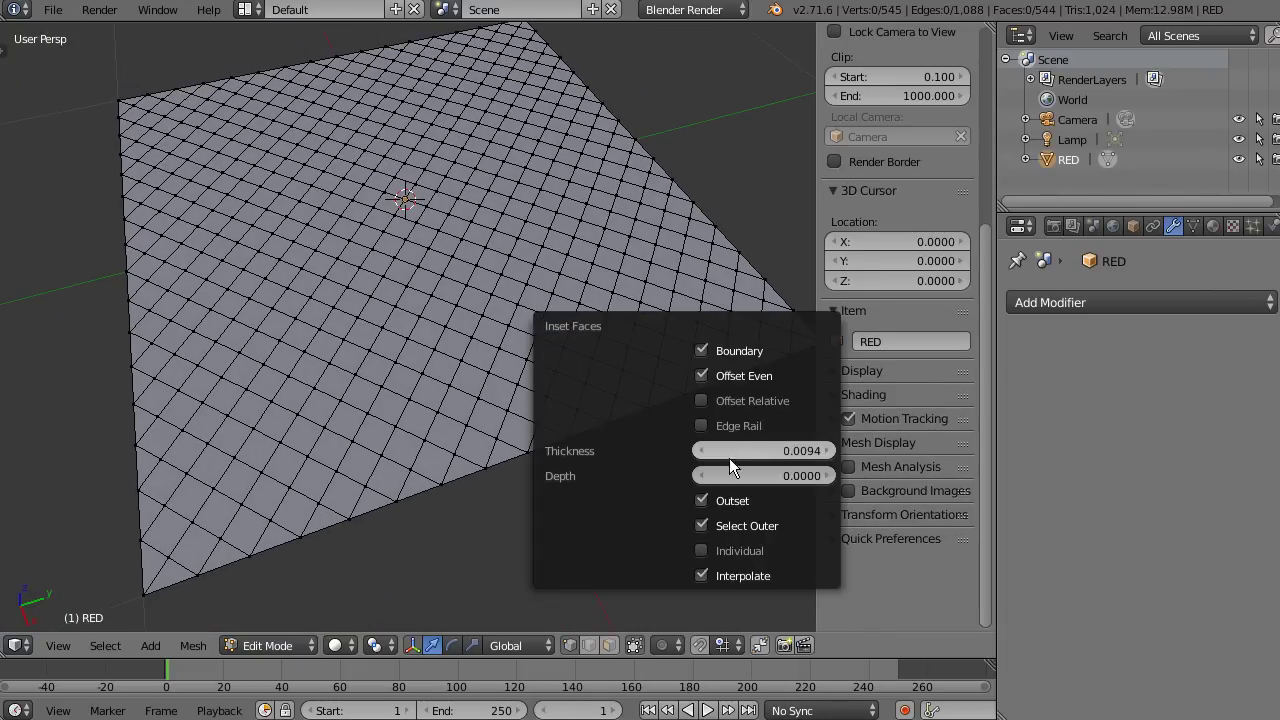
left_click_drag(708, 451, 793, 435)
left_click(745, 527)
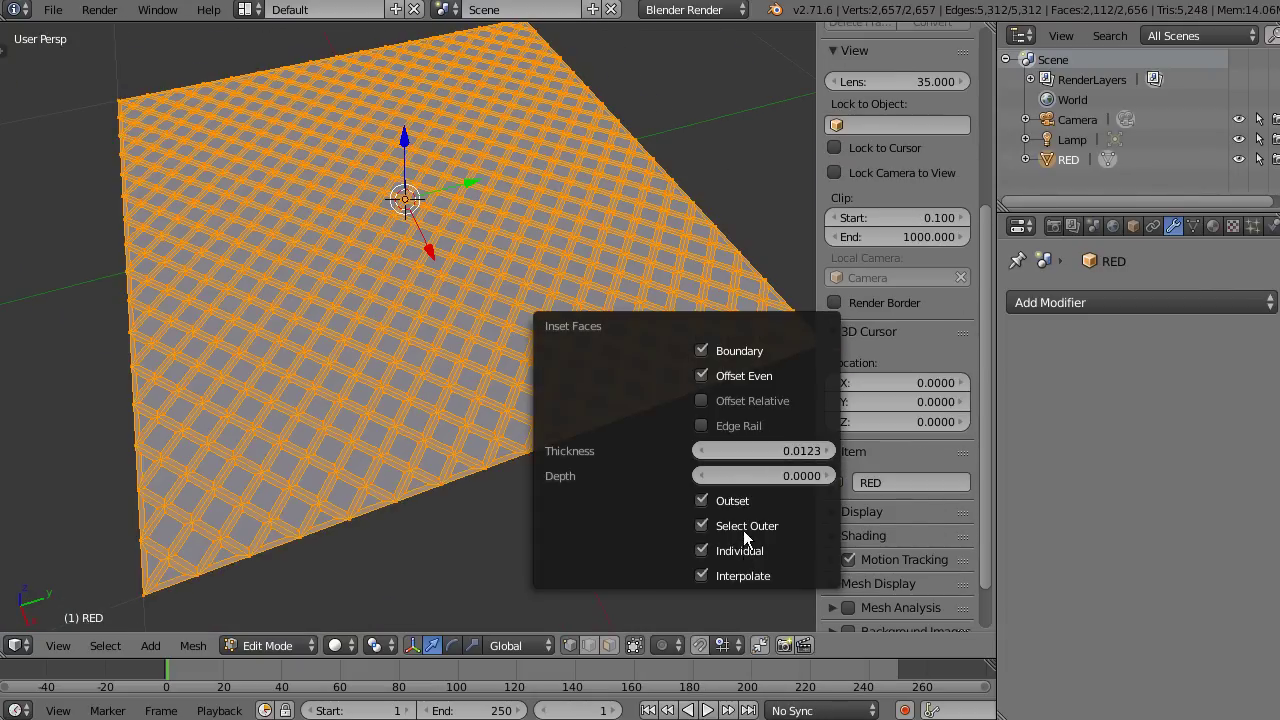
left_click(735, 503)
left_click(738, 525)
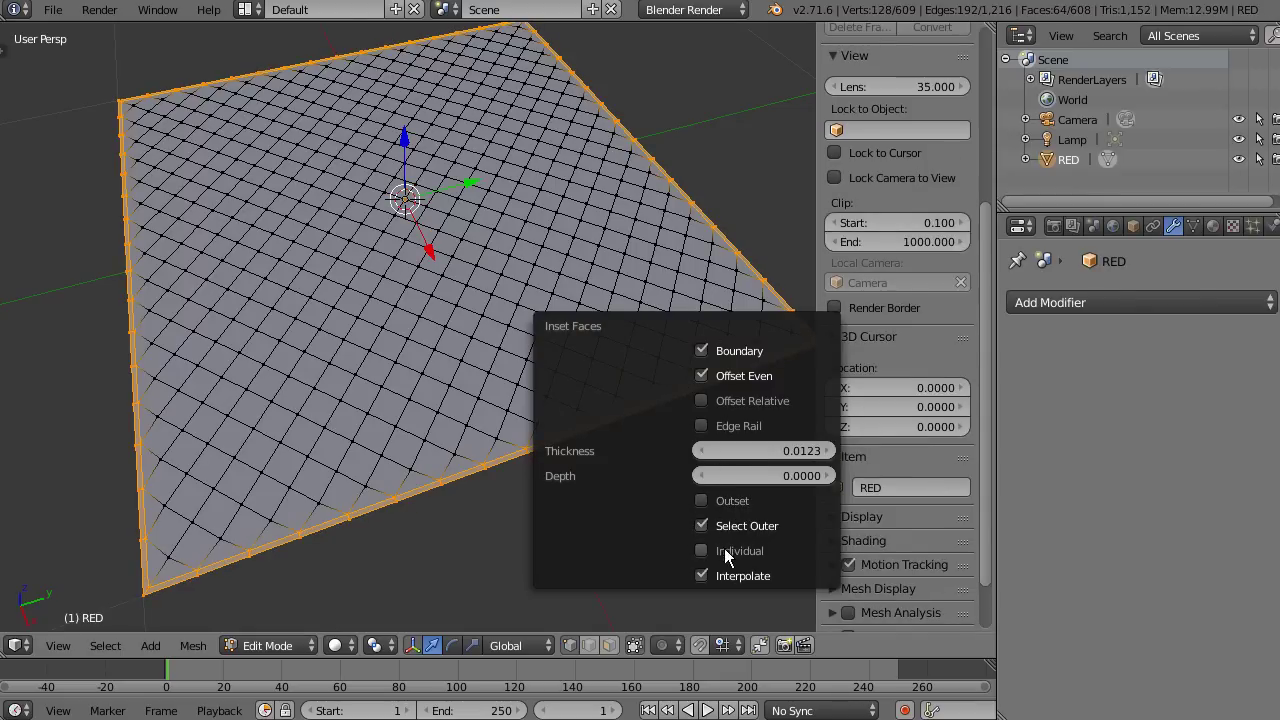
left_click(727, 556)
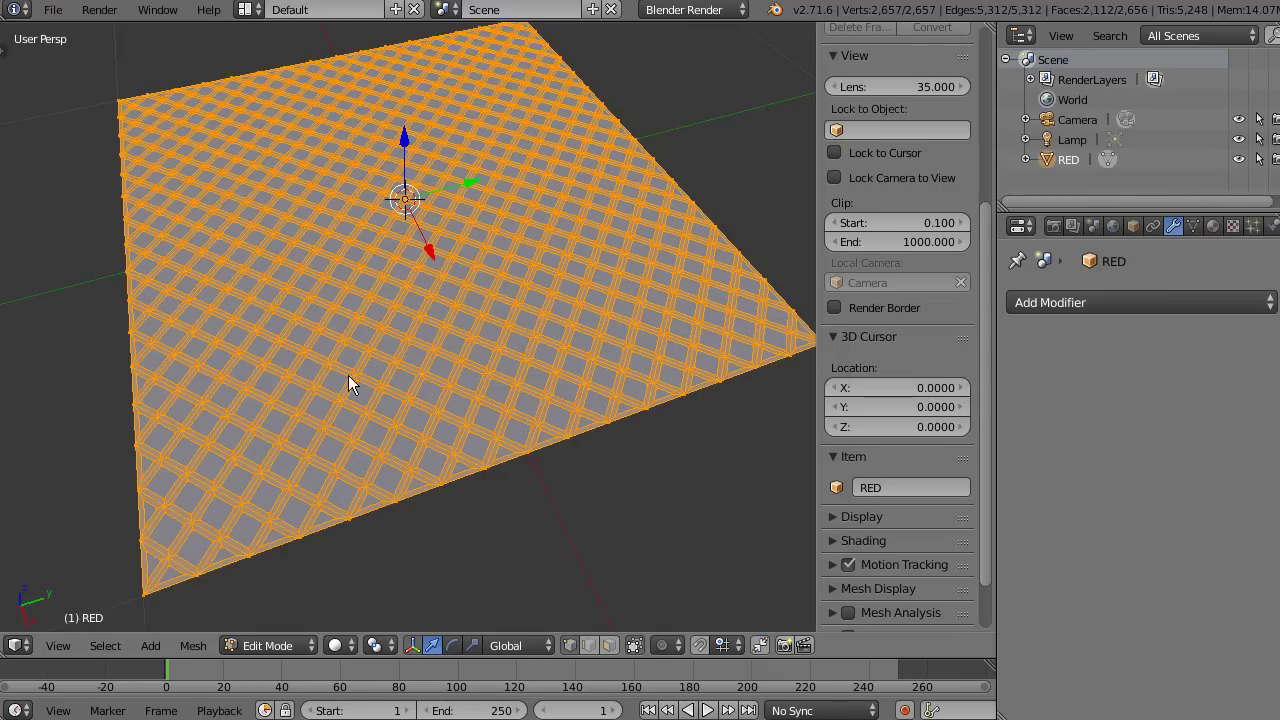
Switch the inset to select the inner faces and delete them, leaving strips.
scroll(499, 440, "up", 1)
scroll(494, 460, "up", 1)
key("F6")
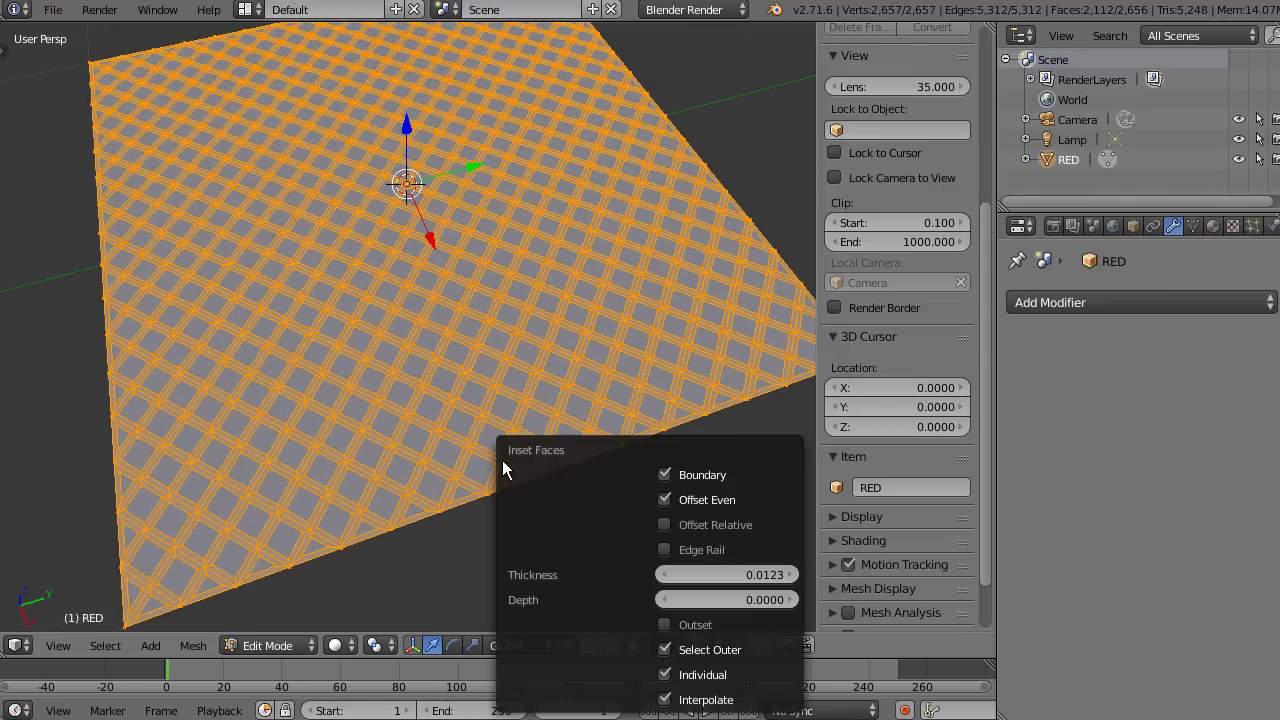
left_click(716, 652)
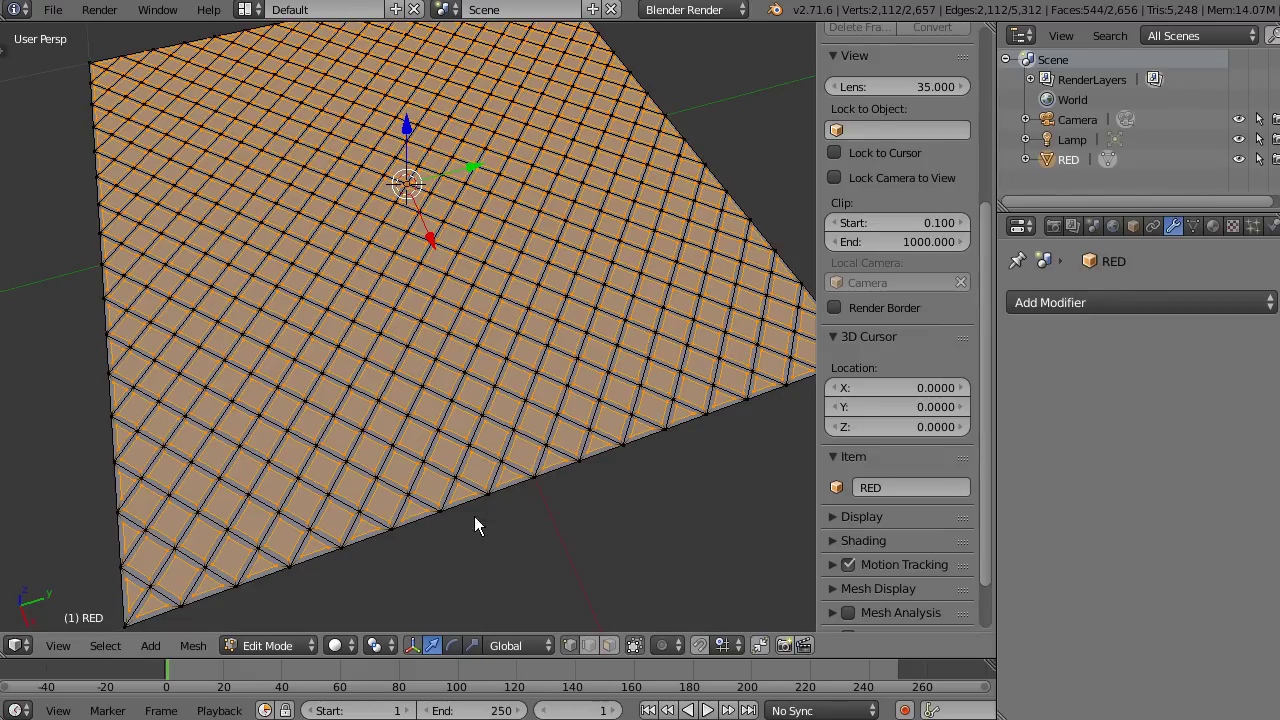
scroll(518, 442, "up", 3)
scroll(545, 398, "up", 2)
key("x")
left_click(542, 398)
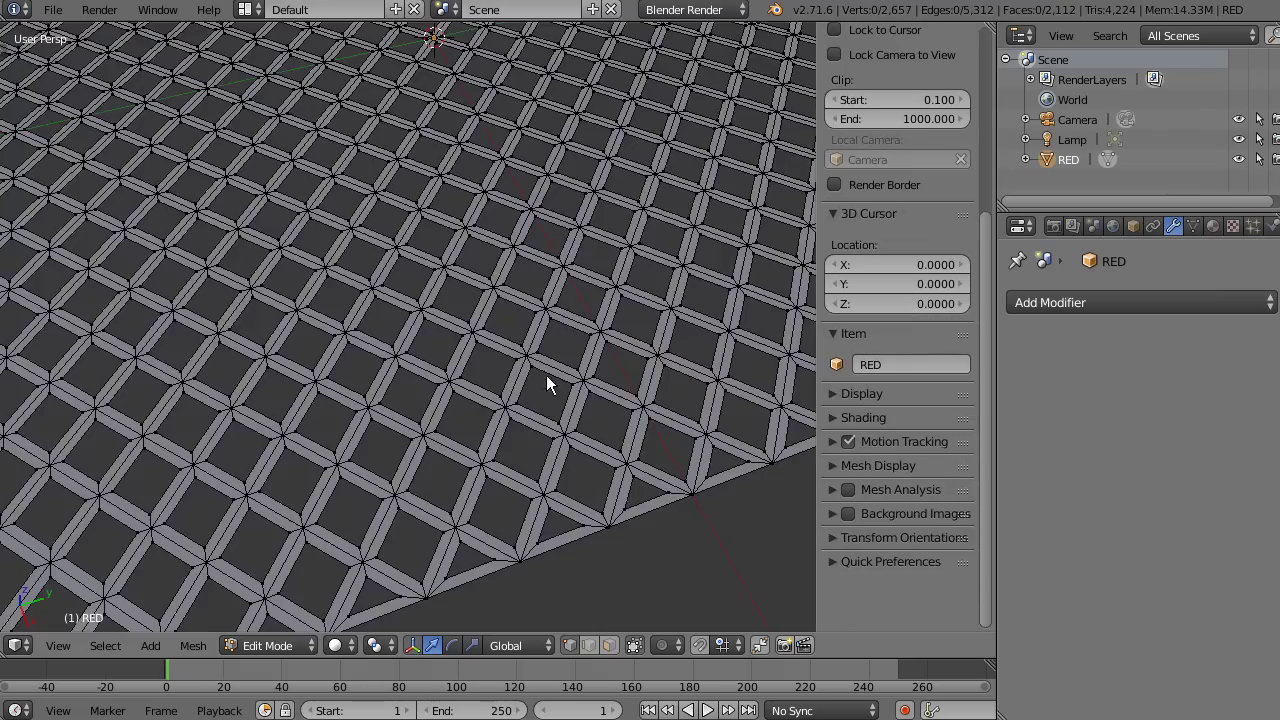
scroll(546, 385, "down", 5)
scroll(543, 437, "up", 3)
scroll(537, 391, "up", 3)
scroll(523, 340, "down", 1)
middle_click_drag(518, 494, 539, 401)
Undo, re-inset every face individually and delete the inner faces to form the lattice.
key("ctrl+z")
key("ctrl+z")
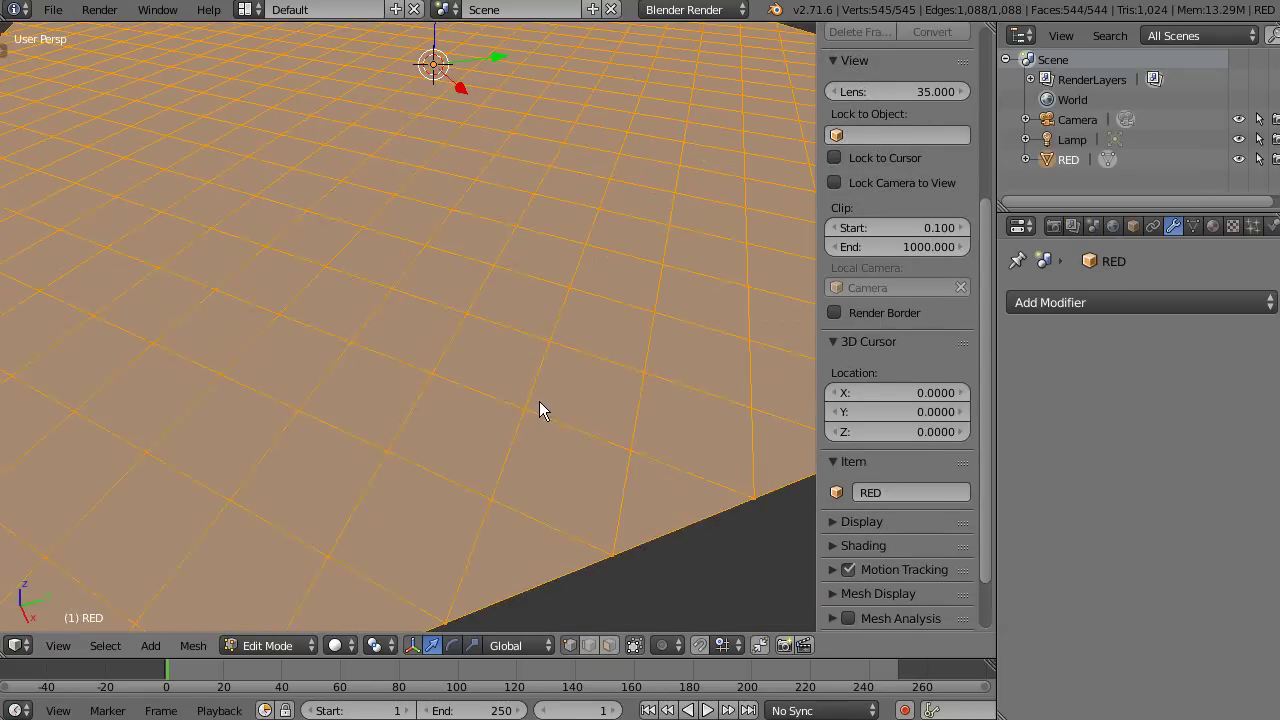
key("i")
key("i")
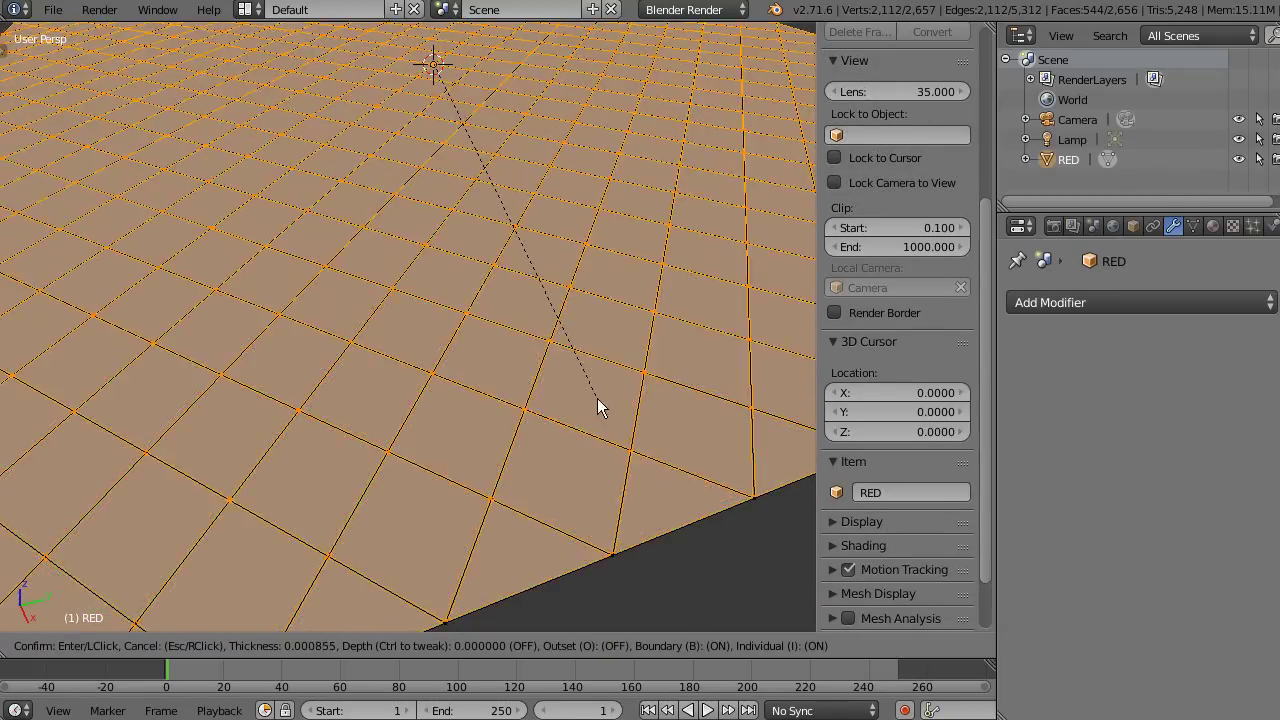
left_click(584, 382)
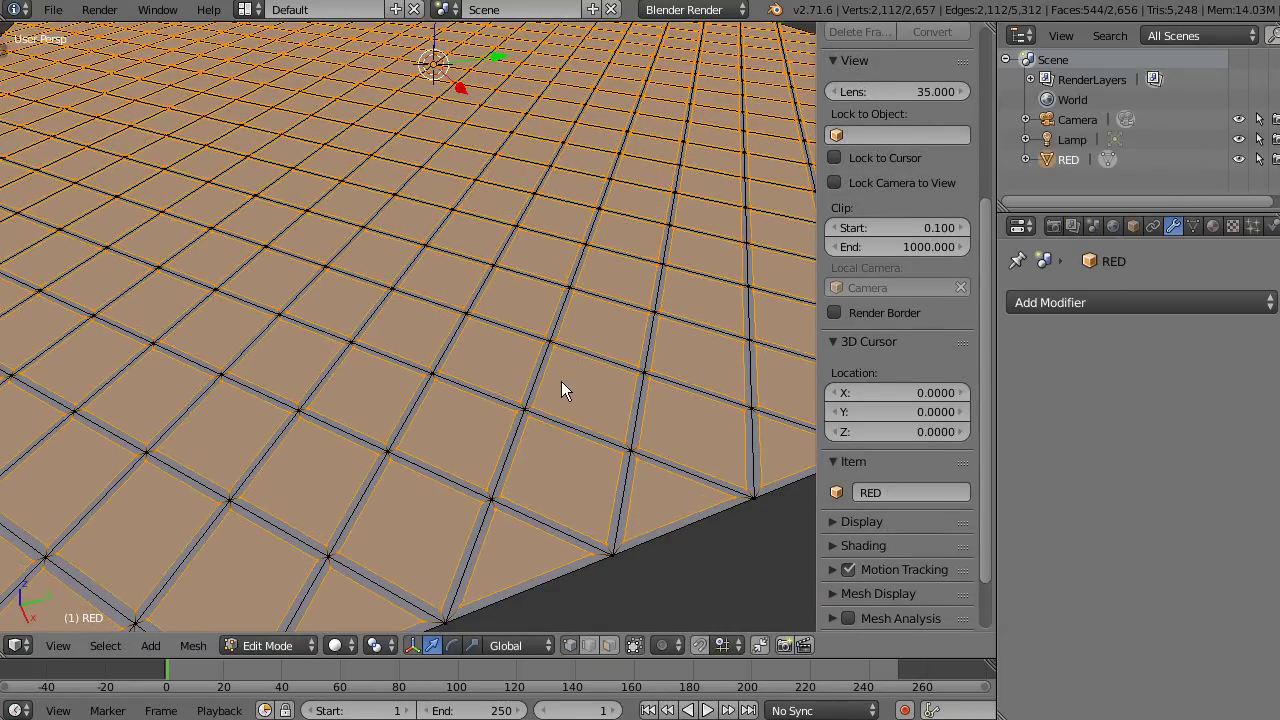
key("x")
left_click(558, 328)
scroll(555, 400, "down", 5)
middle_click_drag(552, 471, 544, 469)
Return to Object Mode, reselect the RED lattice and briefly inspect its mesh.
key("Tab")
scroll(508, 441, "down", 3)
key("a")
scroll(488, 428, "up", 3)
scroll(489, 362, "up", 2)
right_click(443, 433)
key("Tab")
mouse_move(423, 426)
middle_mouse_down()
mouse_move(449, 471)
mouse_move(443, 460)
middle_mouse_up()
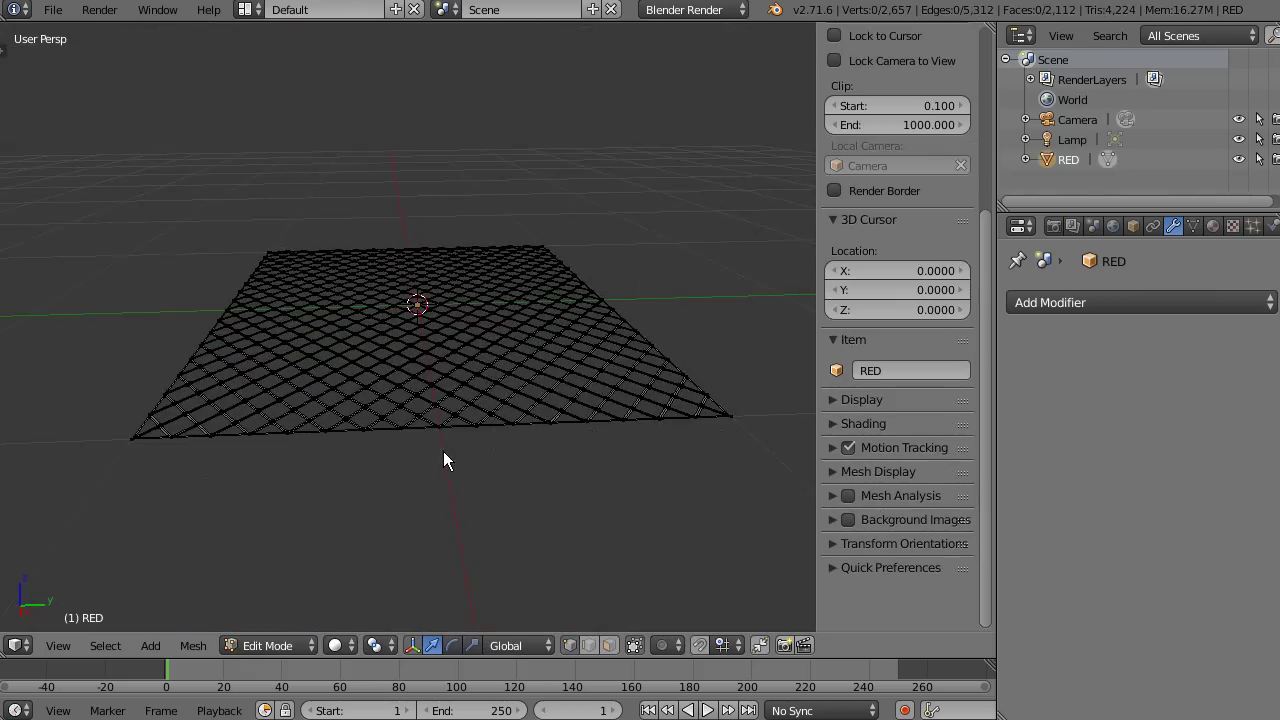
middle_click_drag(460, 325, 502, 317)
key("Tab")
Add a new plane and switch to an orthographic right-side view.
key("shift+a")
left_click(500, 345)
left_click(459, 327)
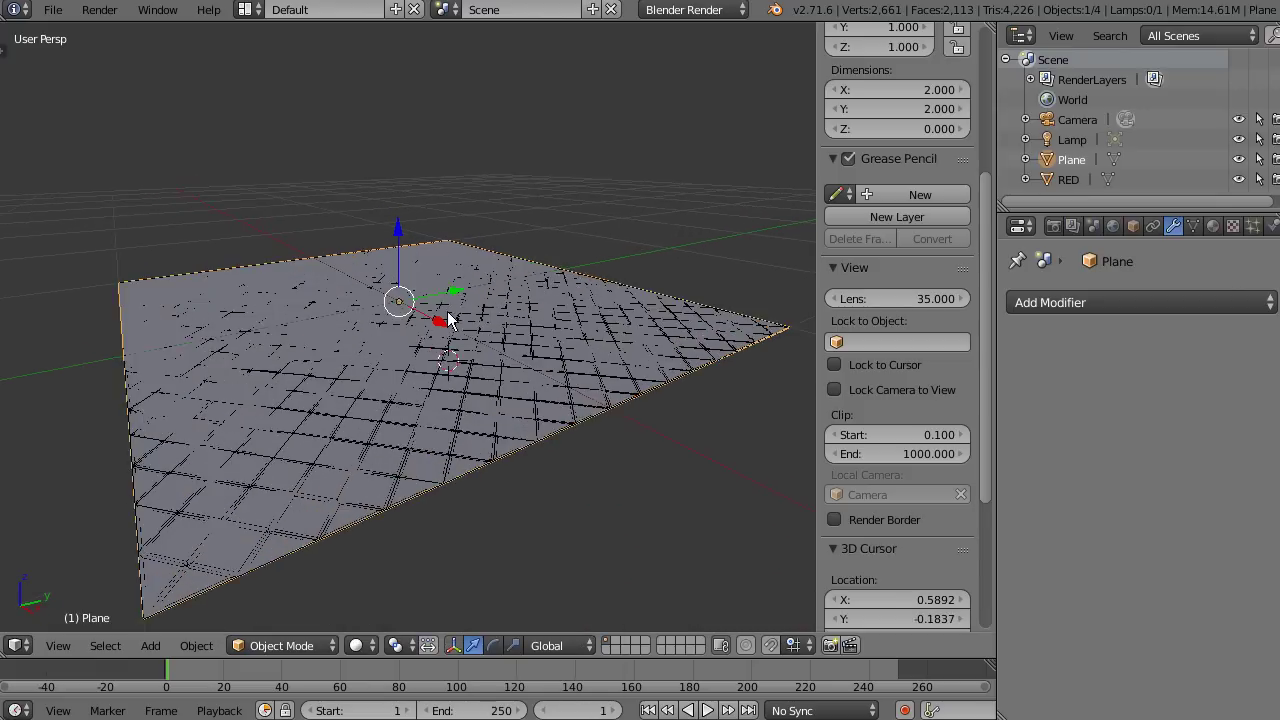
key("KP_3")
key("KP_5")
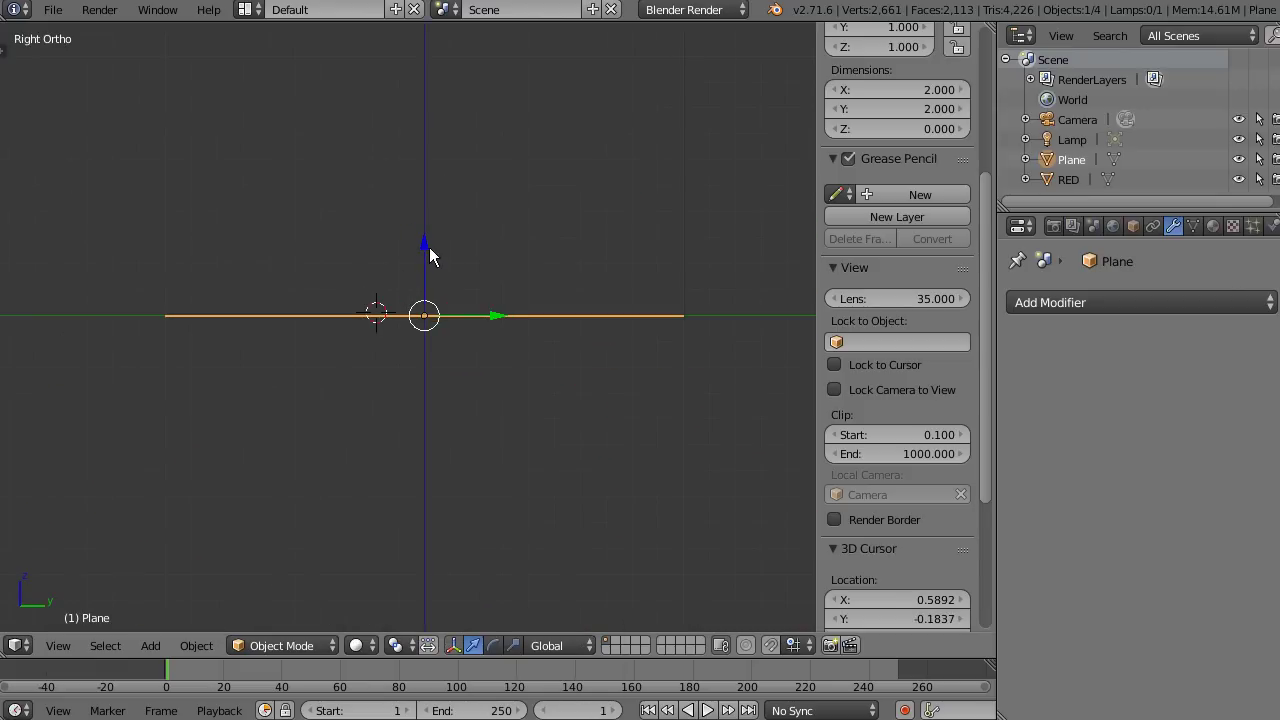
Lower the plane along Z beneath the lattice and scale it up to 2.024.
key("g")
key("z")
left_click(421, 262)
middle_click_drag(250, 342, 629, 336, "shift")
scroll(464, 341, "up", 2)
key("g")
key("z")
left_click(538, 380)
key("s")
left_click(505, 428)
mouse_move(500, 430)
middle_mouse_down()
mouse_move(558, 409)
mouse_move(399, 456)
mouse_move(451, 480)
mouse_move(463, 509)
mouse_move(563, 449)
mouse_move(461, 478)
mouse_move(457, 380)
mouse_move(490, 382)
mouse_move(435, 413)
mouse_move(667, 335)
middle_mouse_up()
Add a Solidify modifier to the plane with thickness -0.063.
left_click(1065, 302)
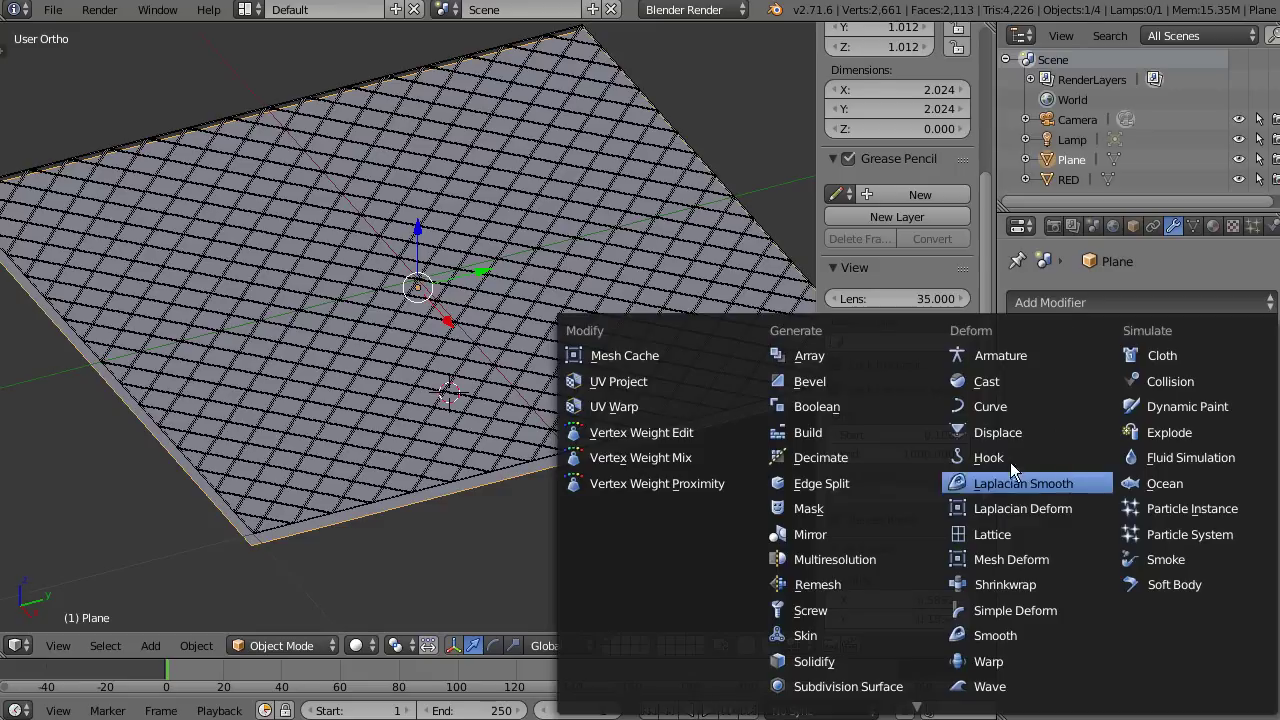
left_click(841, 659)
mouse_move(633, 587)
middle_mouse_down()
mouse_move(509, 418)
mouse_move(493, 431)
mouse_move(649, 431)
middle_mouse_up()
left_click_drag(1070, 411, 972, 399)
key("z")
mouse_move(497, 392)
middle_mouse_down()
mouse_move(492, 347)
mouse_move(546, 302)
mouse_move(455, 372)
mouse_move(584, 361)
middle_mouse_up()
left_click_drag(1072, 412, 1089, 404)
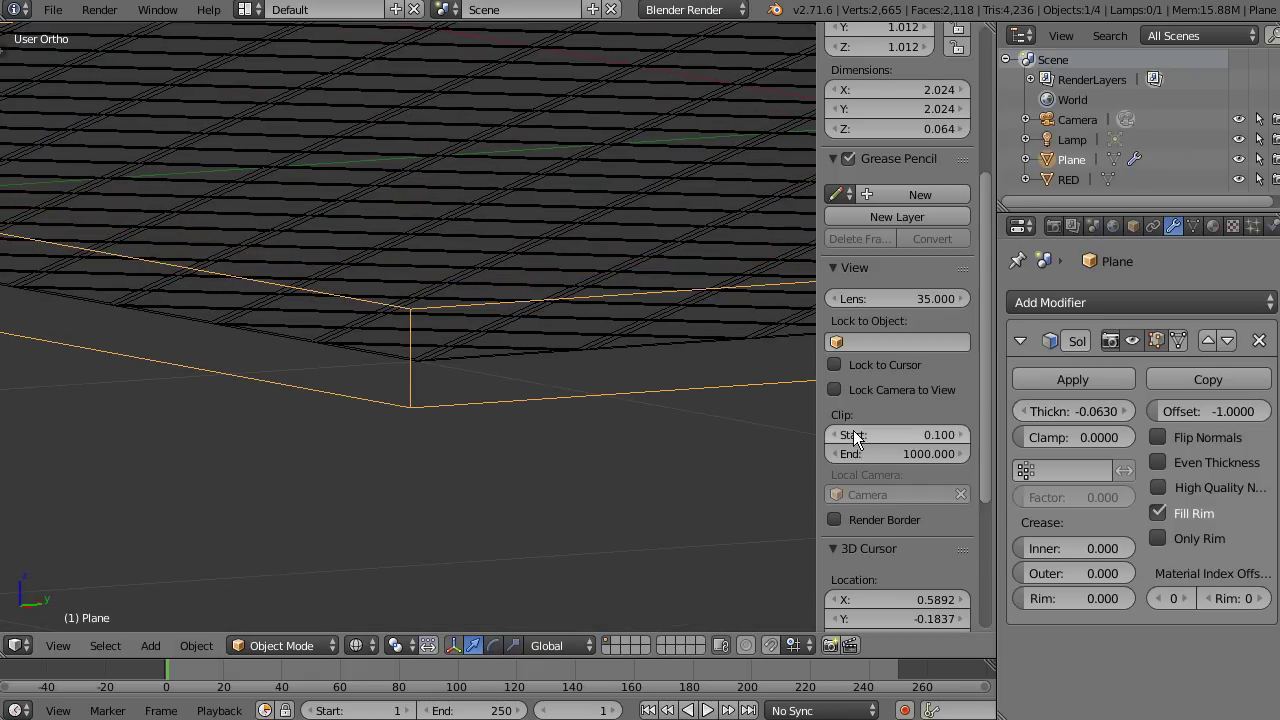
scroll(557, 564, "down", 3)
mouse_move(557, 564)
middle_mouse_down()
mouse_move(516, 480)
mouse_move(553, 481)
mouse_move(498, 382)
mouse_move(563, 431)
middle_mouse_up()
left_click(512, 391)
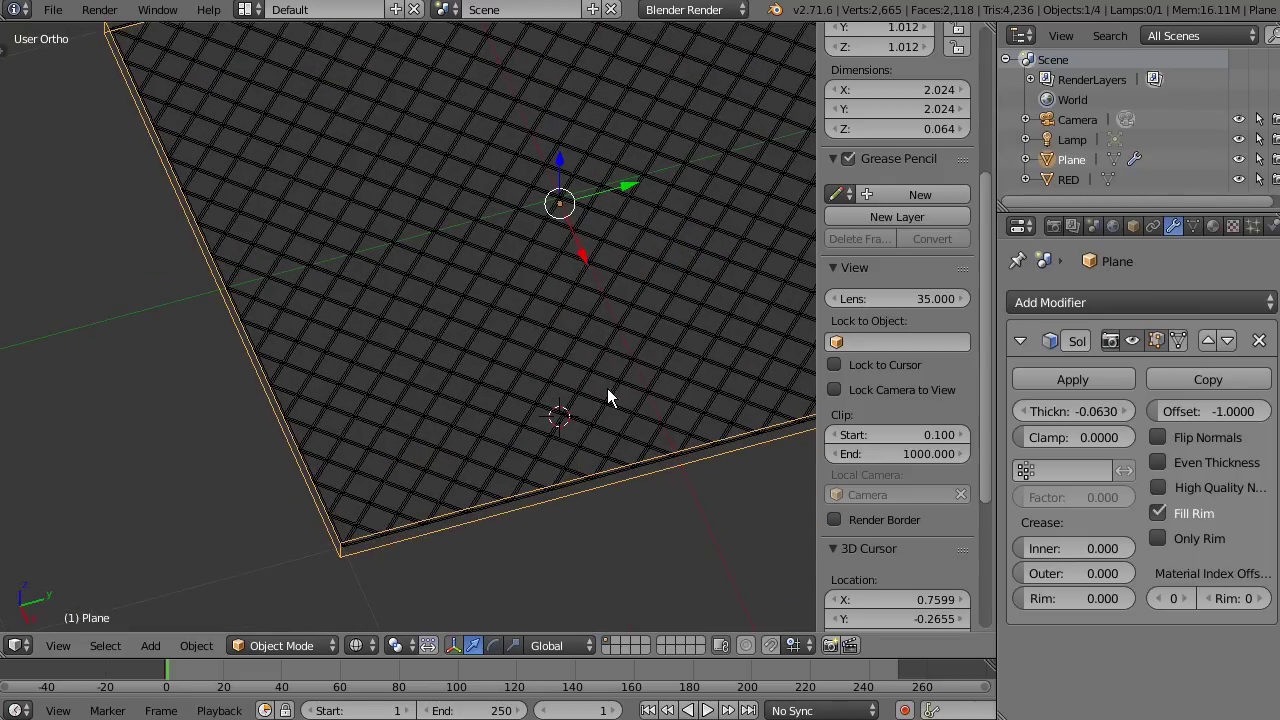
mouse_move(613, 358)
middle_mouse_down()
mouse_move(531, 389)
mouse_move(560, 347)
mouse_move(537, 378)
mouse_move(544, 348)
mouse_move(532, 395)
mouse_move(570, 385)
middle_mouse_up()
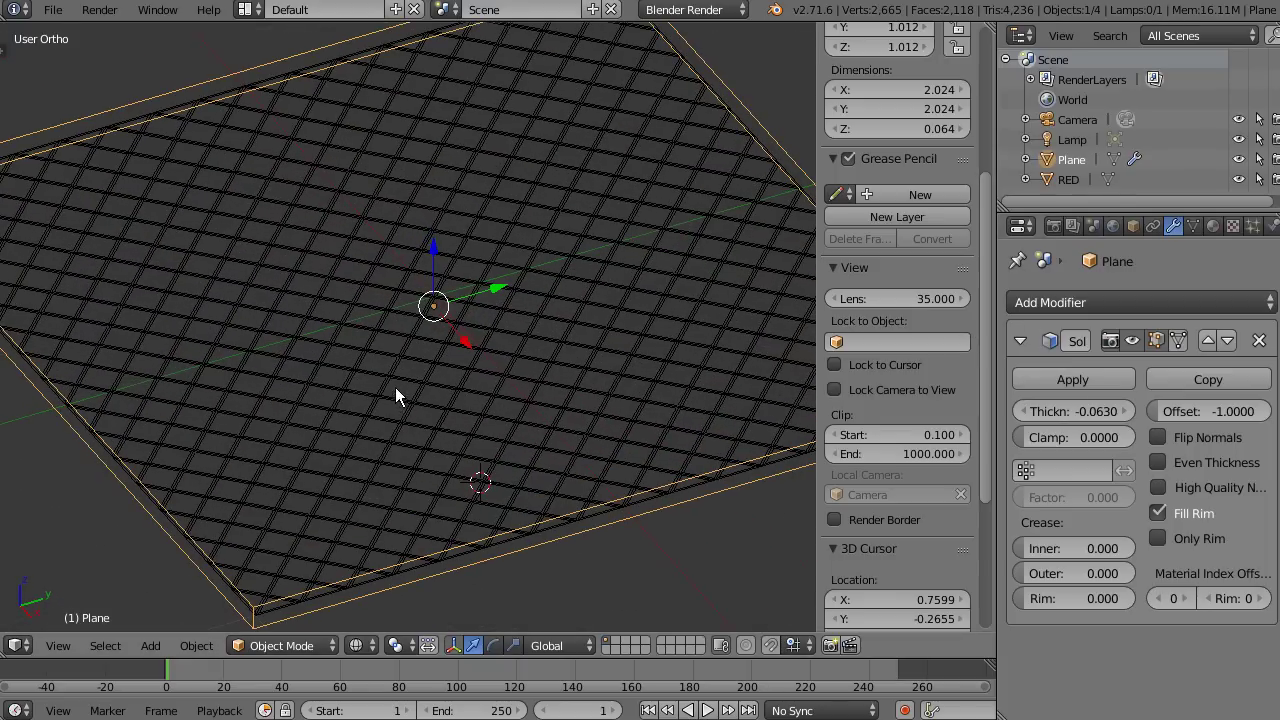
mouse_move(409, 463)
middle_mouse_down()
mouse_move(432, 459)
mouse_move(432, 478)
middle_mouse_up()
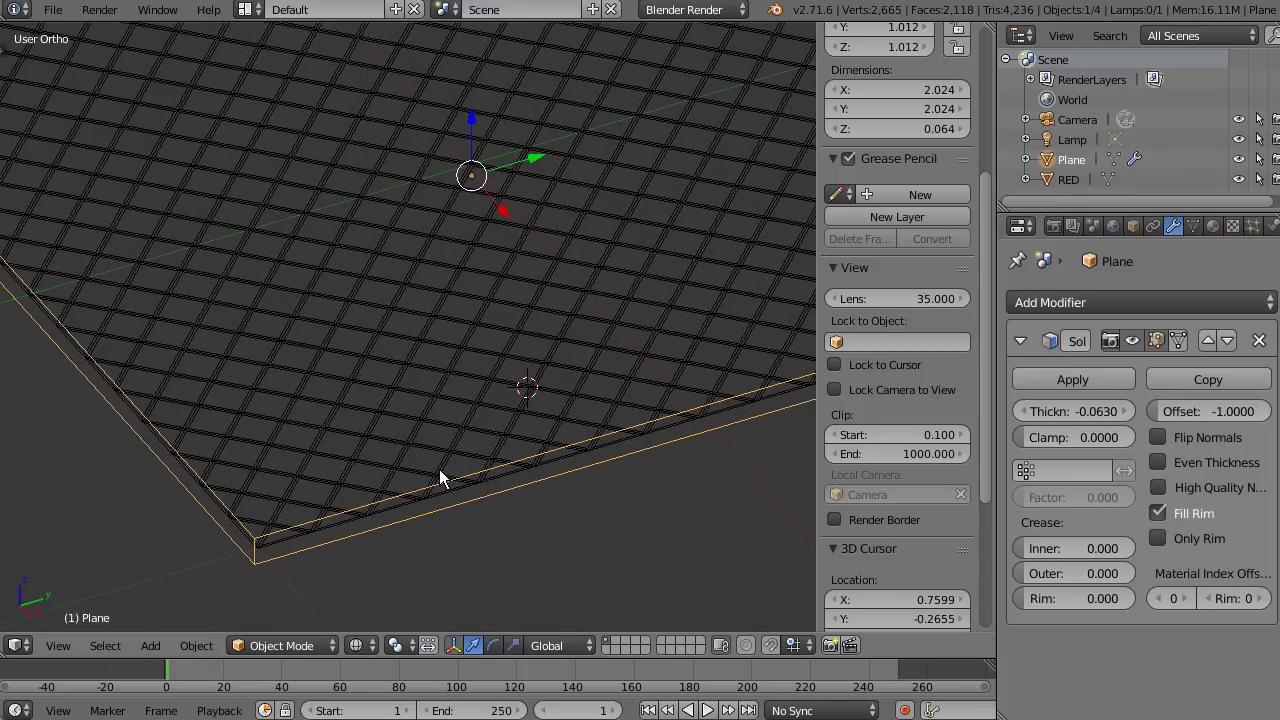
key("Tab")
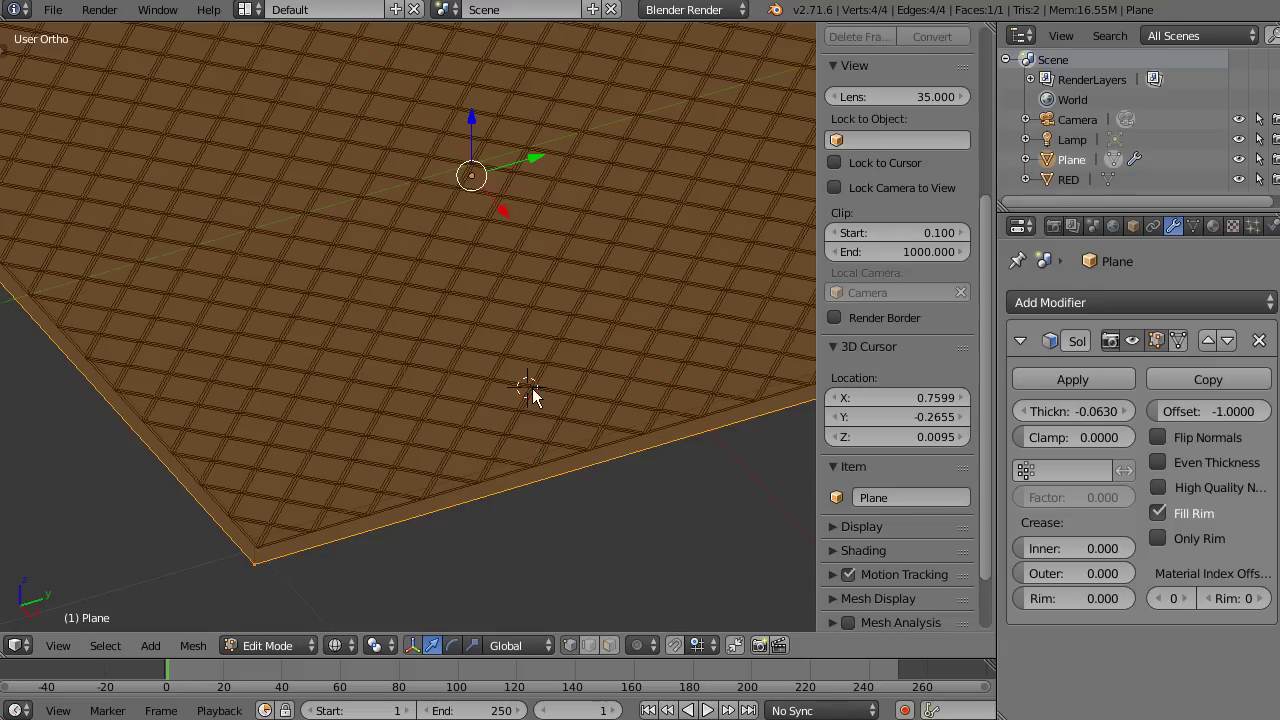
Subdivide the plane twice, first into a 4x4 grid and then into an 8x8 grid.
scroll(532, 388, "down", 5)
mouse_move(534, 444)
middle_mouse_down()
mouse_move(528, 394)
mouse_move(536, 426)
middle_mouse_up()
key("w")
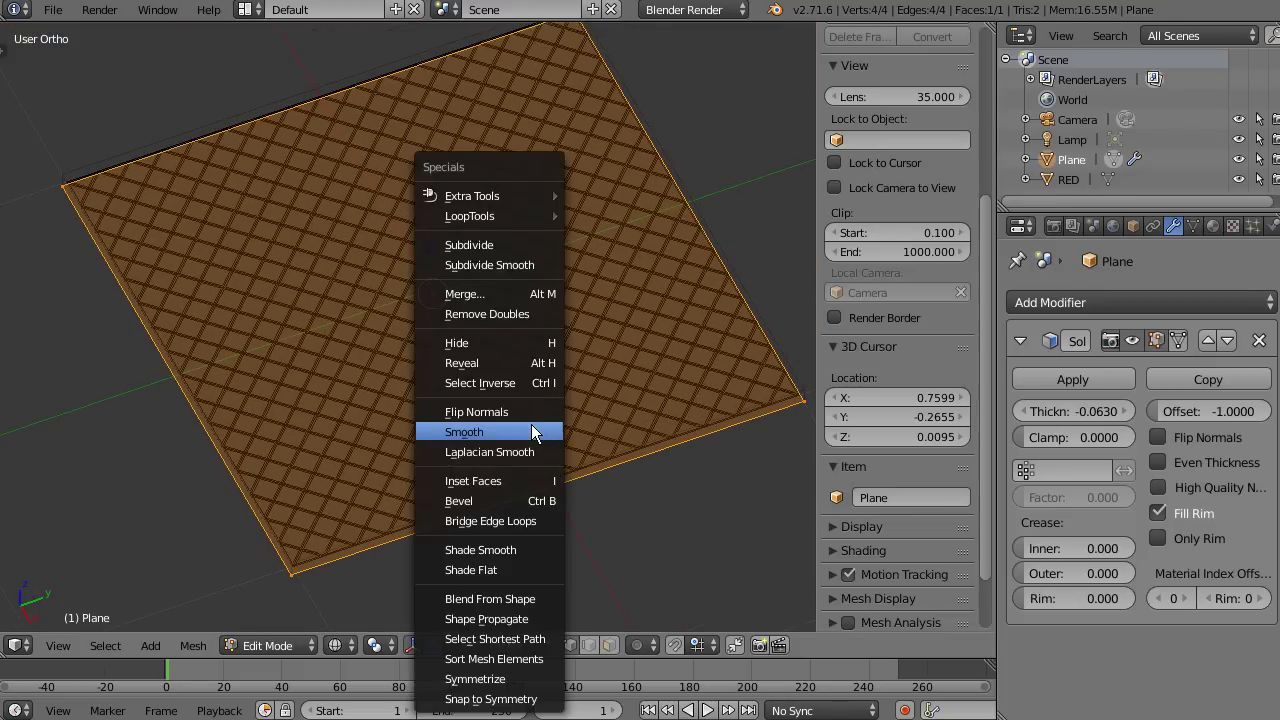
left_click(480, 246)
key("w")
left_click(477, 250)
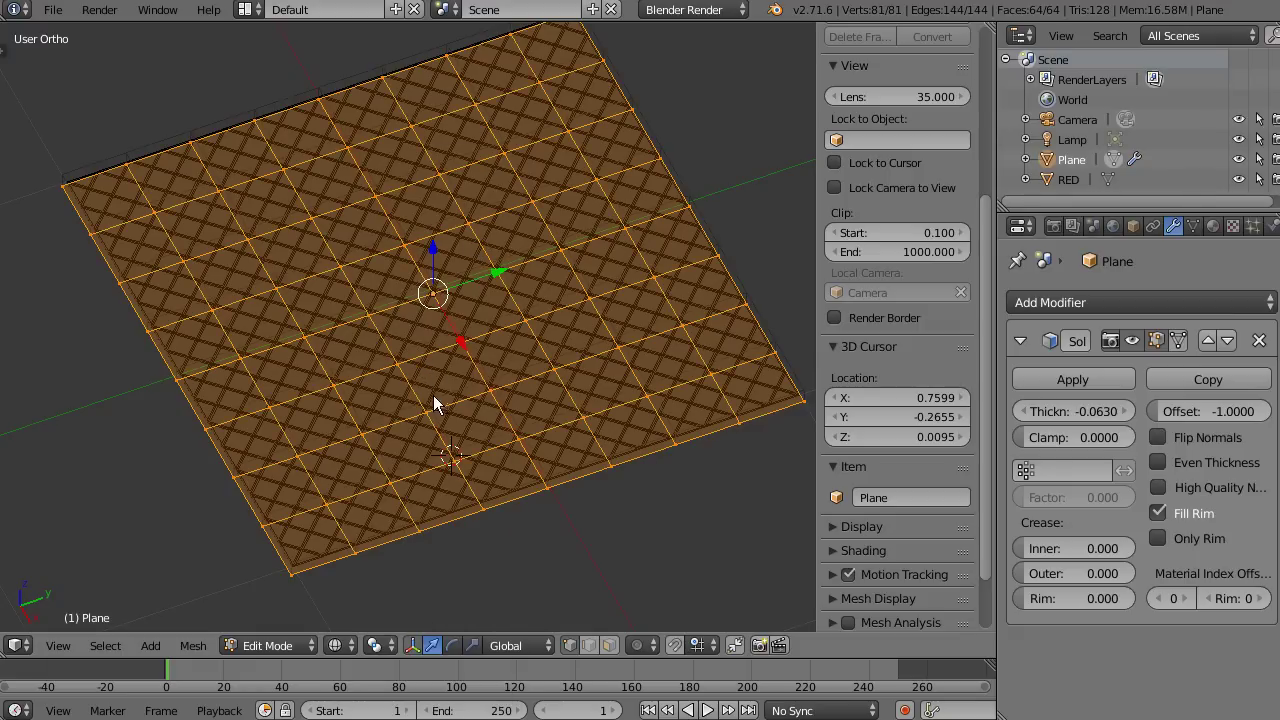
Return to Object Mode and view the 64-face slab in solid shading.
scroll(436, 356, "up", 3)
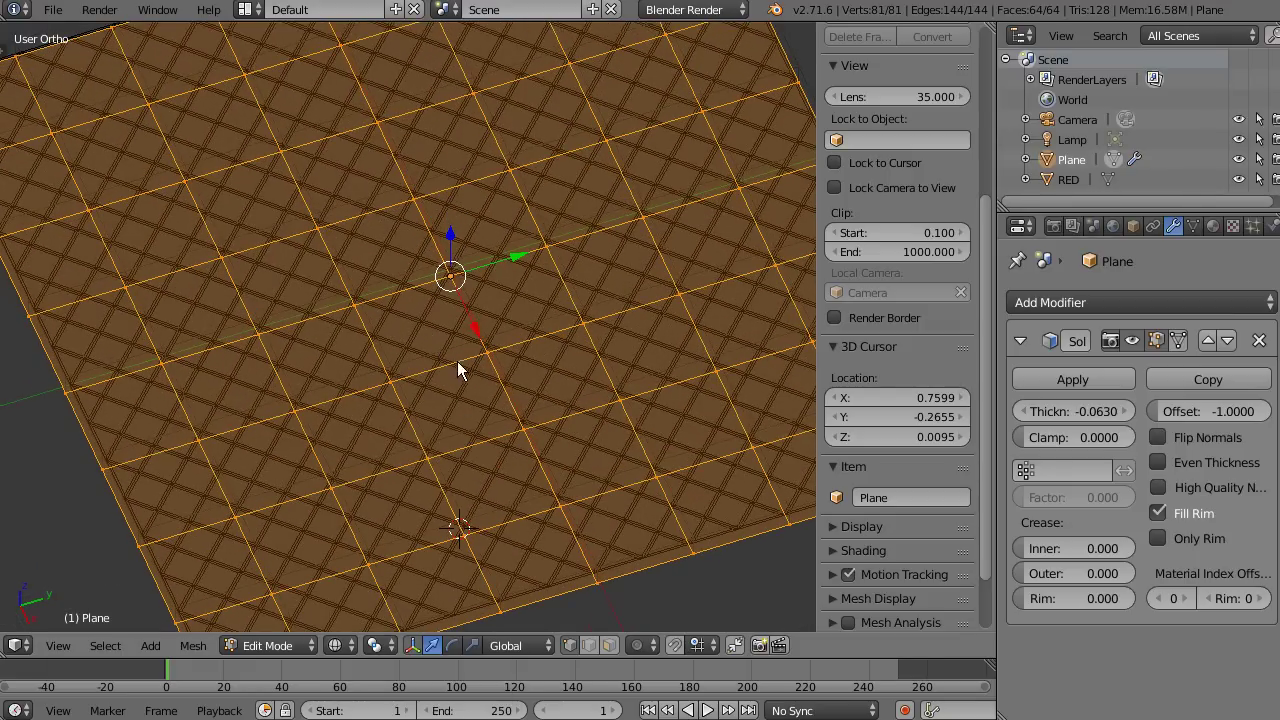
scroll(466, 443, "down", 3)
middle_click_drag(466, 443, 443, 420)
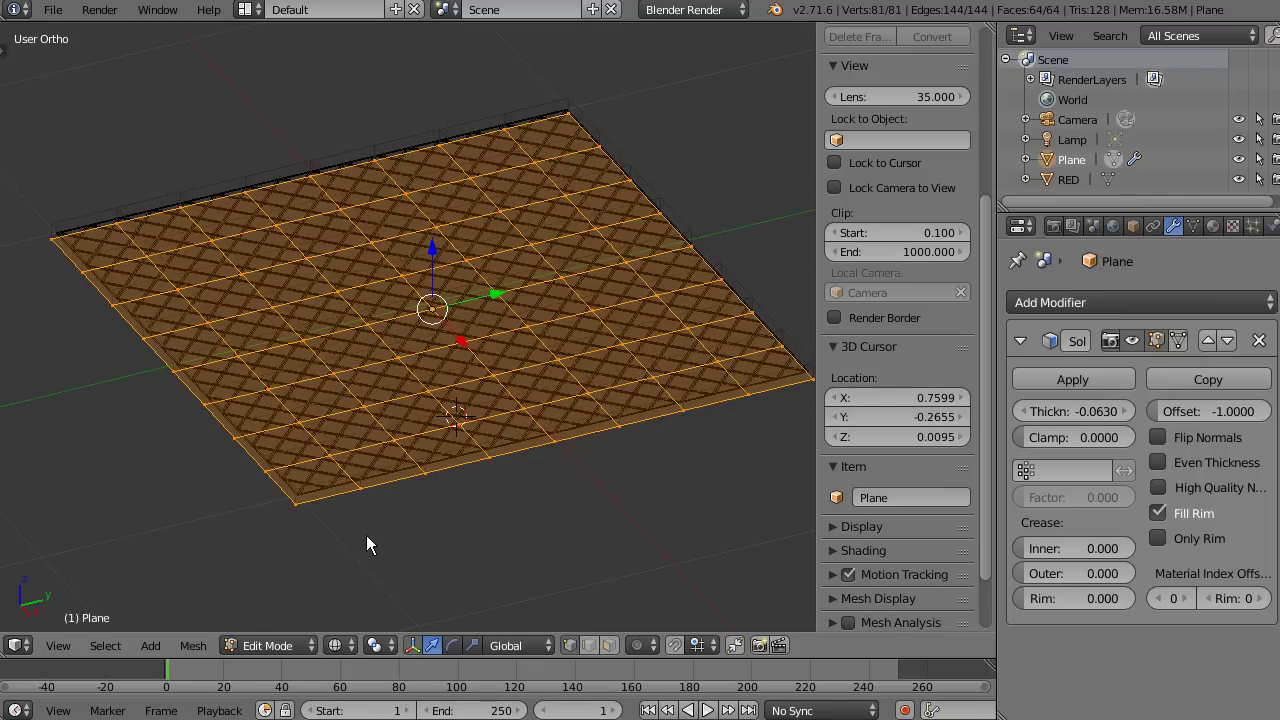
middle_click_drag(499, 427, 500, 486)
scroll(497, 450, "up", 3)
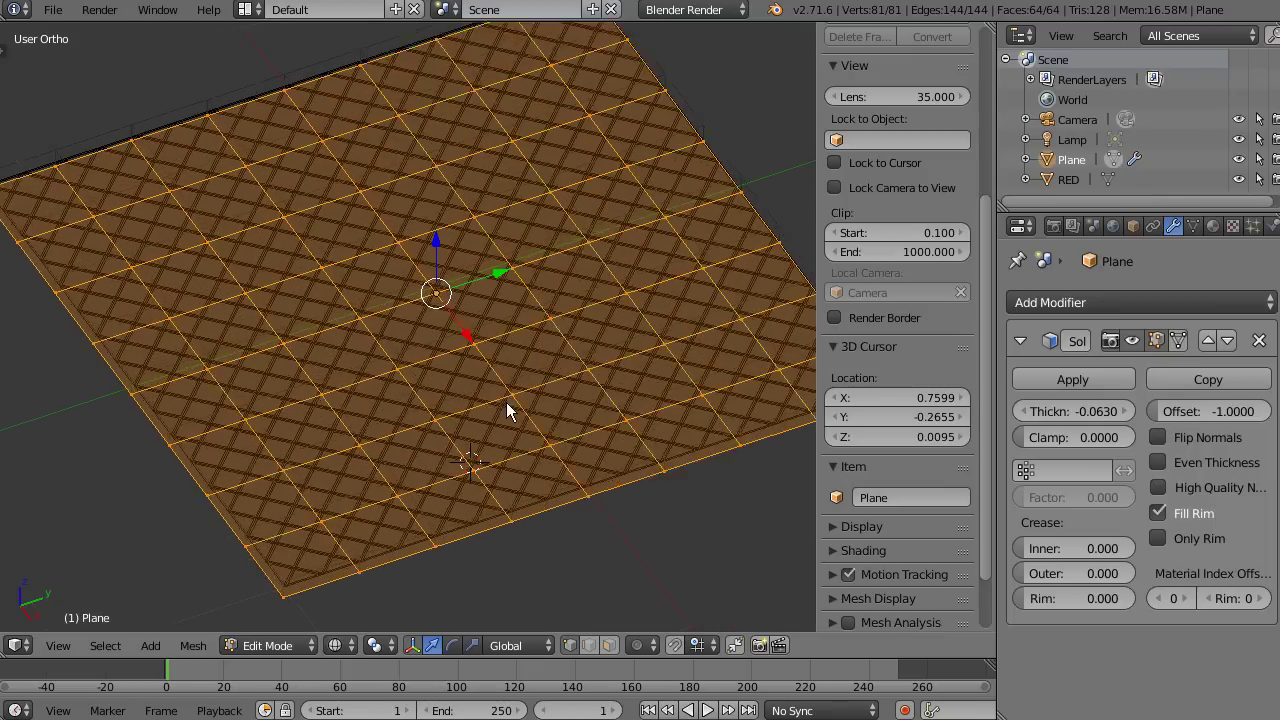
key("Tab")
scroll(490, 420, "down", 3)
key("z")
scroll(475, 440, "up", 3)
Collapse the Solidify panel and add a Wave modifier to the plane.
key("z")
middle_click_drag(470, 538, 456, 467)
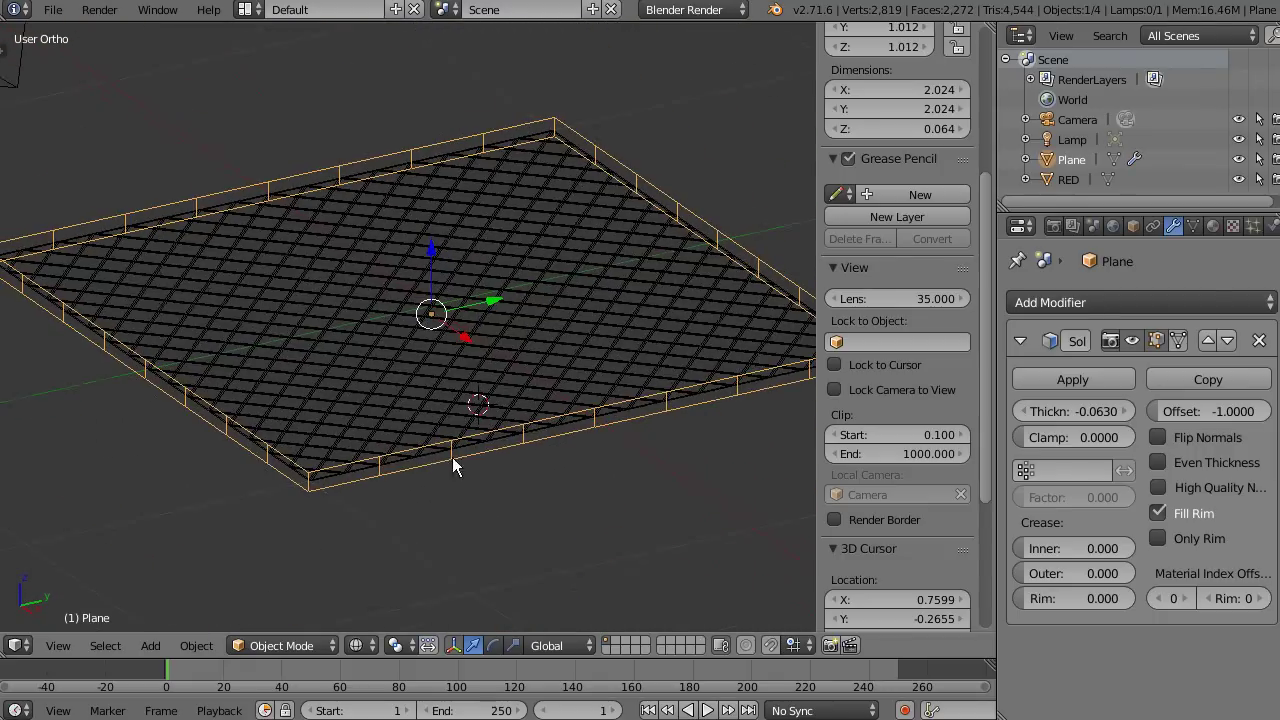
left_click(1020, 340)
left_click(1040, 302)
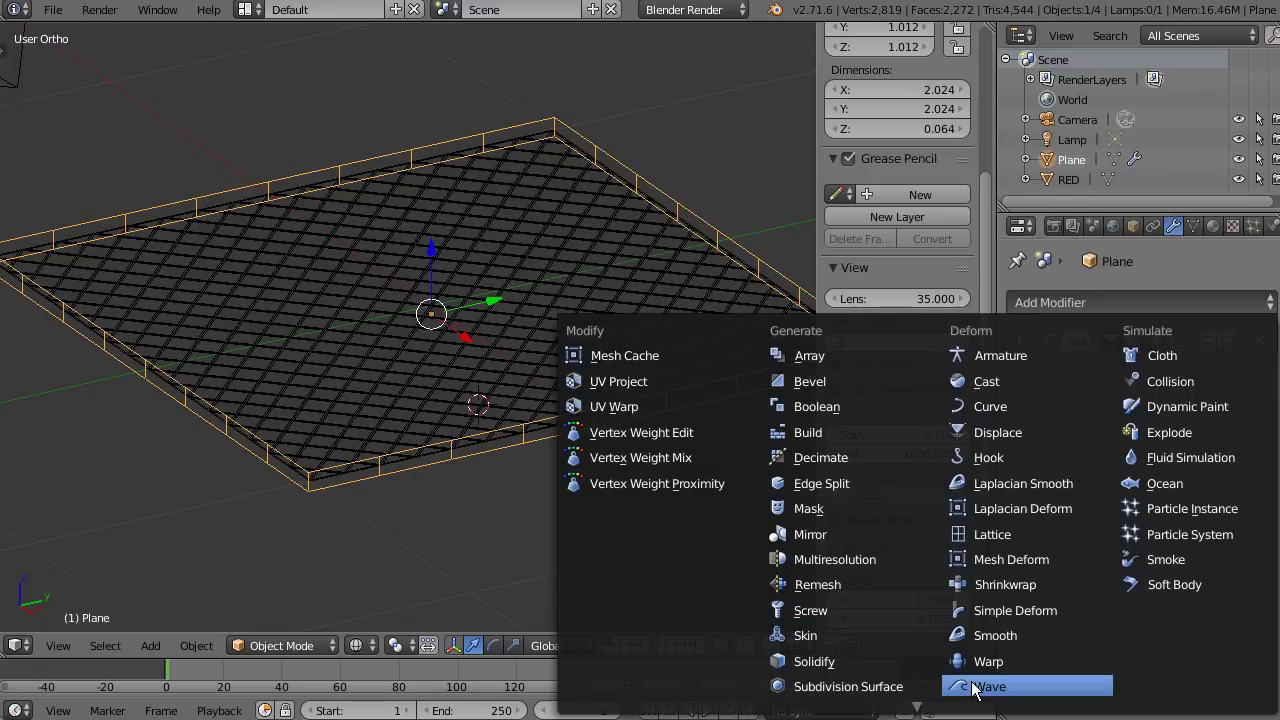
left_click(975, 686)
Play the rippling animation and stop it at frame 59.
key("alt+a")
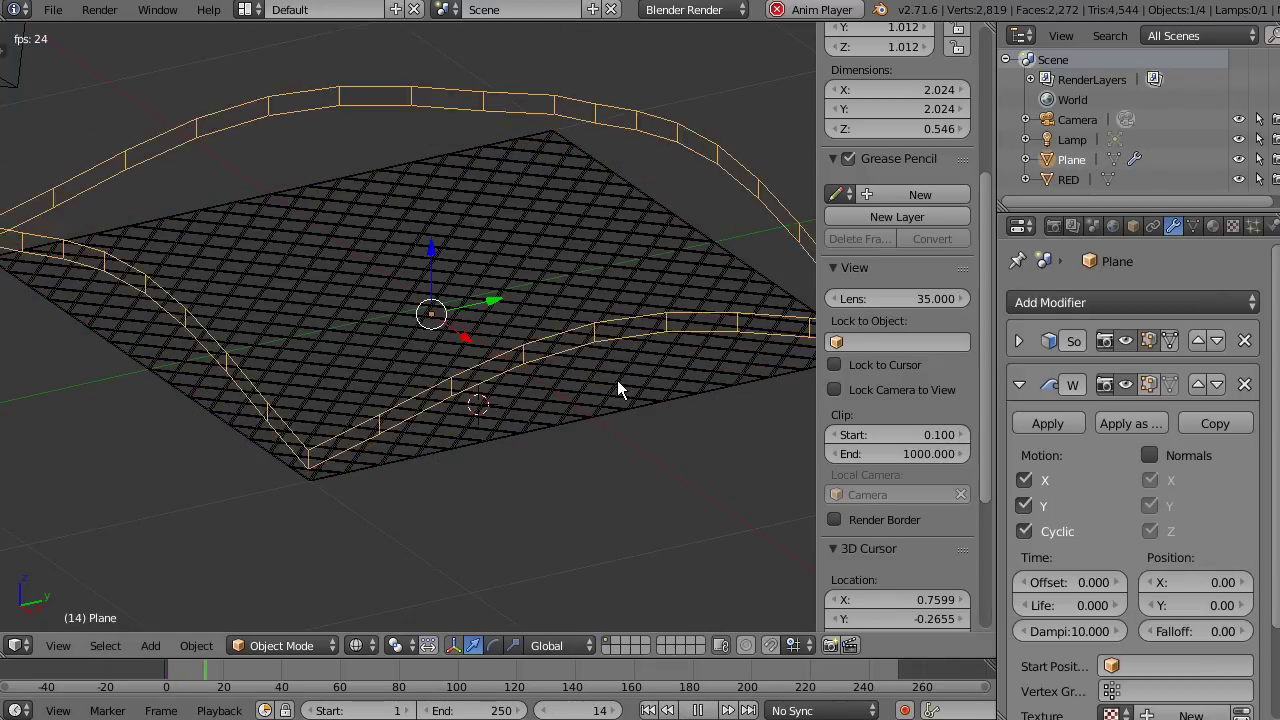
middle_click_drag(617, 380, 674, 447)
key("alt+a")
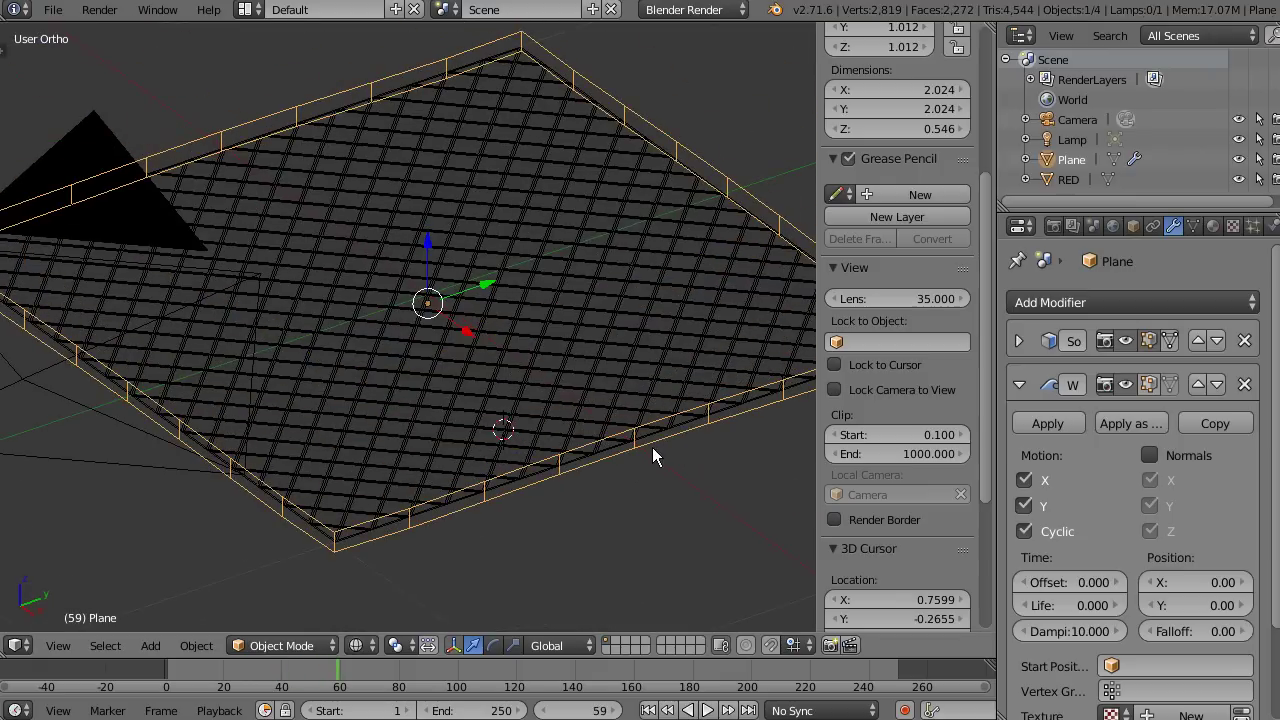
Add a Mesh Deform modifier to the RED lattice.
right_click(614, 414)
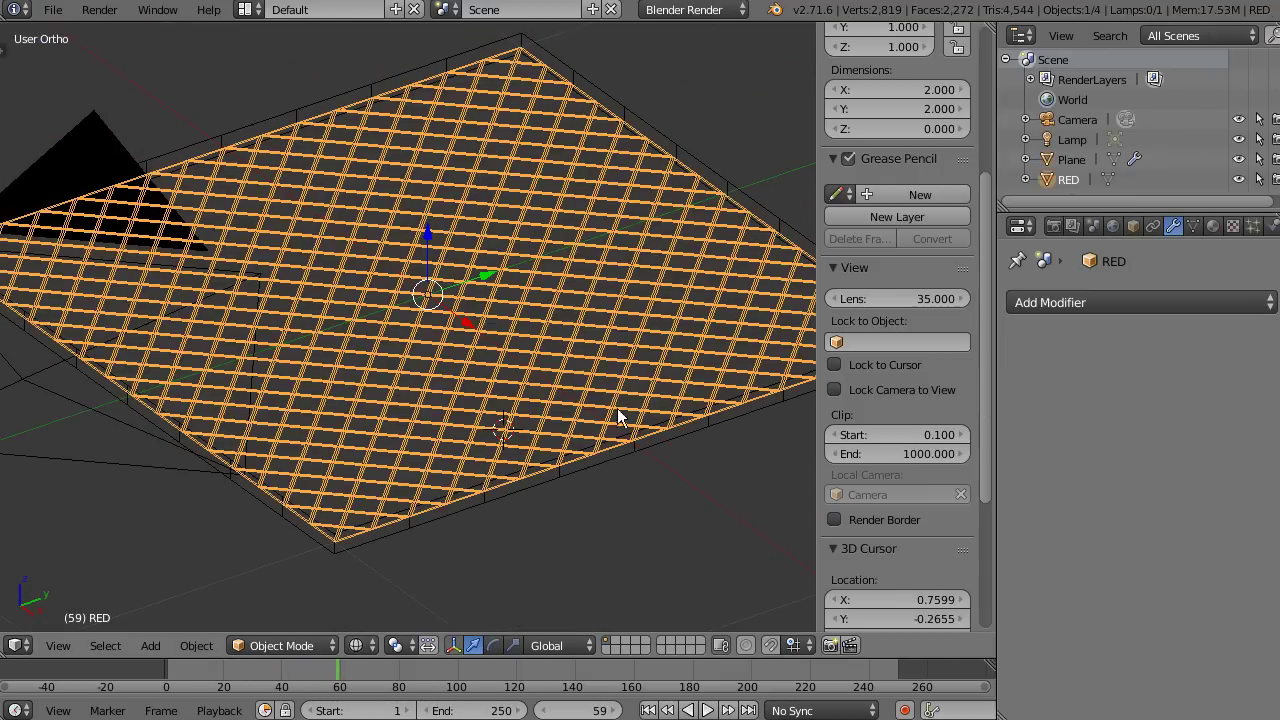
left_click(1119, 300)
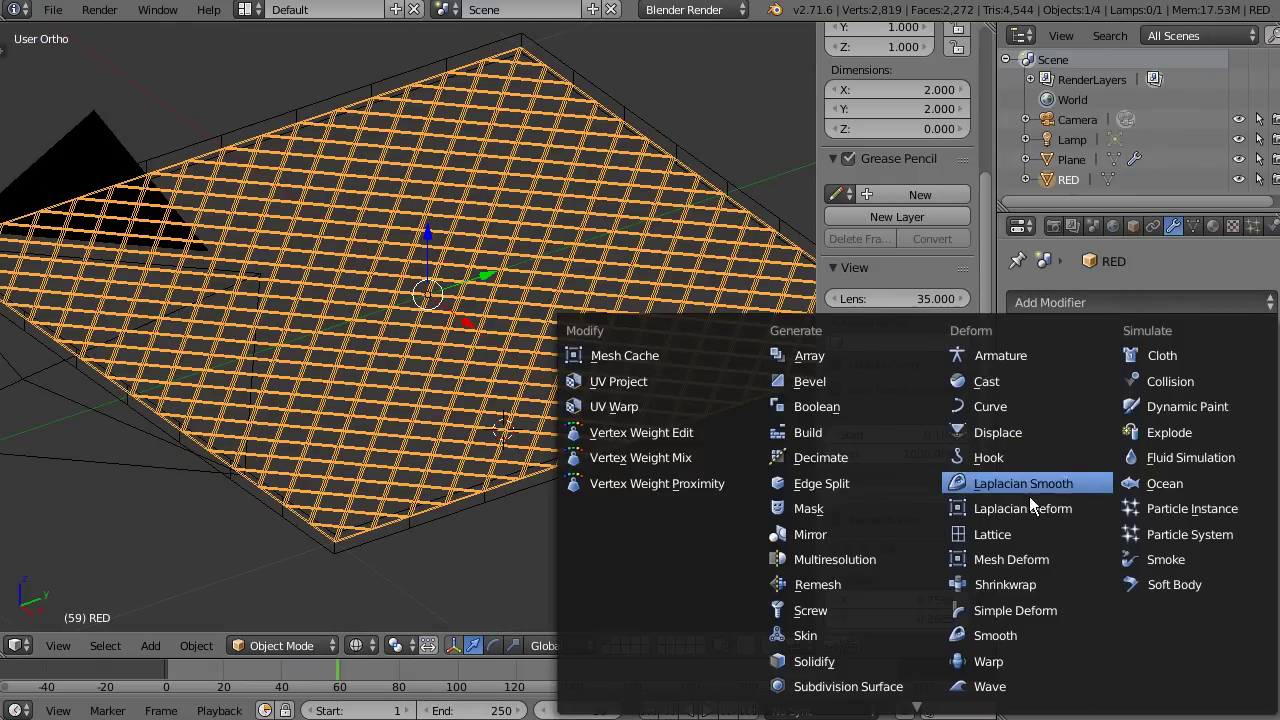
left_click(1048, 557)
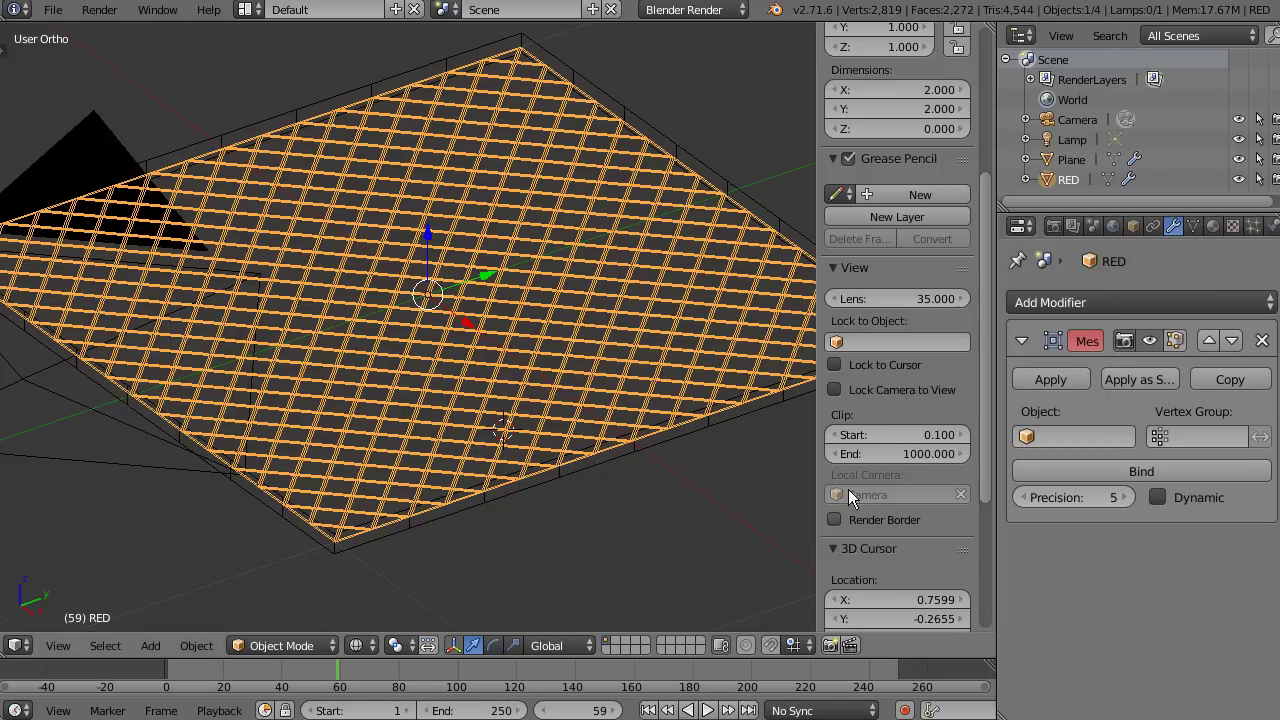
scroll(689, 386, "up", 2)
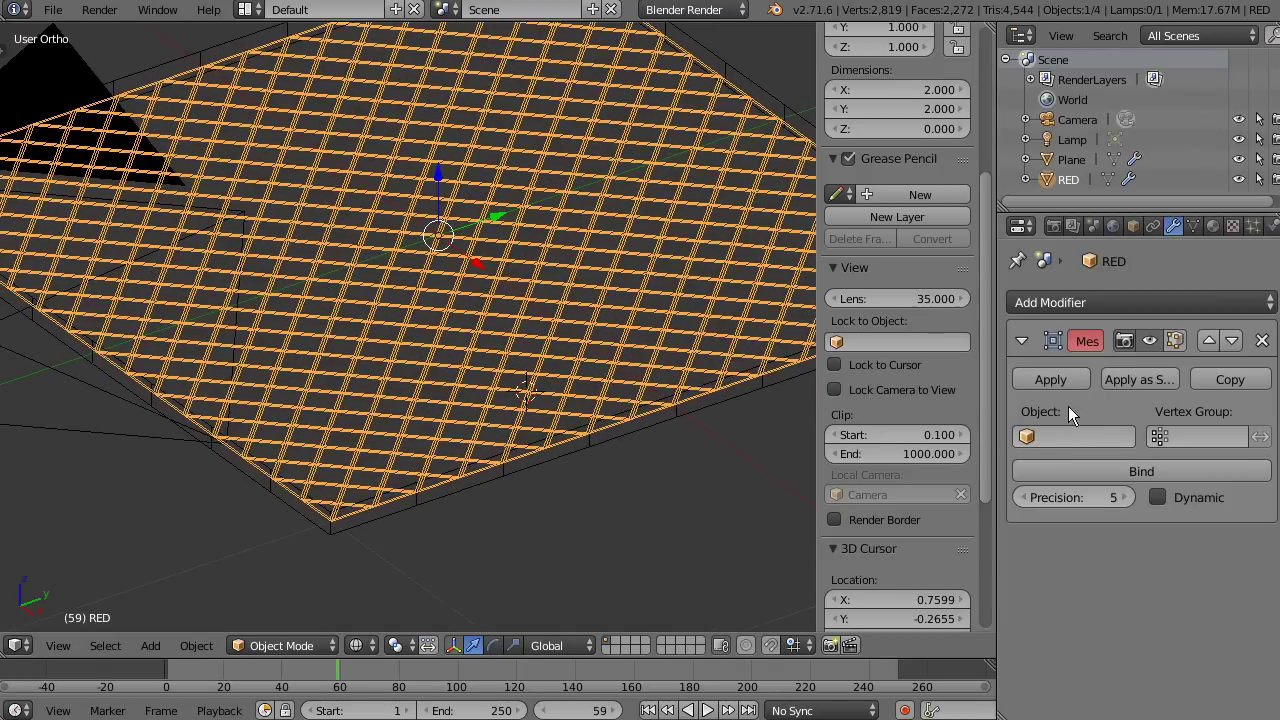
left_click(1076, 444)
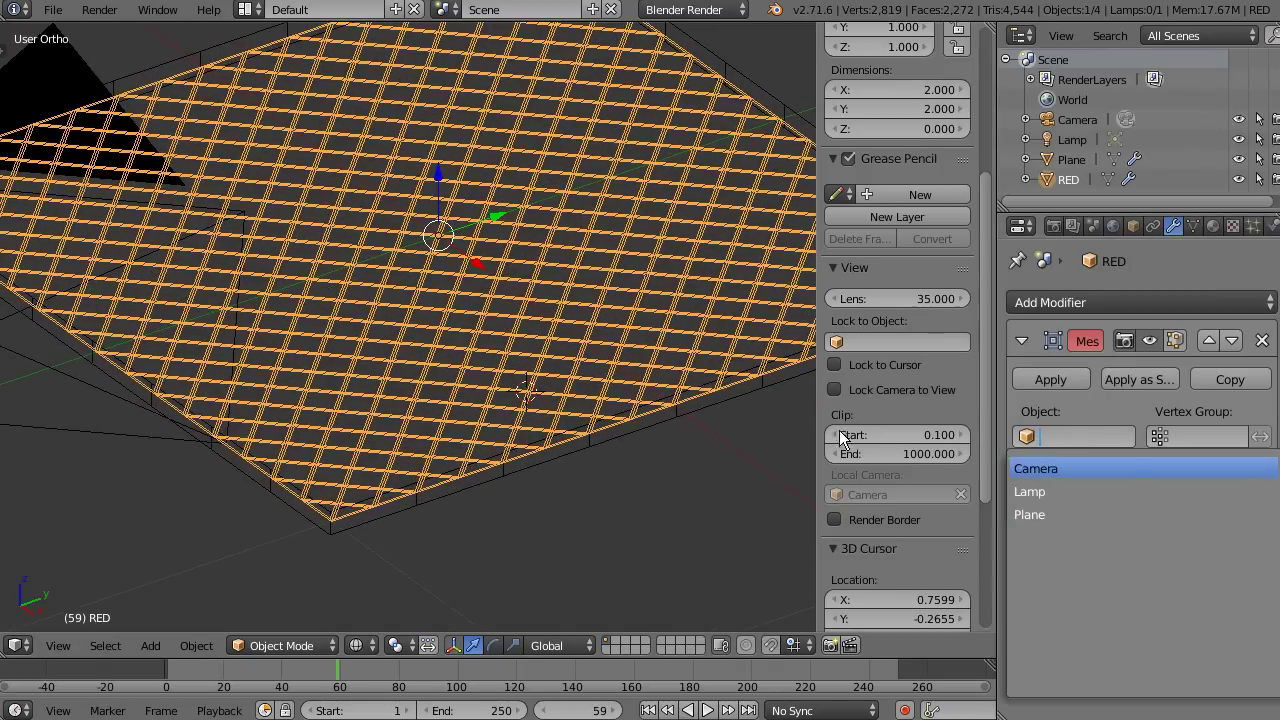
Rename the plane object to 'DEFORM'.
right_click(625, 452)
scroll(904, 412, "down", 5)
left_click(901, 466)
type("DEFORM")
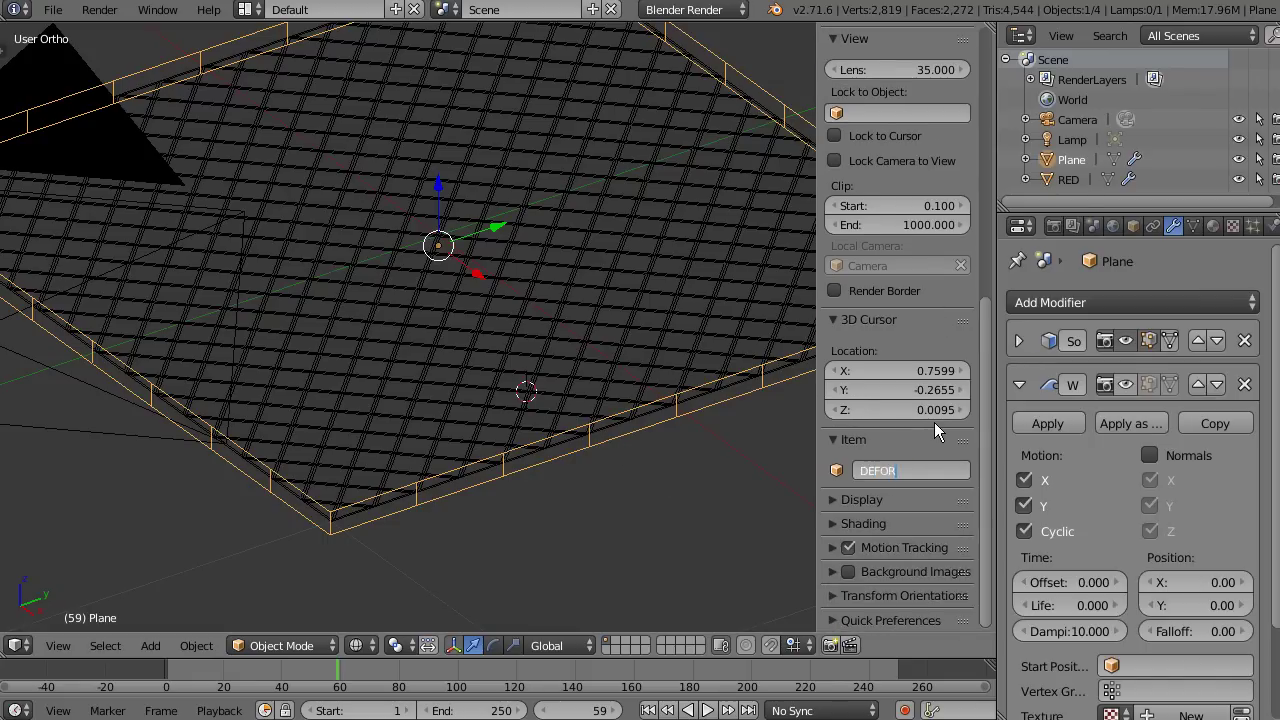
key("Return")
Set DEFORM as the RED lattice's Mesh Deform object and bind it.
right_click(407, 320)
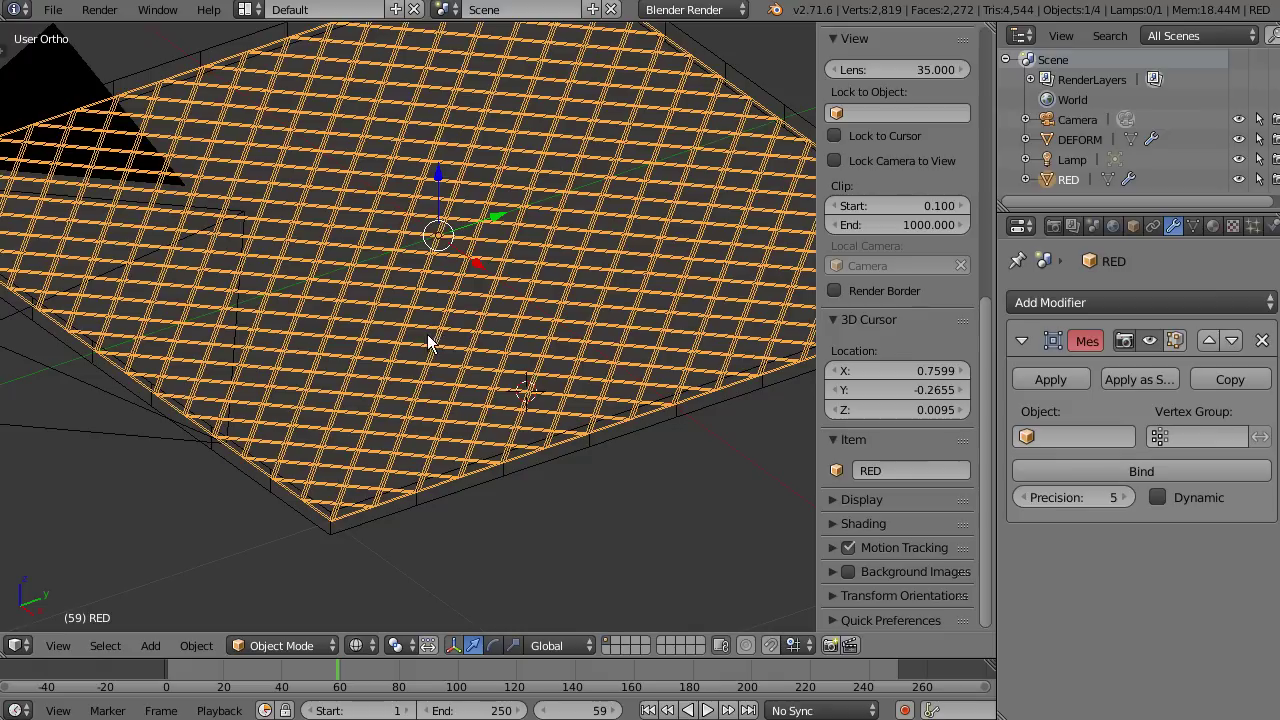
left_click(1055, 437)
left_click(1058, 492)
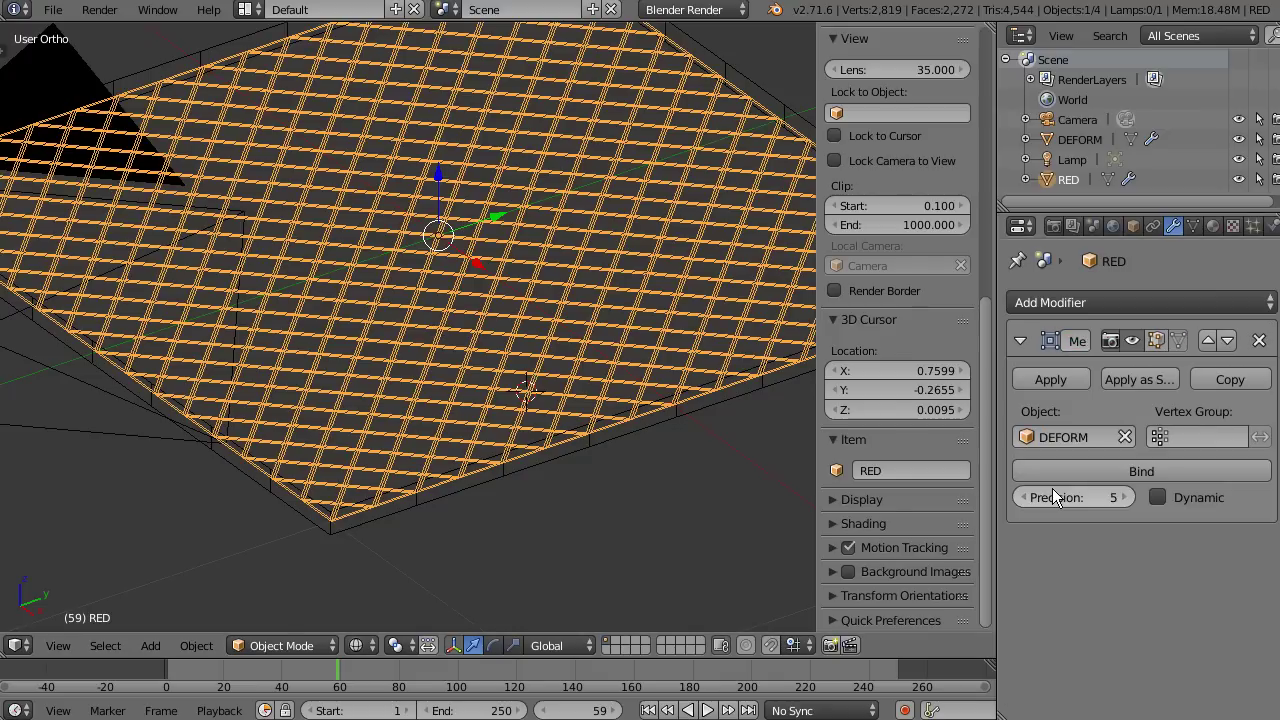
left_click(1148, 471)
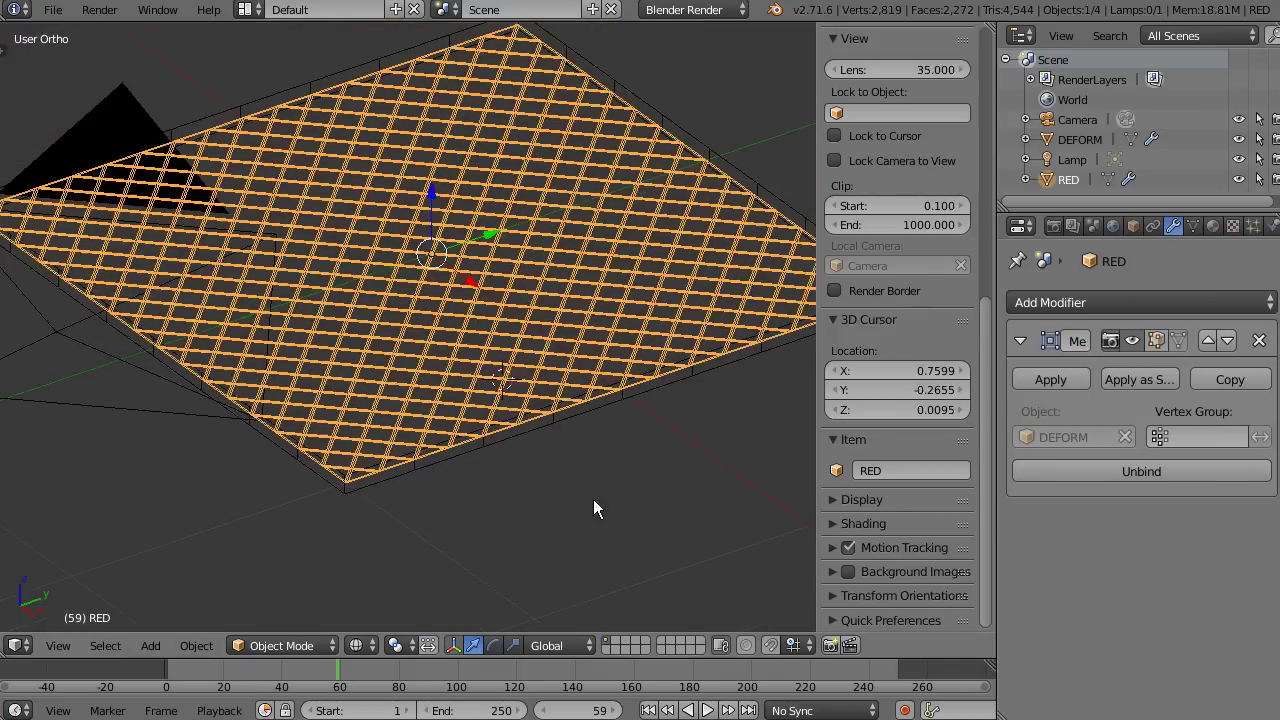
Select the DEFORM plane in solid shading and play, then stop, the wave animation.
key("z")
key("z")
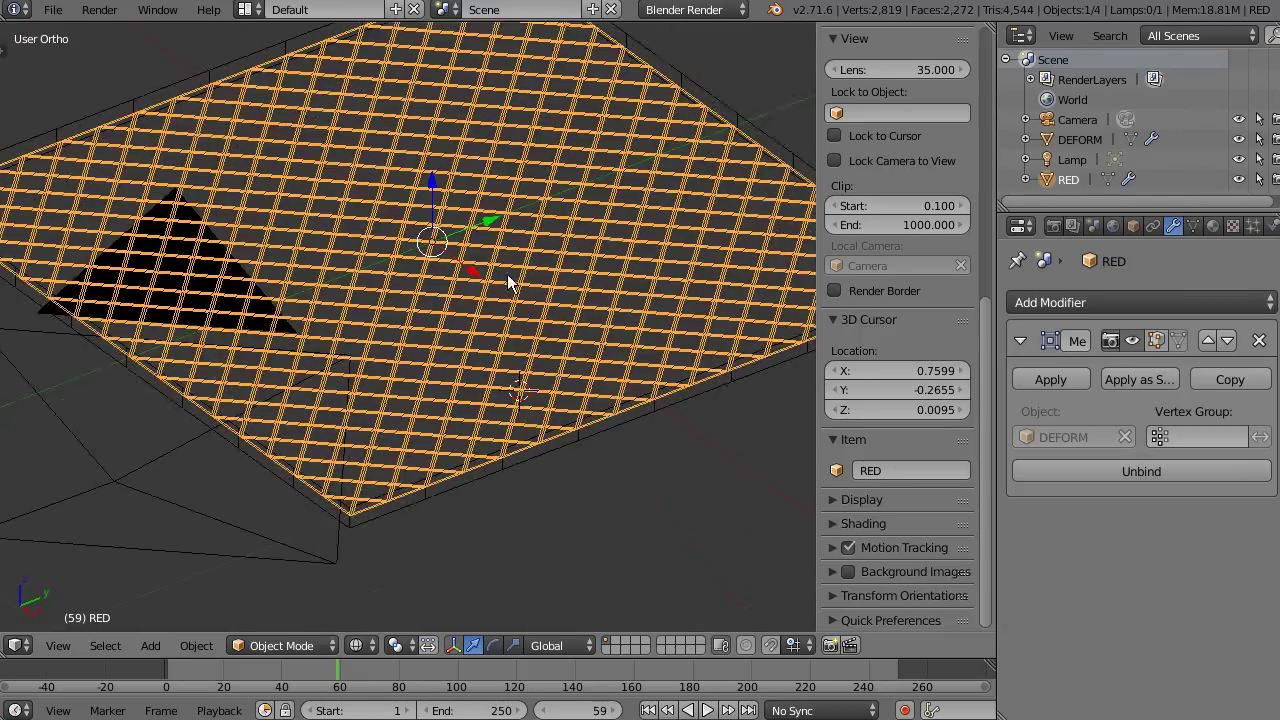
right_click(556, 448)
mouse_move(476, 455)
middle_mouse_down()
mouse_move(571, 423)
mouse_move(517, 389)
mouse_move(474, 411)
mouse_move(559, 428)
mouse_move(616, 393)
mouse_move(692, 432)
middle_mouse_up()
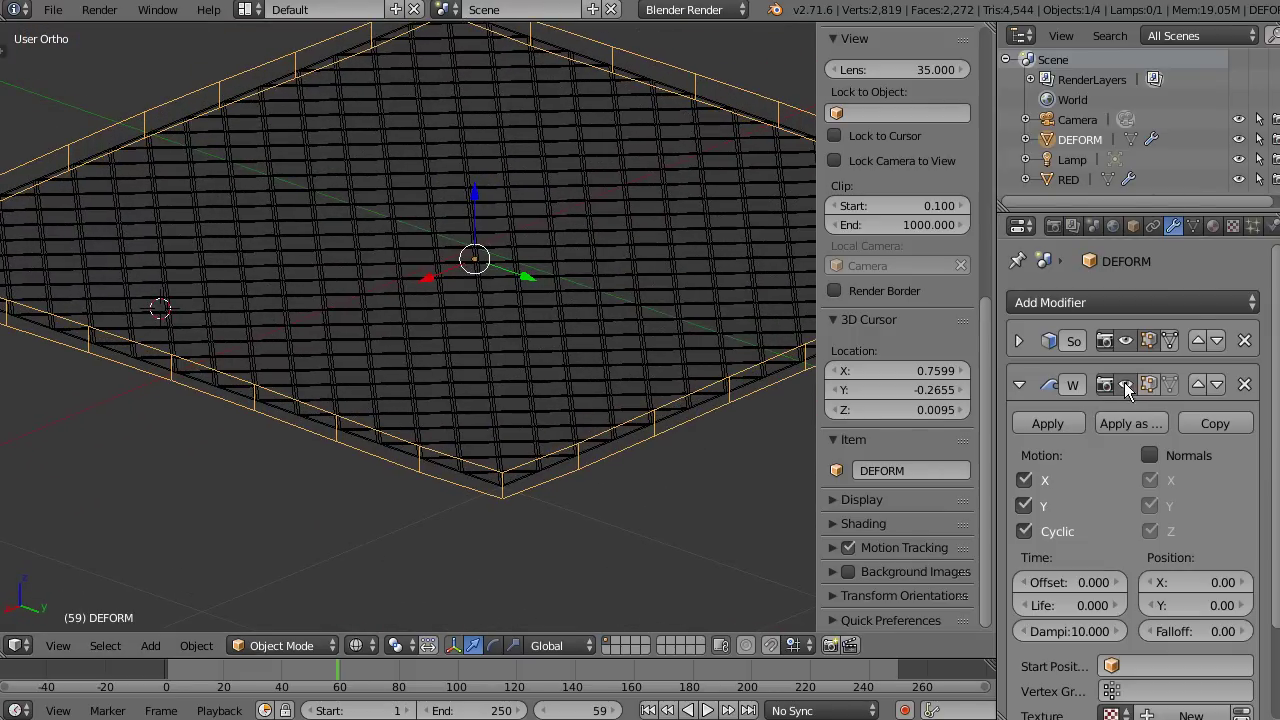
key("alt+a")
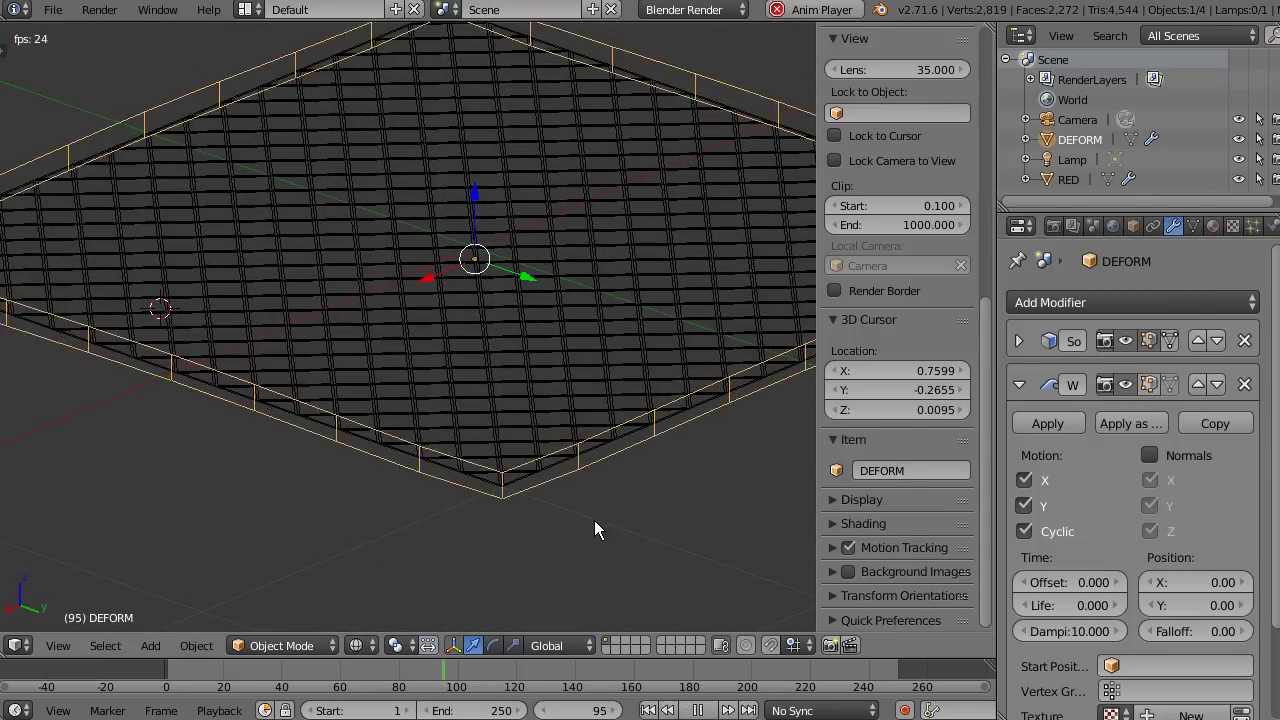
mouse_move(603, 510)
middle_mouse_down()
mouse_move(621, 526)
mouse_move(627, 478)
middle_mouse_up()
key("alt+a")
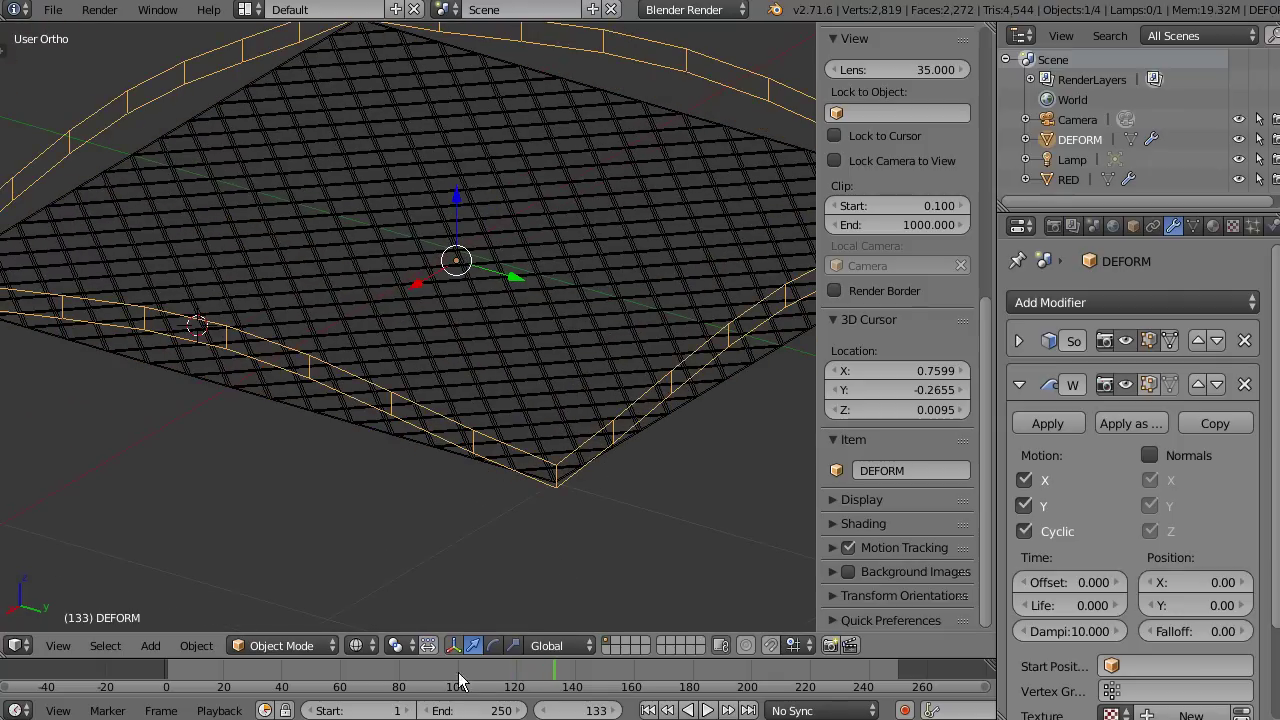
Select the RED lattice and inspect it from side and near top-down views.
left_click(1126, 387)
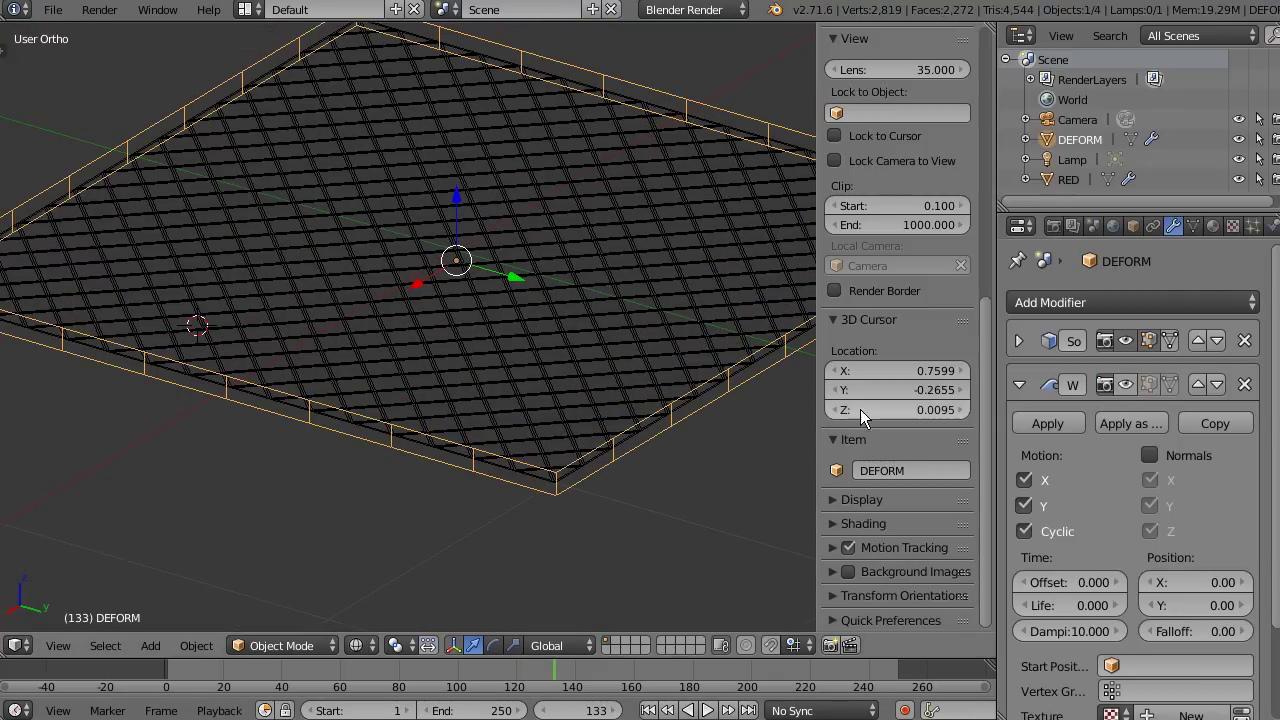
right_click(489, 437)
key("KP_3")
mouse_move(462, 408)
middle_mouse_down()
mouse_move(521, 457)
mouse_move(484, 526)
mouse_move(380, 630)
middle_mouse_up()
scroll(591, 383, "down", 2)
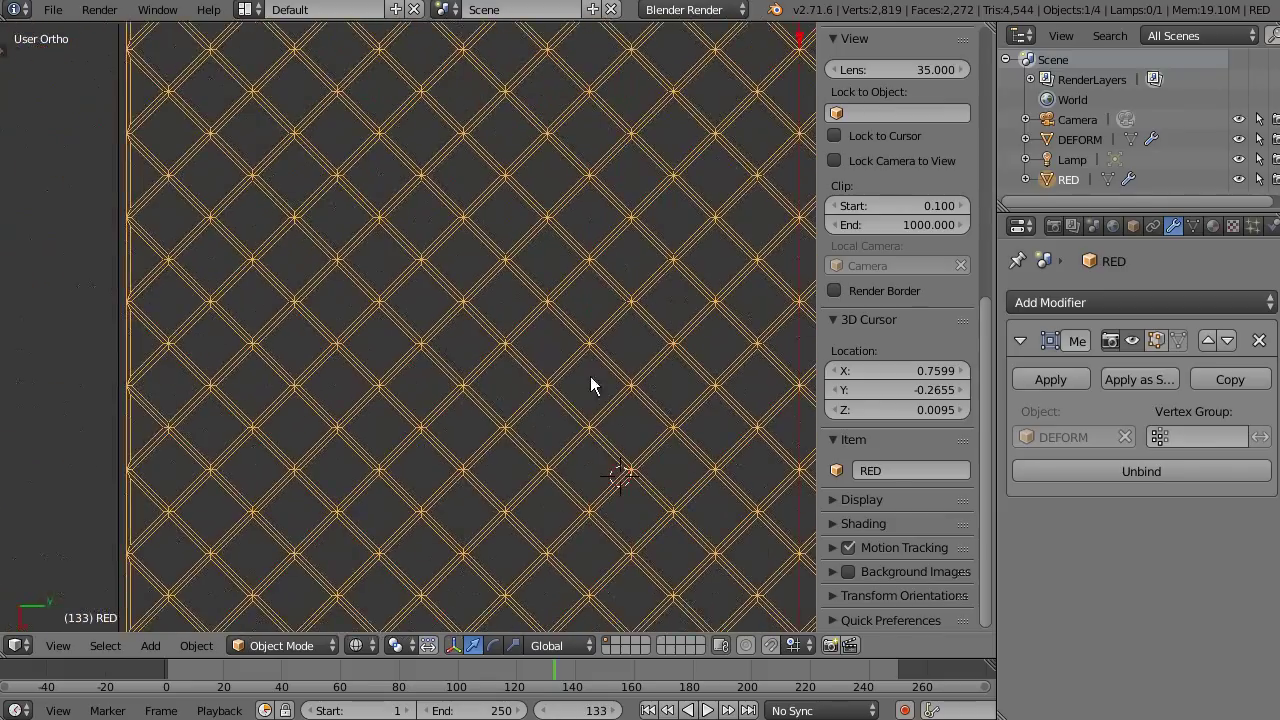
scroll(543, 326, "down", 2)
scroll(531, 420, "down", 1)
mouse_move(531, 420)
middle_mouse_down("shift")
mouse_move(463, 467)
mouse_move(517, 420)
mouse_move(474, 434)
mouse_move(463, 469)
mouse_move(475, 428)
middle_mouse_up("shift")
Select the DEFORM plane, toggle solid and wireframe shading, and view it from the side.
right_click(464, 419)
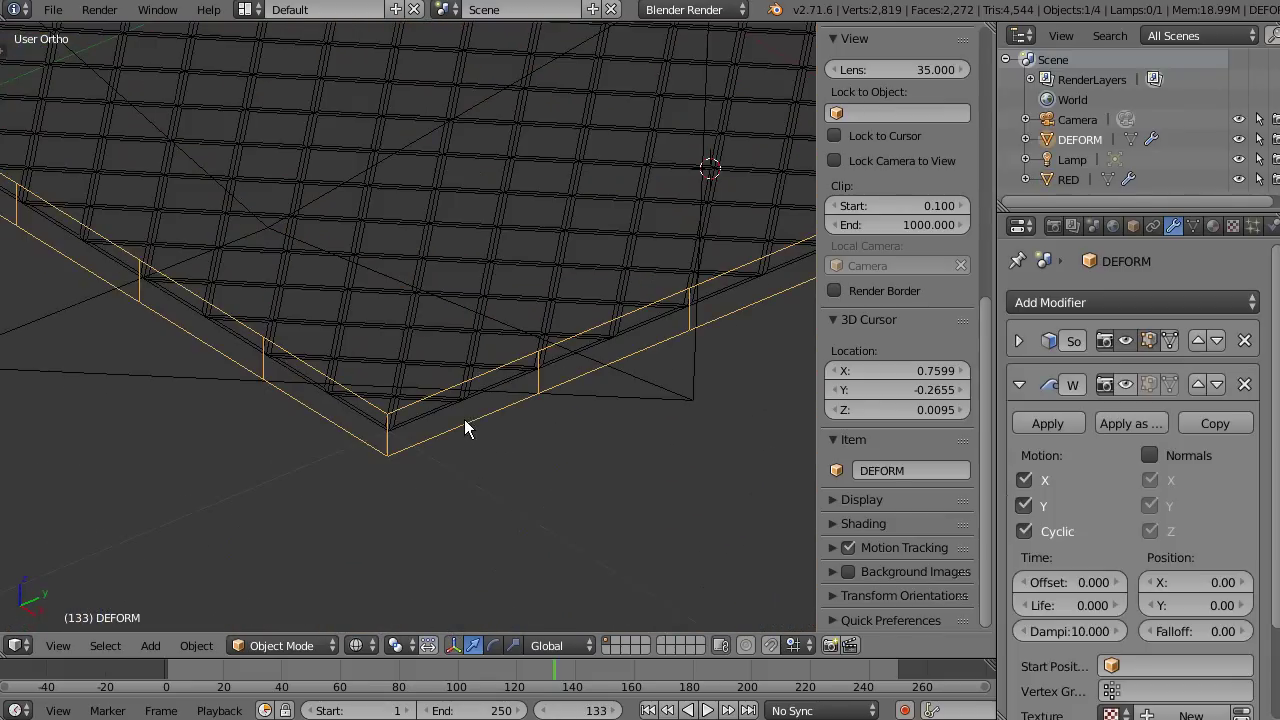
key("z")
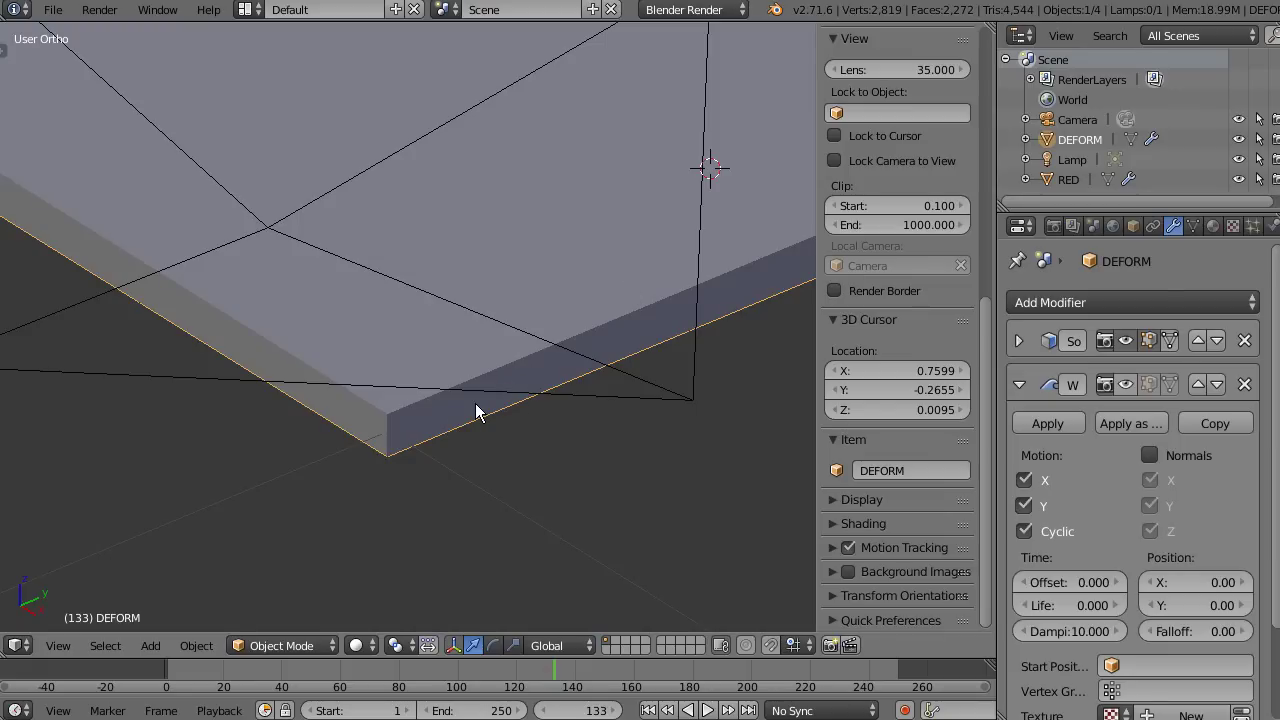
key("z")
mouse_move(480, 400)
middle_mouse_down()
mouse_move(457, 486)
mouse_move(337, 451)
mouse_move(336, 400)
mouse_move(391, 480)
mouse_move(425, 430)
mouse_move(408, 447)
middle_mouse_up()
Unbind the RED lattice, raise bind precision to 6, and bind it again.
right_click(408, 447)
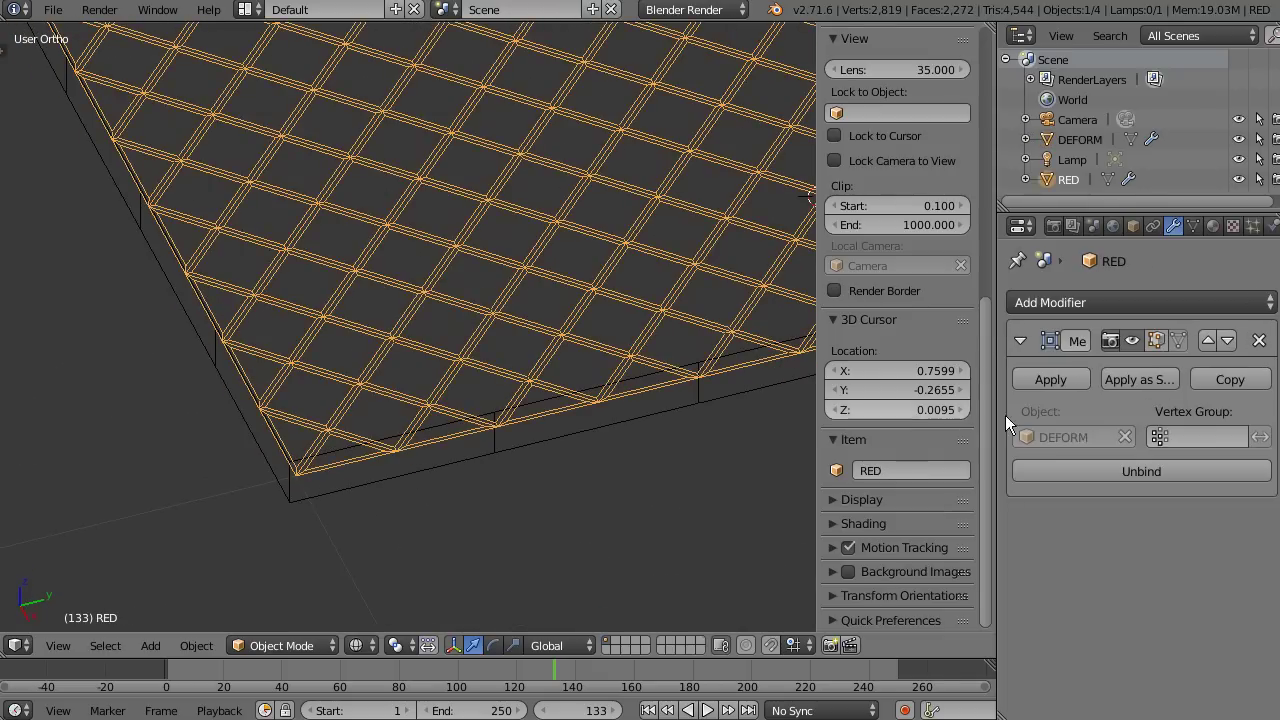
left_click(1139, 473)
left_click(1127, 495)
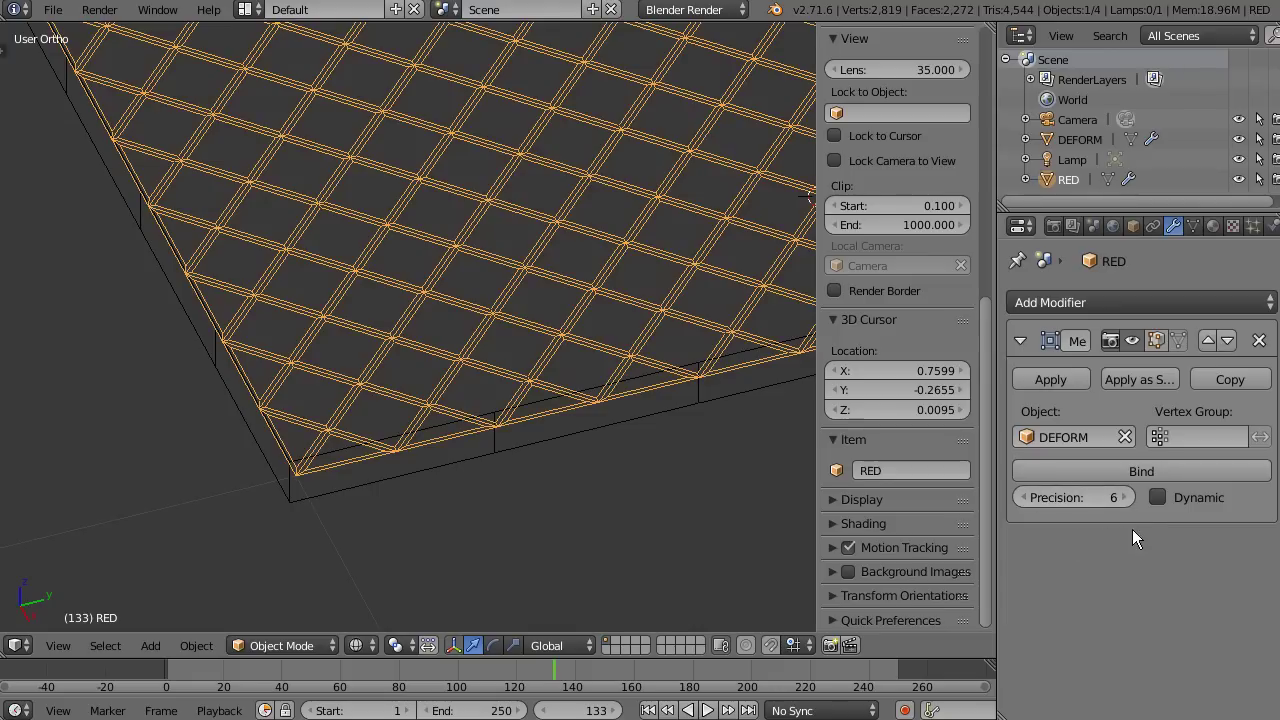
left_click(1144, 470)
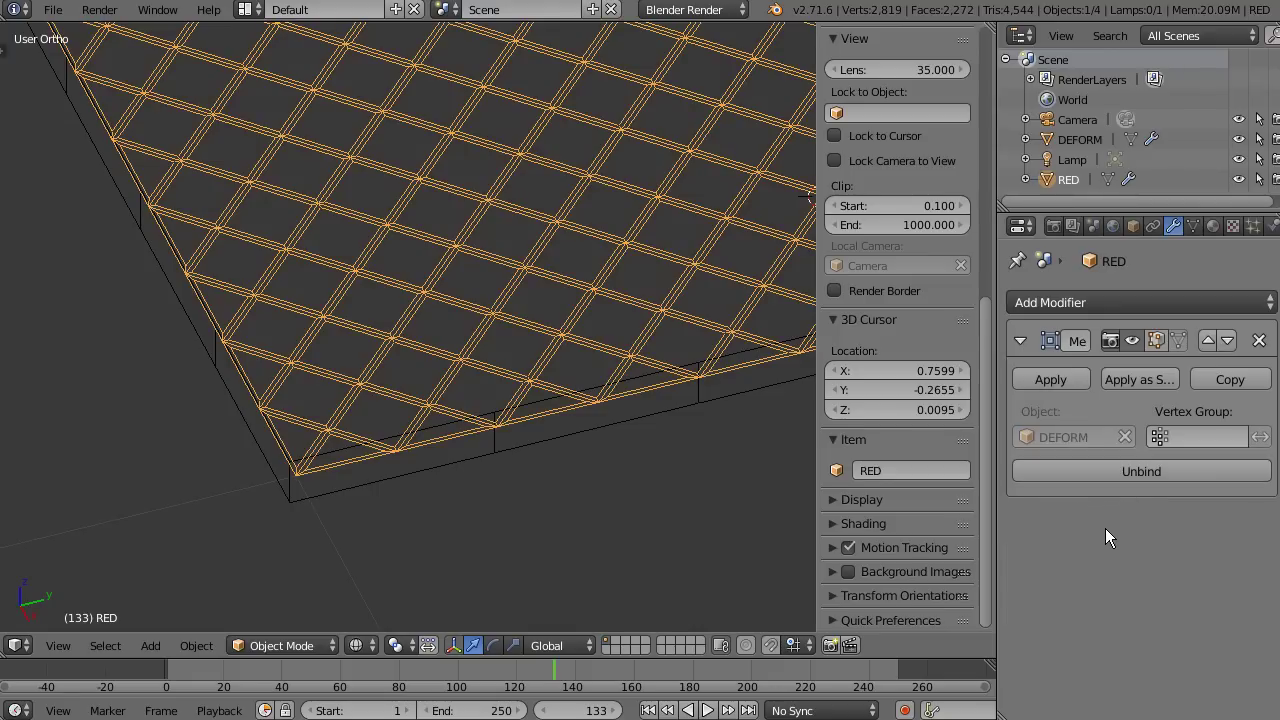
Select the DEFORM cage and play the wave animation with the lattice rippling.
scroll(565, 300, "down", 4)
scroll(540, 380, "down", 2)
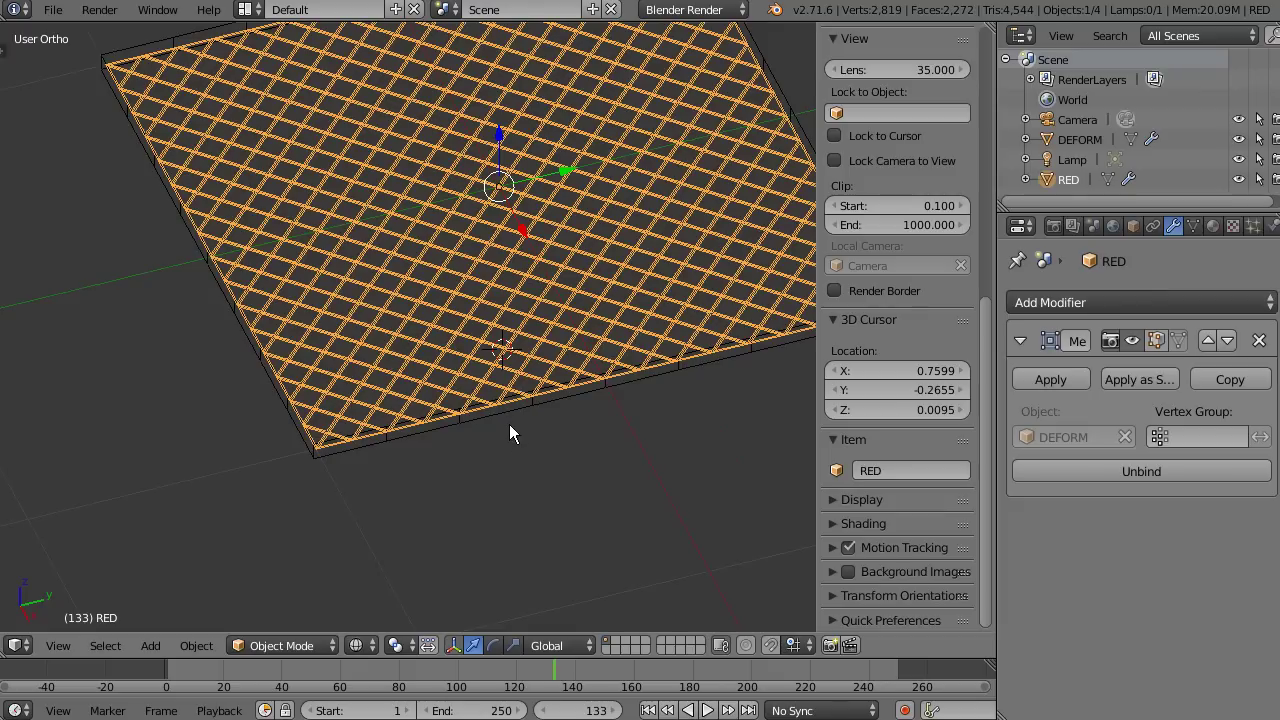
right_click(514, 426)
key("alt+a")
mouse_move(754, 385)
middle_mouse_down()
mouse_move(611, 306)
mouse_move(593, 353)
middle_mouse_up()
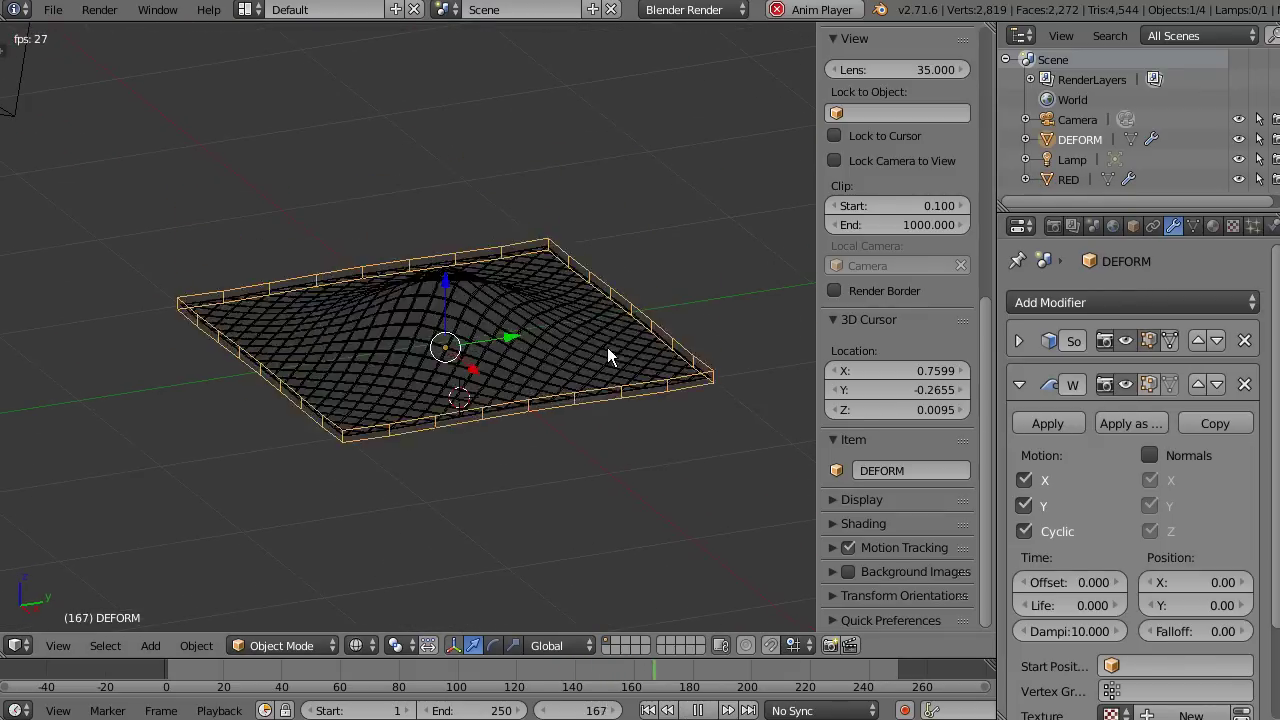
left_click(1133, 226)
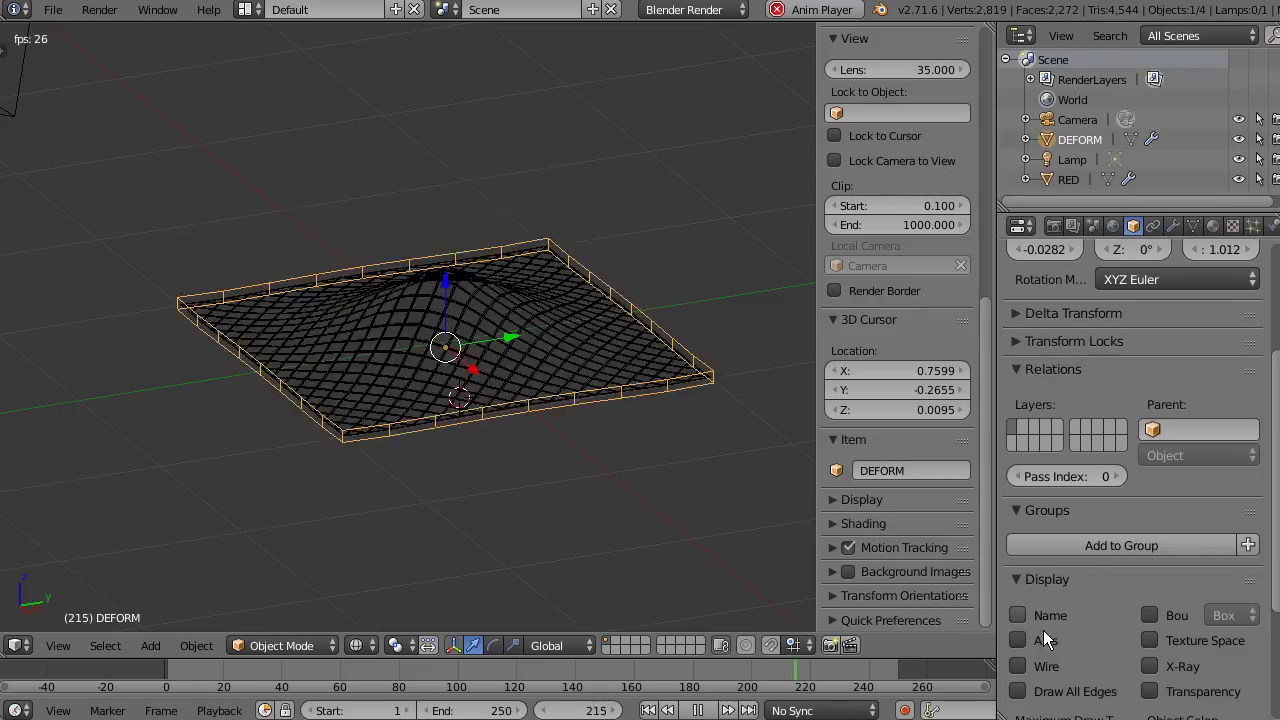
Set the DEFORM object's Maximum Draw Type to Bounds.
scroll(1050, 600, "down", 2)
scroll(1068, 555, "down", 2)
left_click(1072, 584)
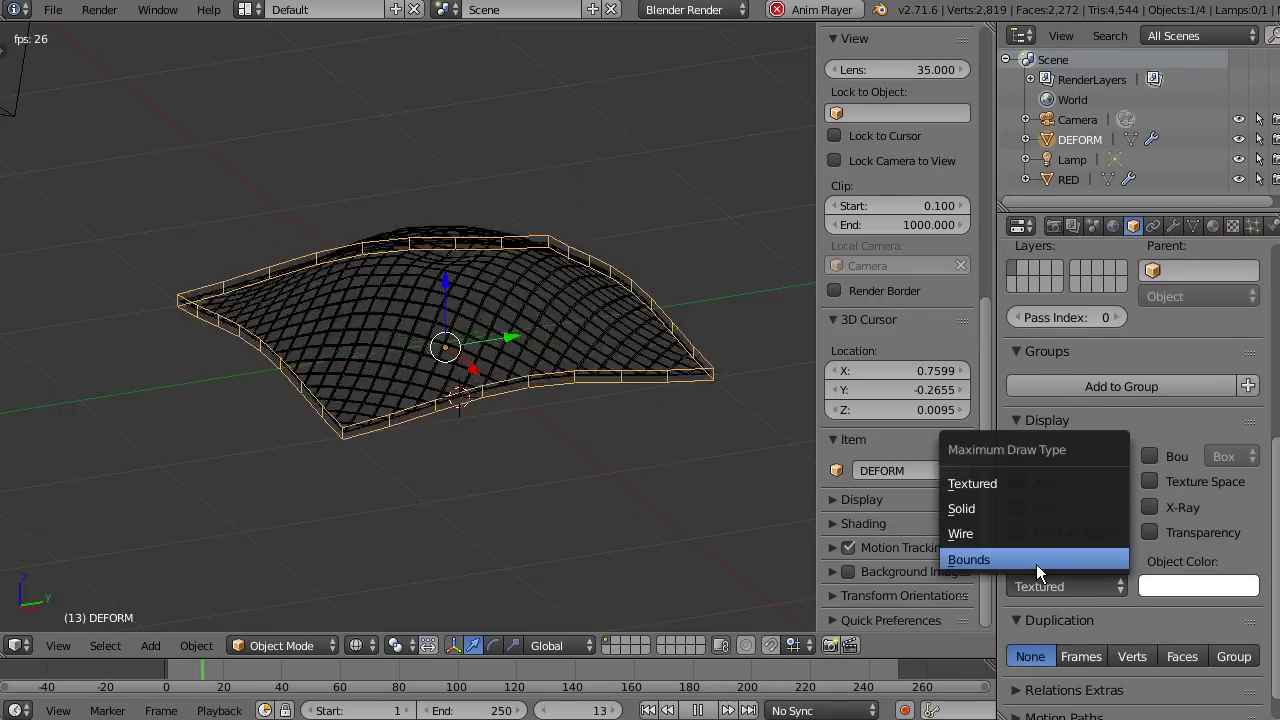
left_click(1036, 562)
scroll(539, 384, "up", 3)
scroll(532, 357, "up", 2)
scroll(523, 398, "down", 3)
scroll(538, 403, "down", 2)
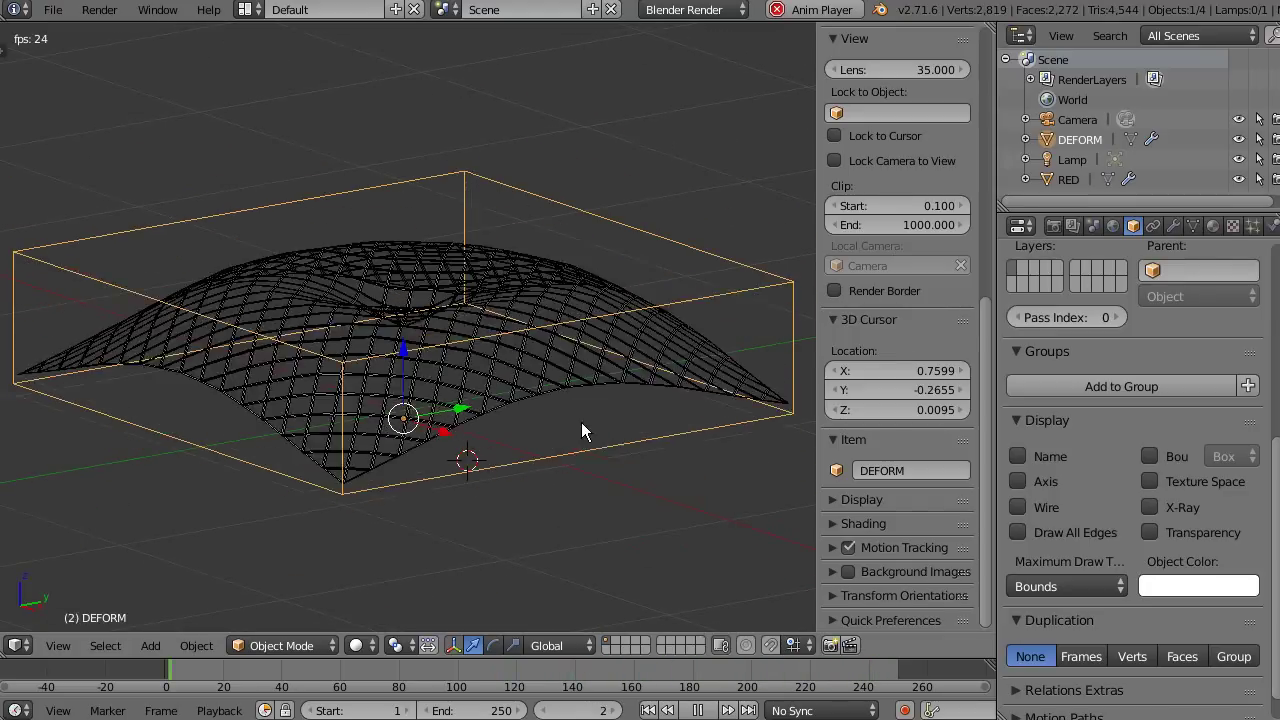
Stop playback and delete the plane's Wave modifier.
key("alt+a")
middle_click_drag(560, 530, 562, 558)
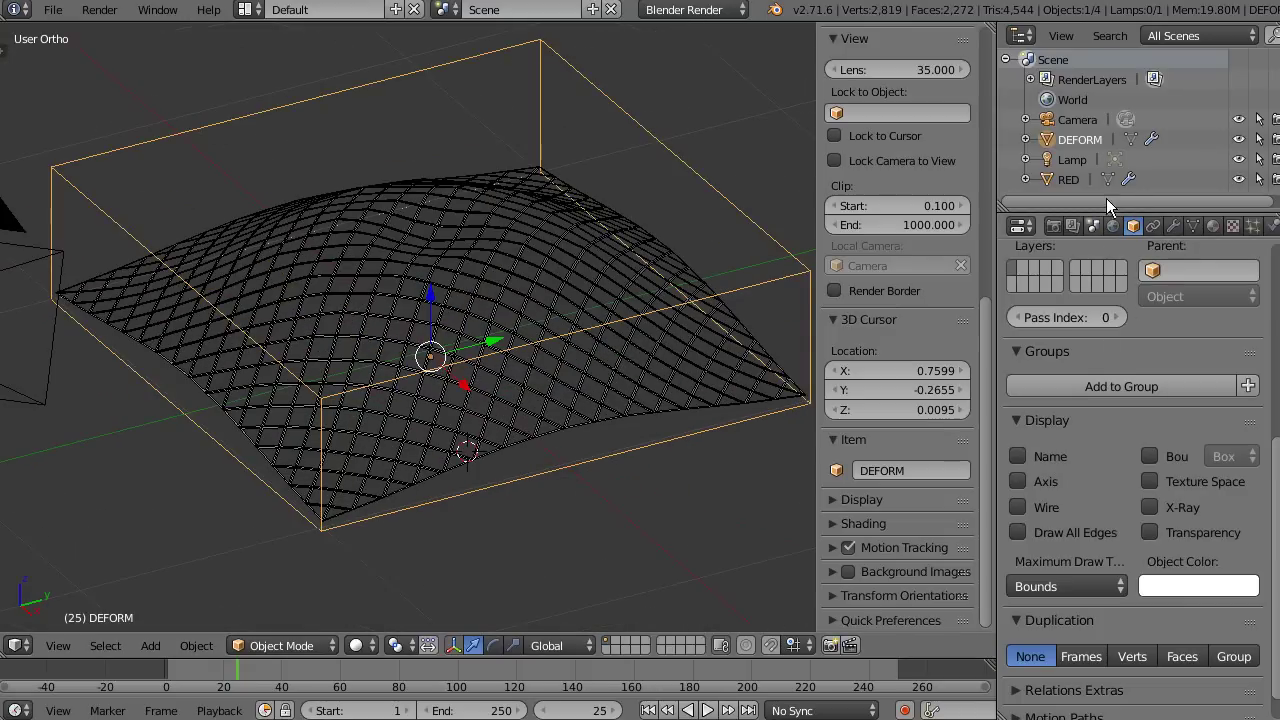
left_click(1170, 226)
left_click(1244, 384)
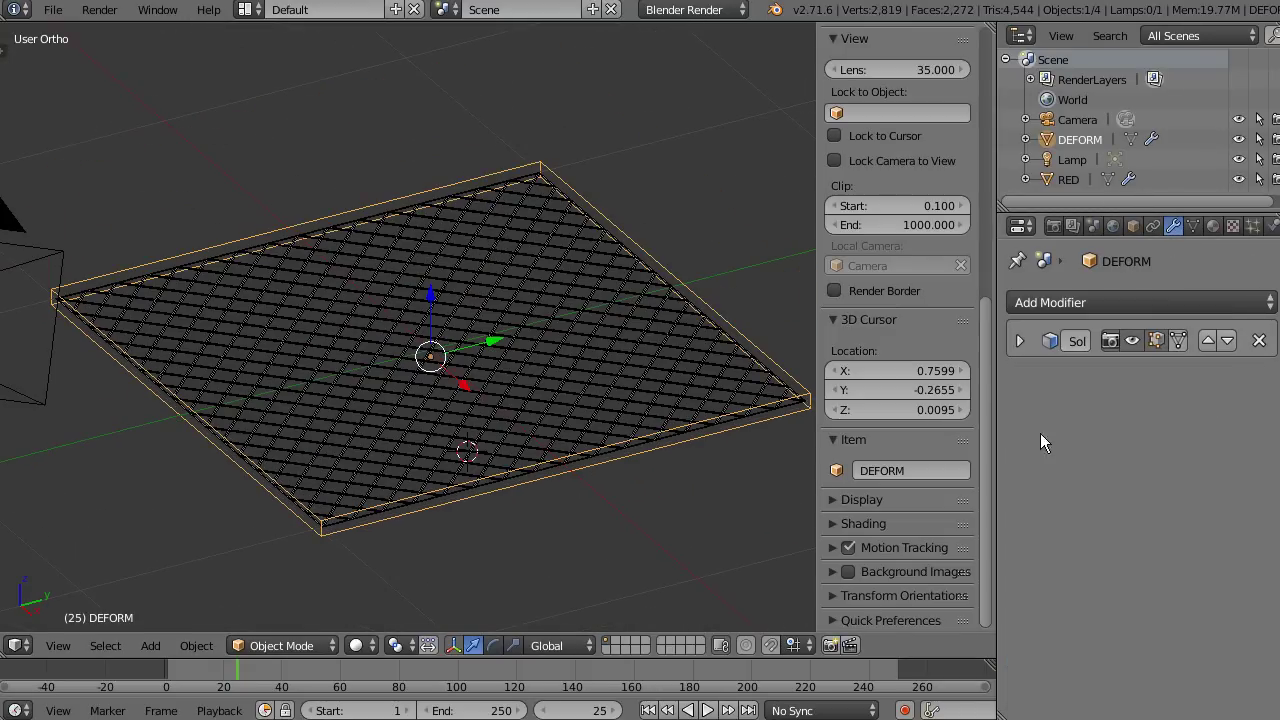
In Edit Mode, select the DEFORM plane's four corner vertices.
key("Tab")
mouse_move(537, 457)
middle_mouse_down()
mouse_move(497, 551)
mouse_move(517, 503)
mouse_move(517, 517)
middle_mouse_up()
right_click(695, 452)
right_click(186, 137, "shift")
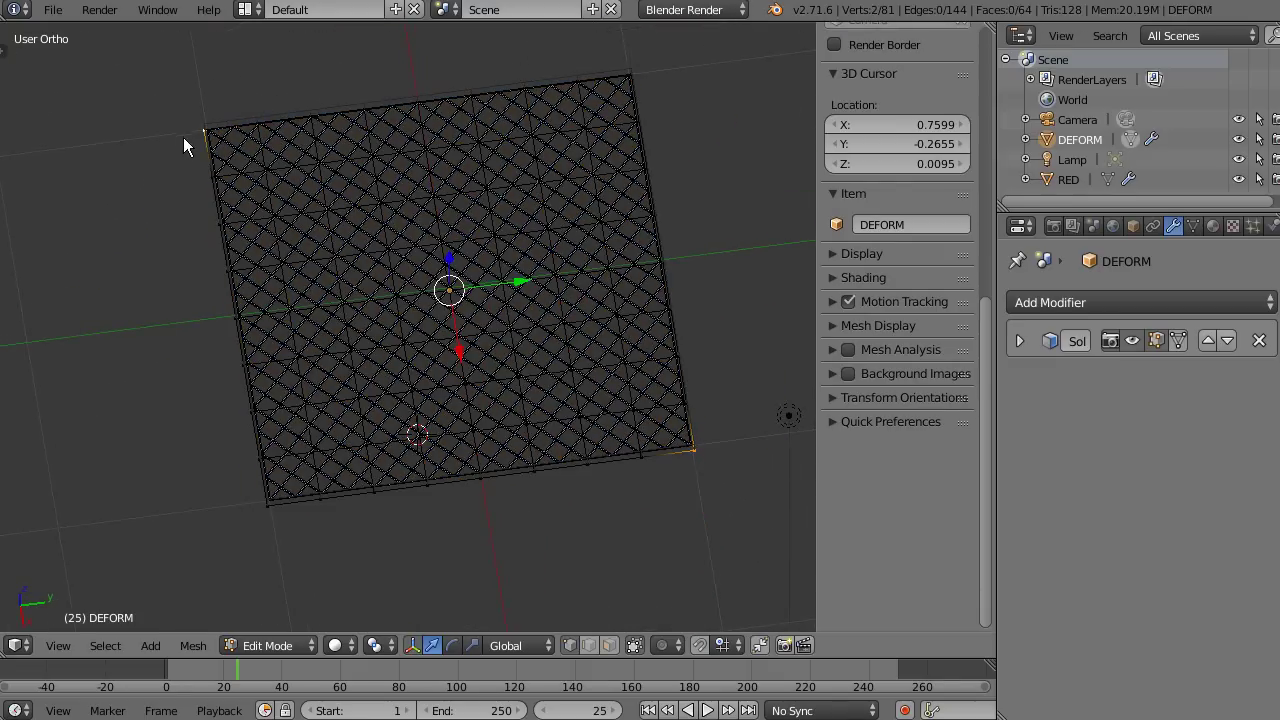
right_click(650, 66, "shift")
right_click(264, 505, "shift")
middle_click_drag(262, 507, 849, 381)
Add a new vertex group named 'PUNTAS' in the Mesh Data settings.
left_click(1207, 225)
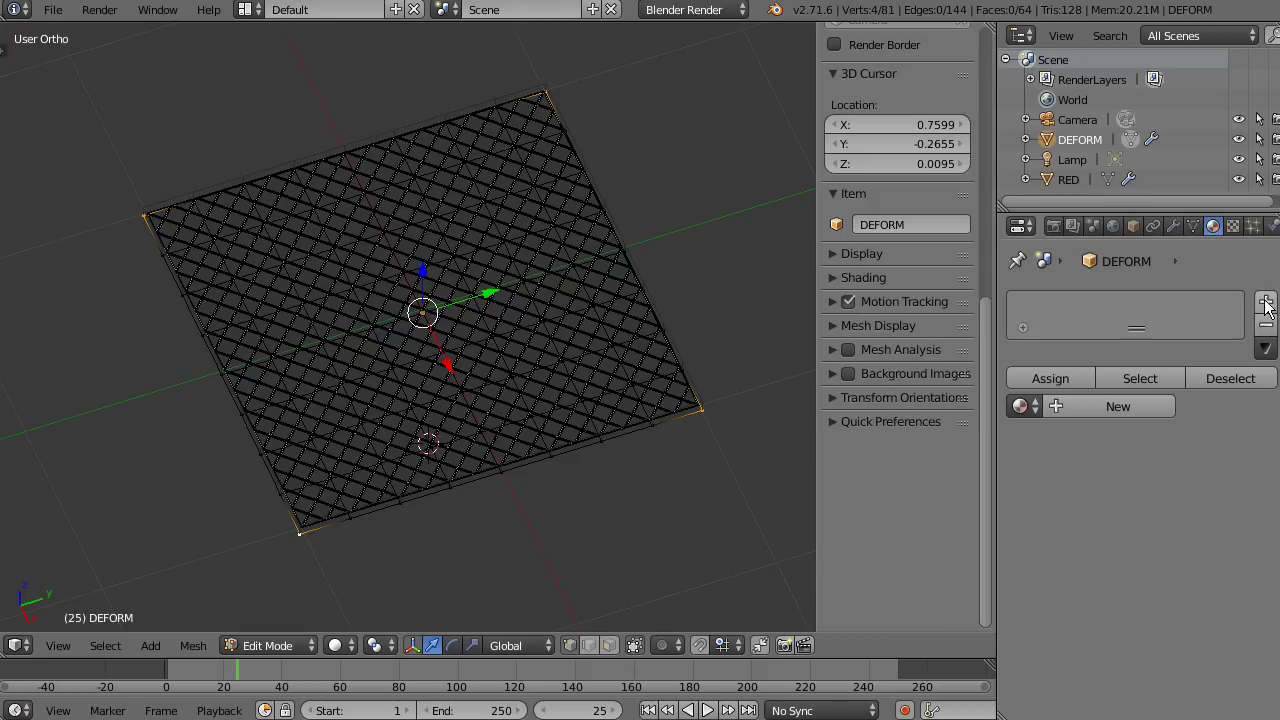
left_click(1193, 226)
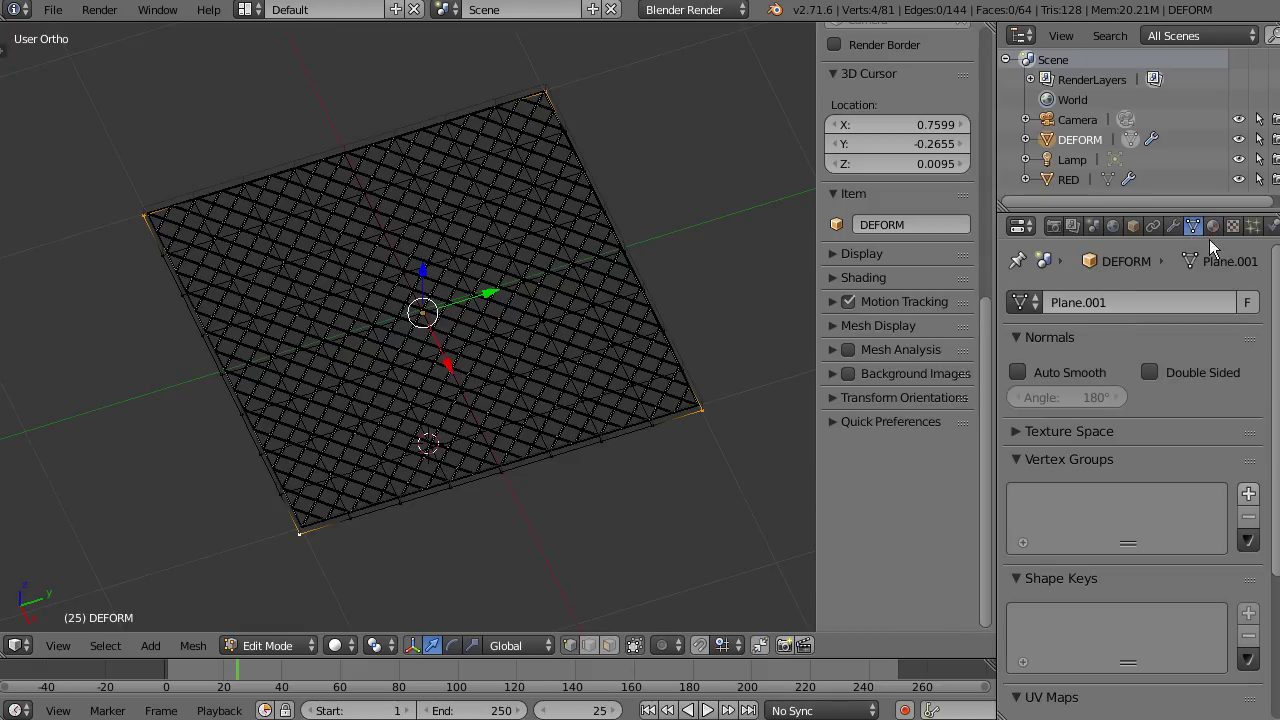
left_click(1248, 493)
double_click(1113, 504)
type("PUNTAS")
key("Return")
Hook the corners to a new Empty, then reselect the DEFORM plane in Object Mode.
mouse_move(612, 291)
middle_mouse_down()
mouse_move(317, 323)
mouse_move(365, 353)
middle_mouse_up()
key("ctrl+h")
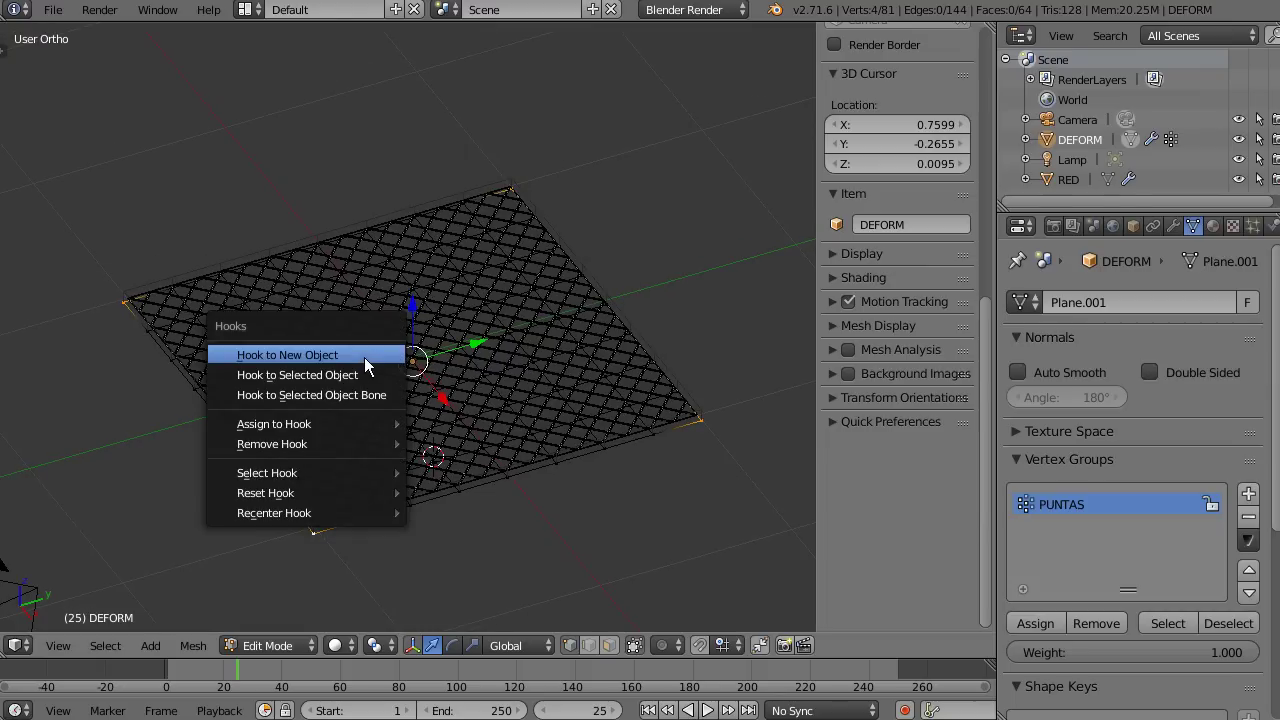
left_click(364, 357)
mouse_move(414, 449)
middle_mouse_down()
mouse_move(423, 366)
mouse_move(400, 400)
middle_mouse_up()
key("Tab")
scroll(521, 494, "up", 1)
right_click(518, 493)
right_click(517, 495)
scroll(511, 515, "up", 2)
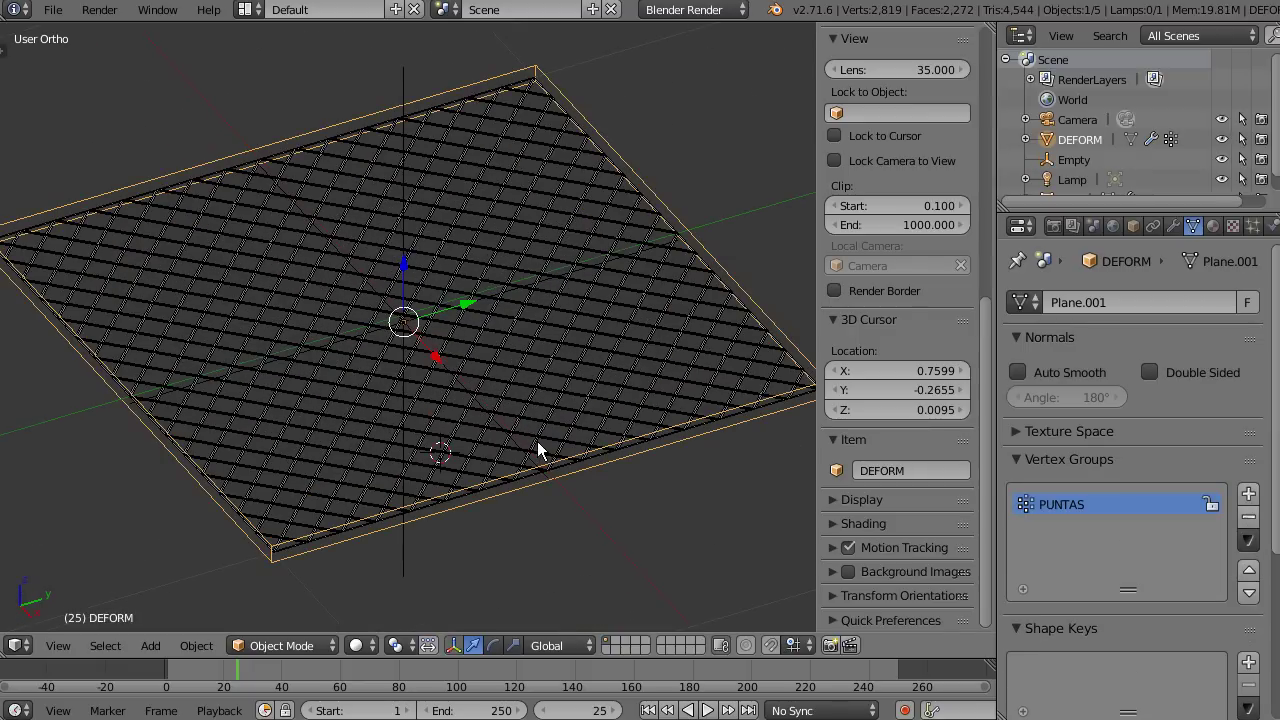
scroll(523, 460, "down", 3)
mouse_move(523, 460)
middle_mouse_down()
mouse_move(528, 420)
mouse_move(489, 417)
middle_mouse_up()
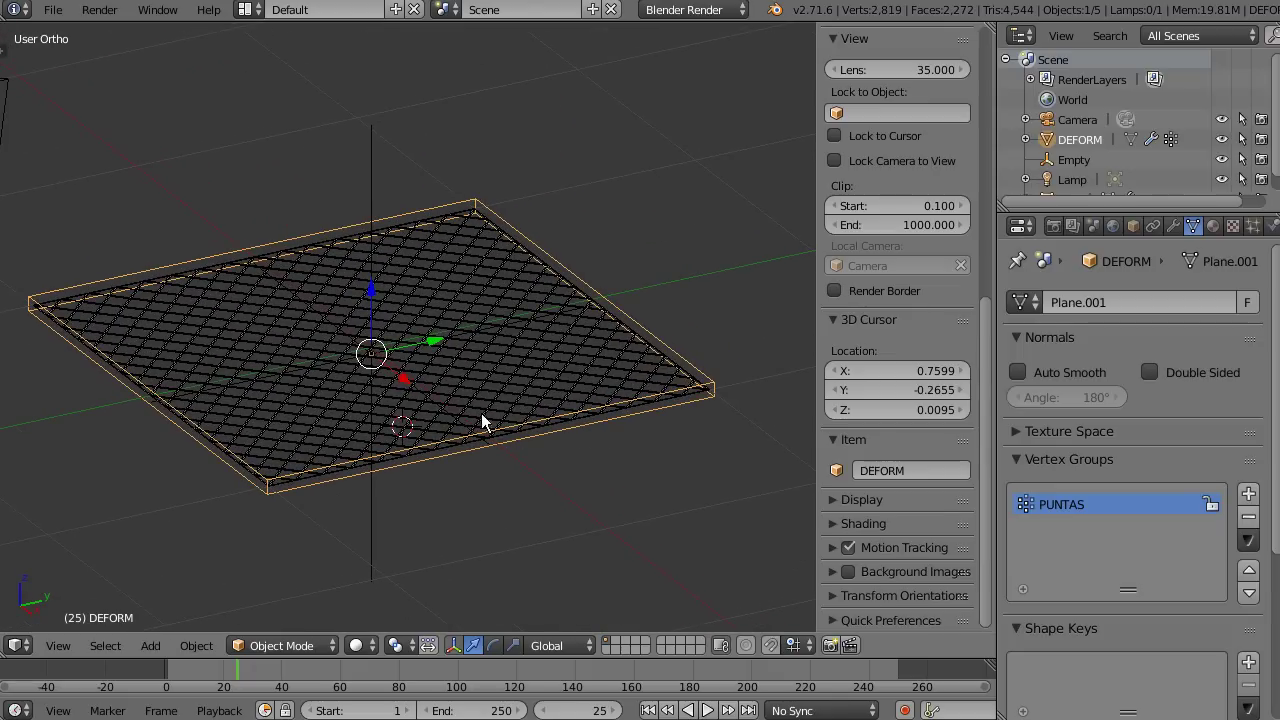
Enable Cloth physics on DEFORM with mass 8 and structure stiffness 28.
left_click(1252, 226)
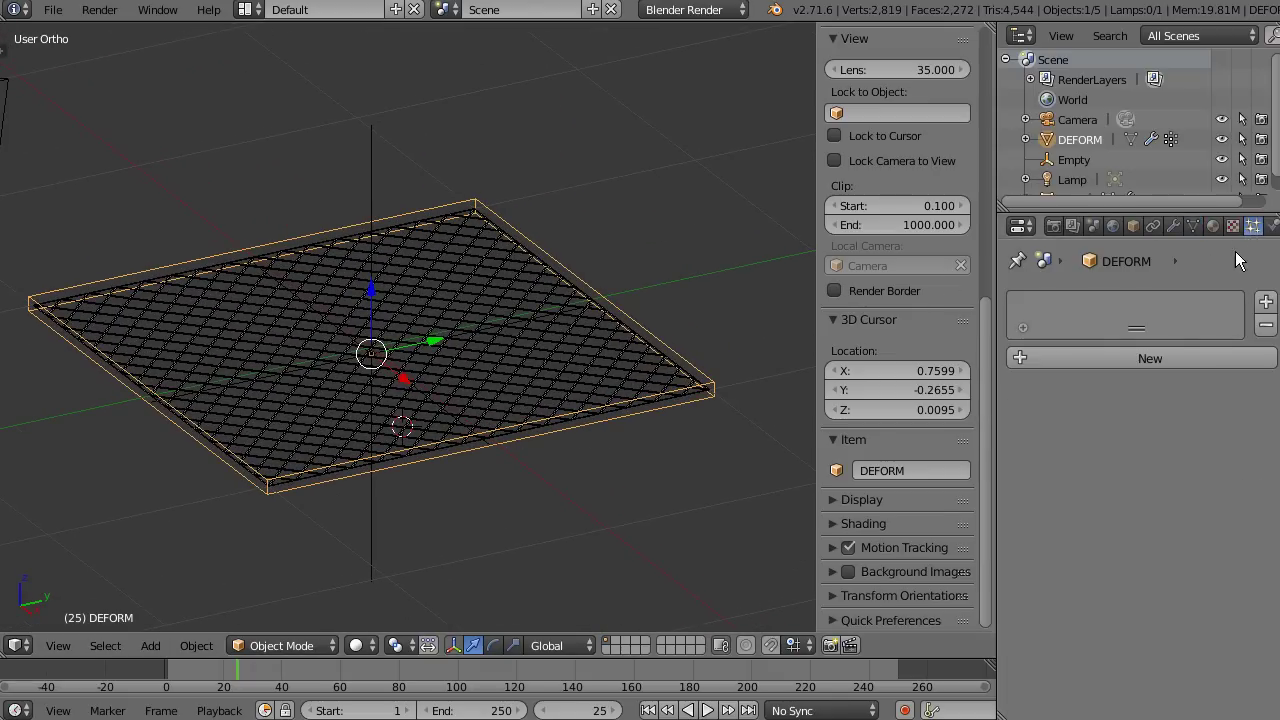
left_click(1272, 226)
left_click(1052, 382)
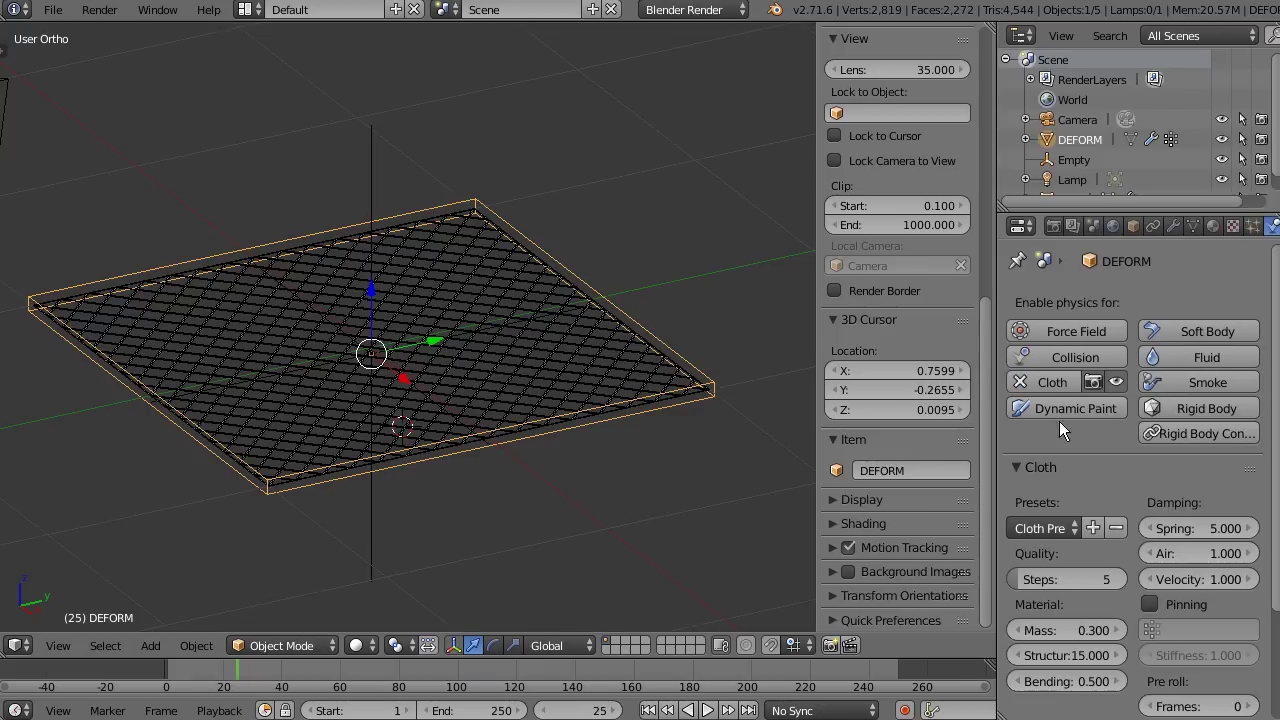
scroll(1059, 421, "down", 4)
left_click(1071, 496)
type("8")
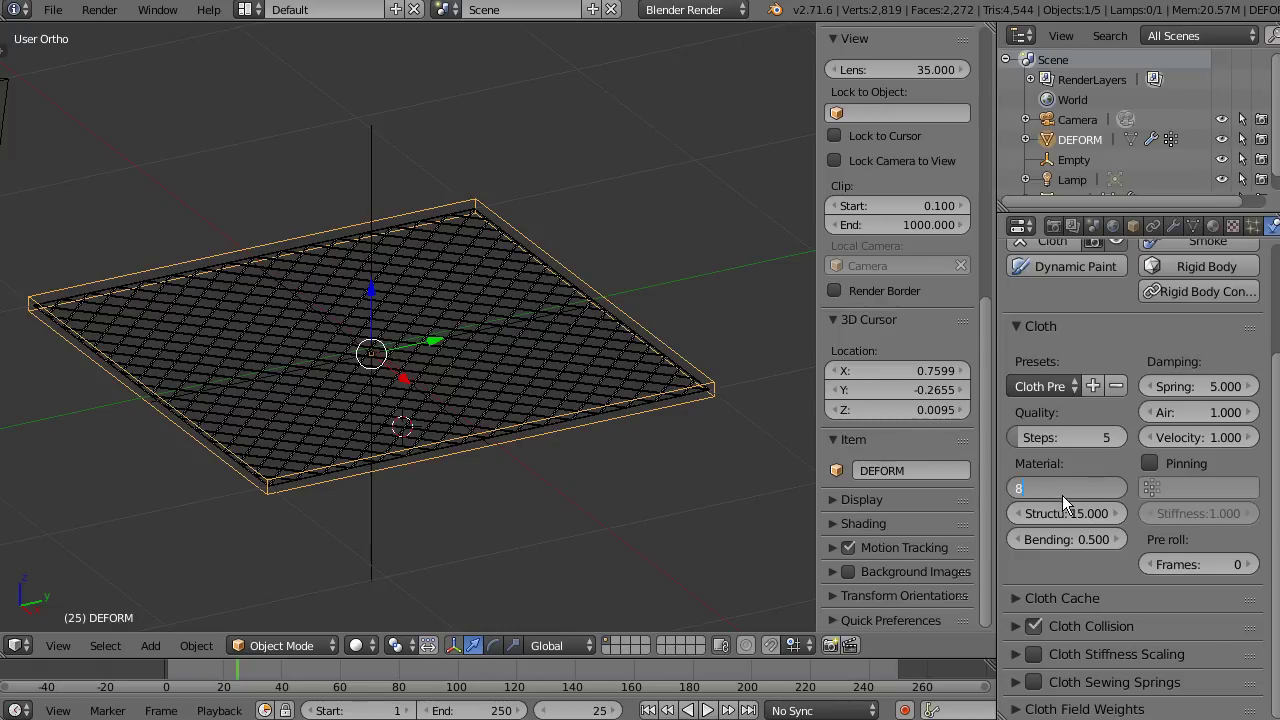
key("Return")
left_click(1064, 505)
type("28")
key("Return")
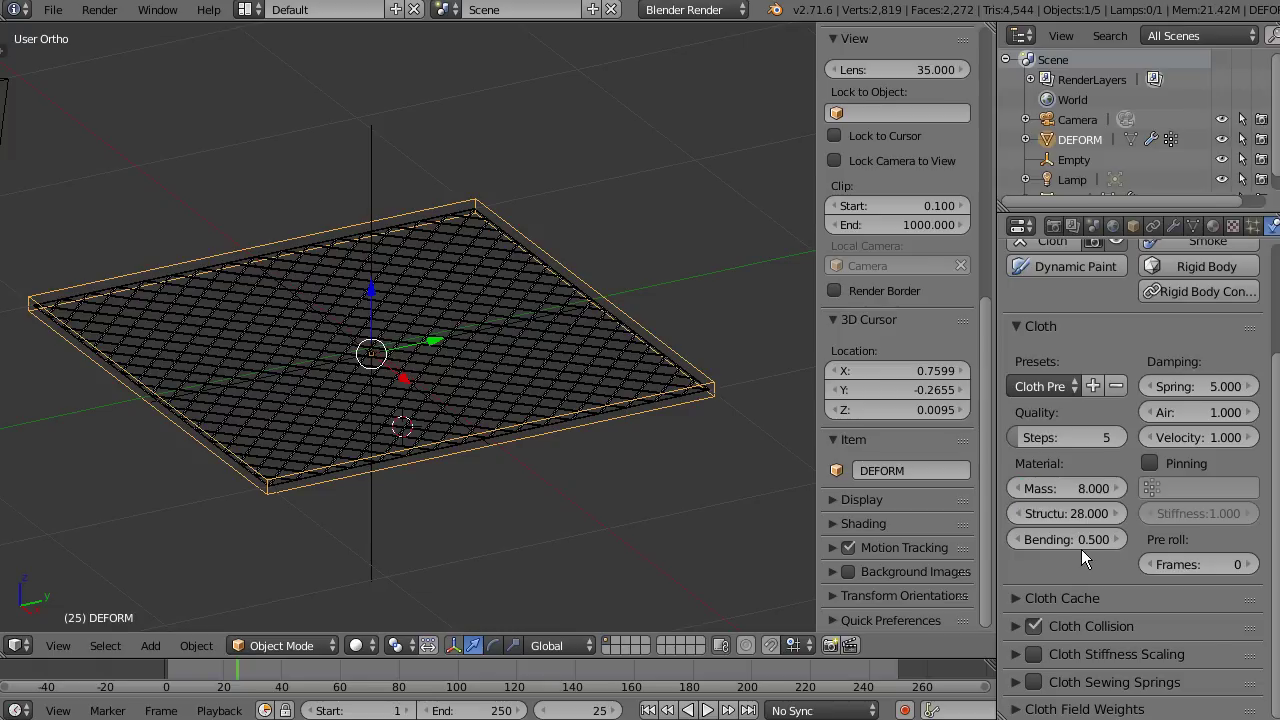
Test the cloth briefly, then turn on Pinning with PUNTAS as the pin group.
middle_click_drag(509, 406, 594, 671)
key("alt+a")
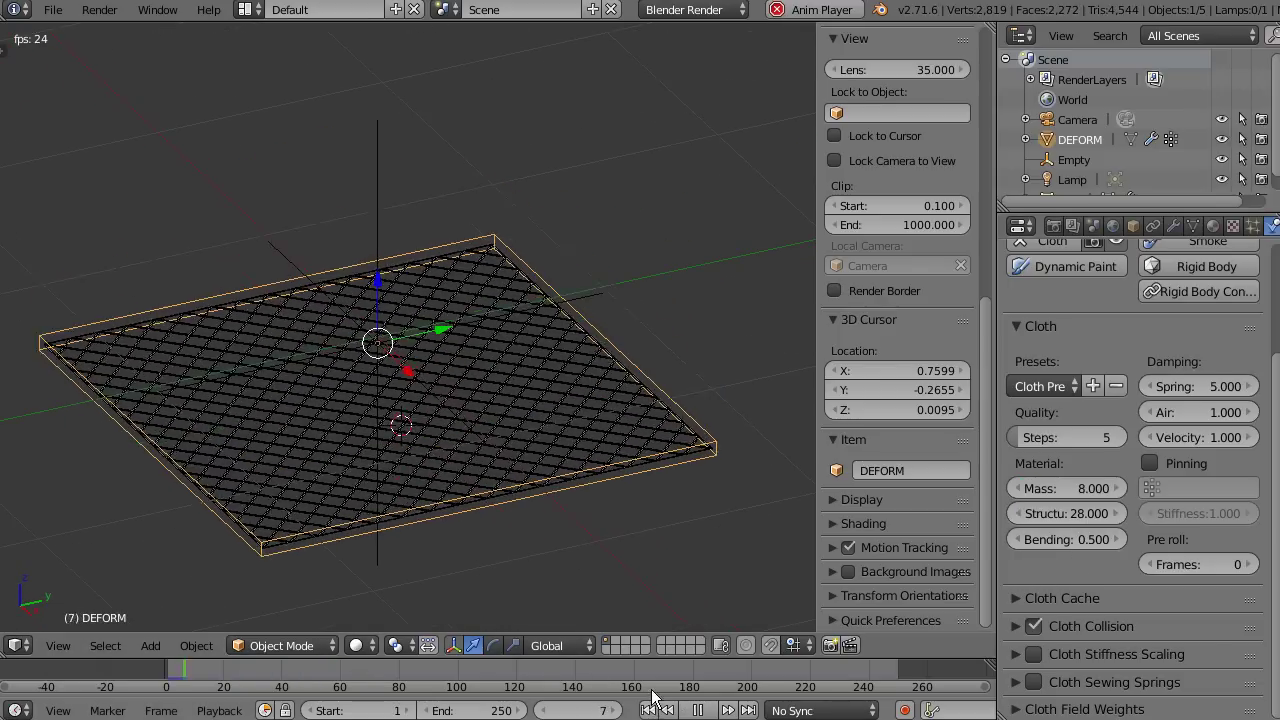
key("alt+a")
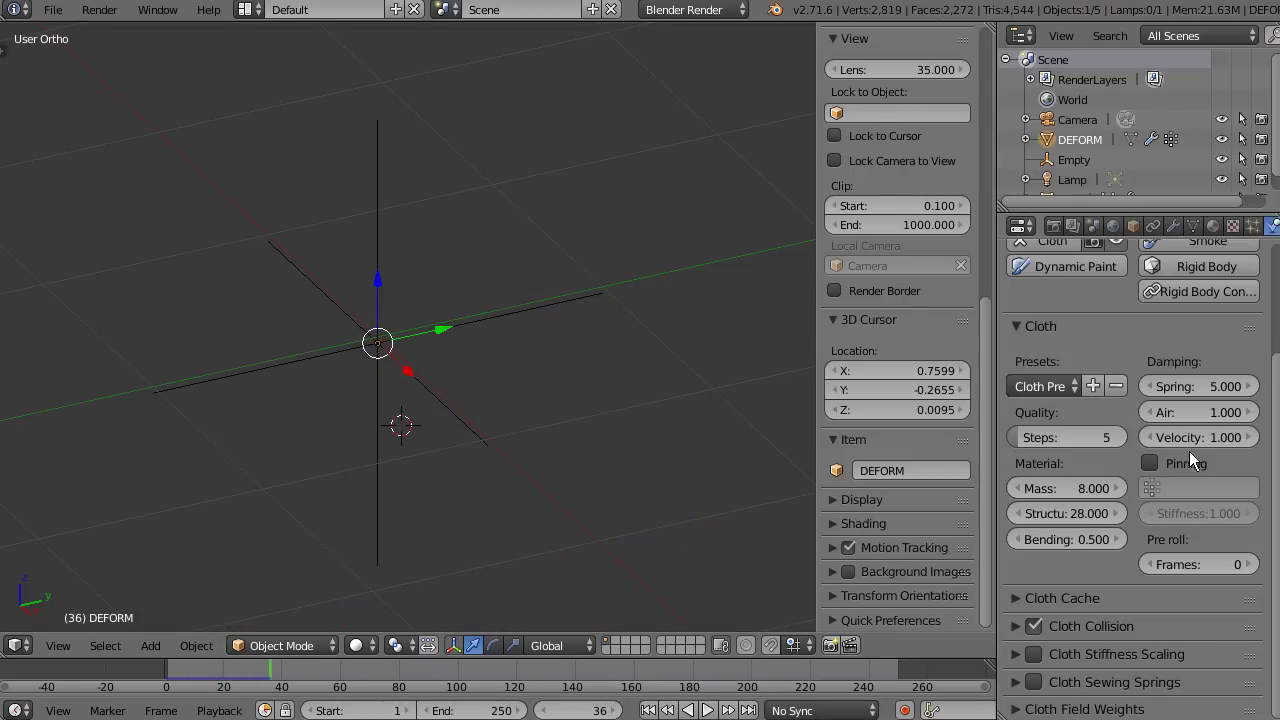
left_click(1189, 460)
left_click(1176, 488)
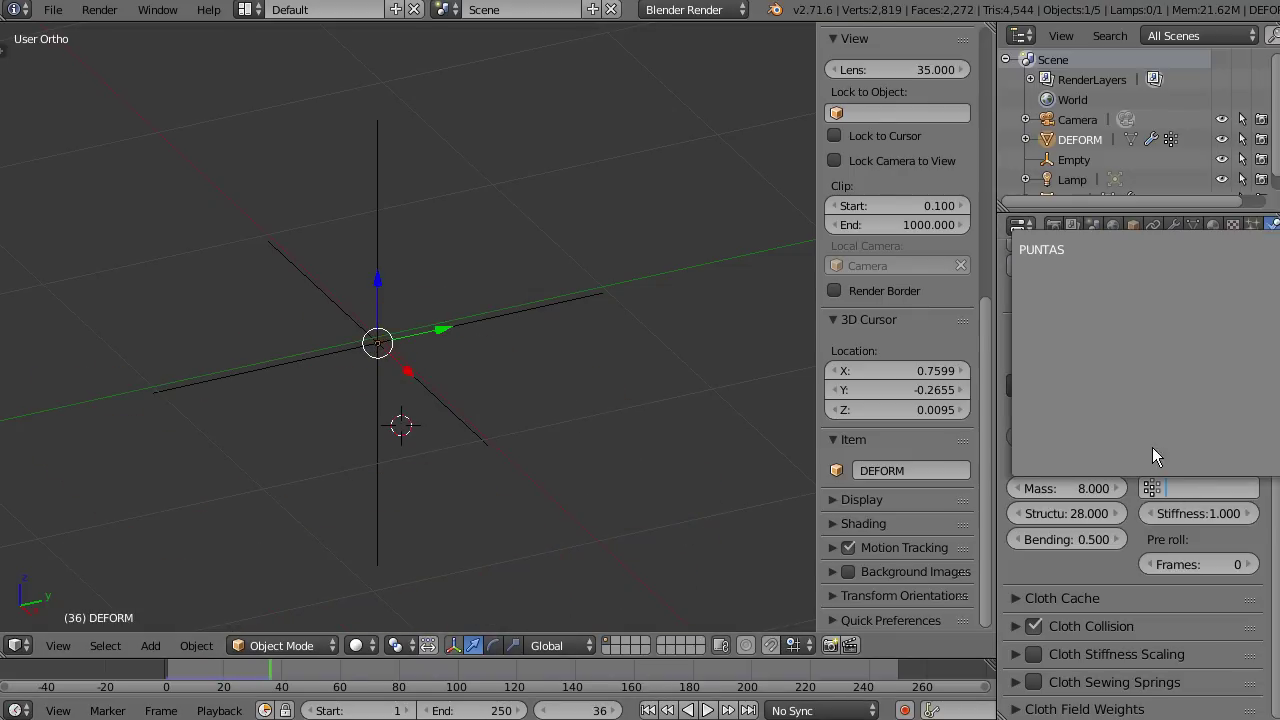
left_click(1112, 249)
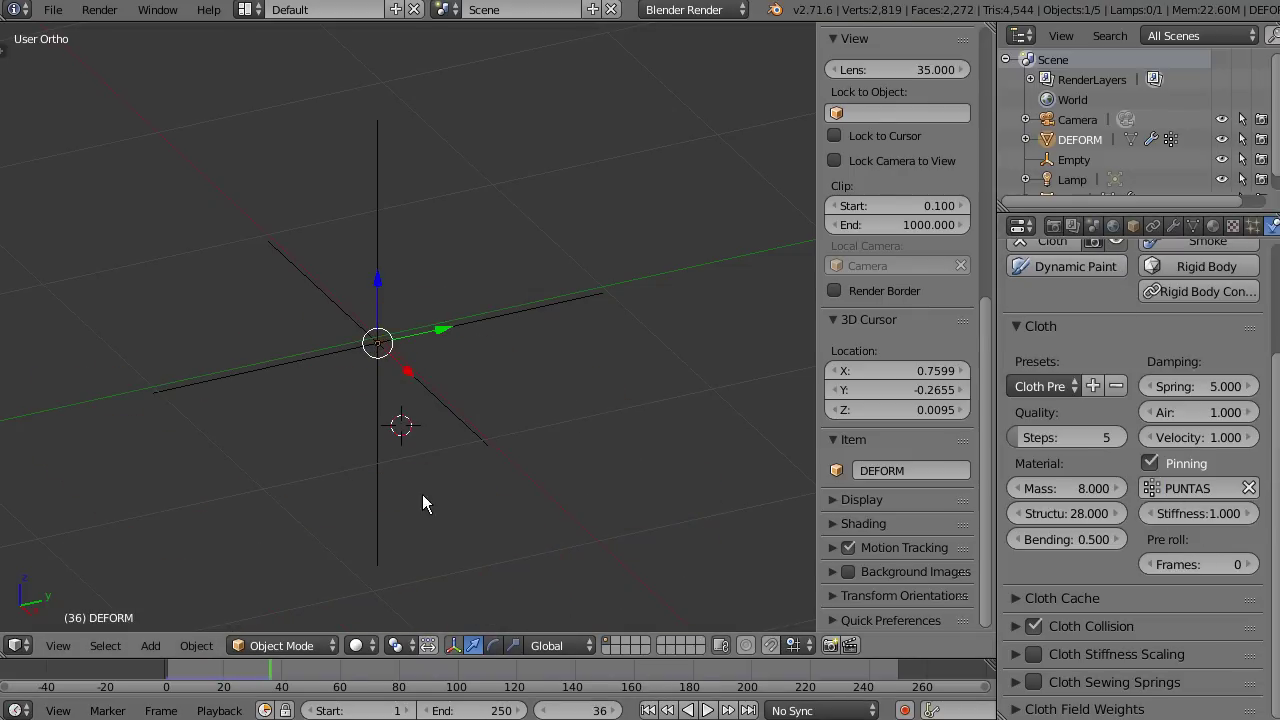
Rewind the timeline to frame 1 and test the pinned cloth playback.
left_click_drag(268, 684, 166, 686)
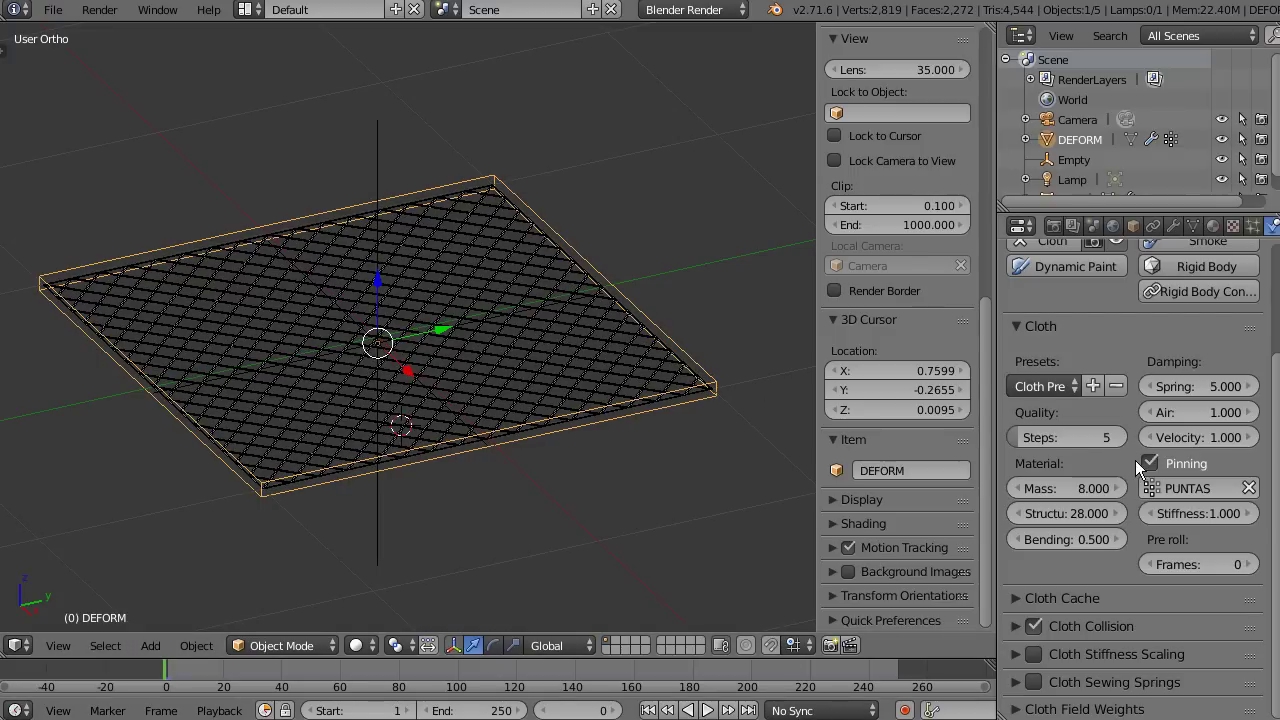
left_click(644, 710)
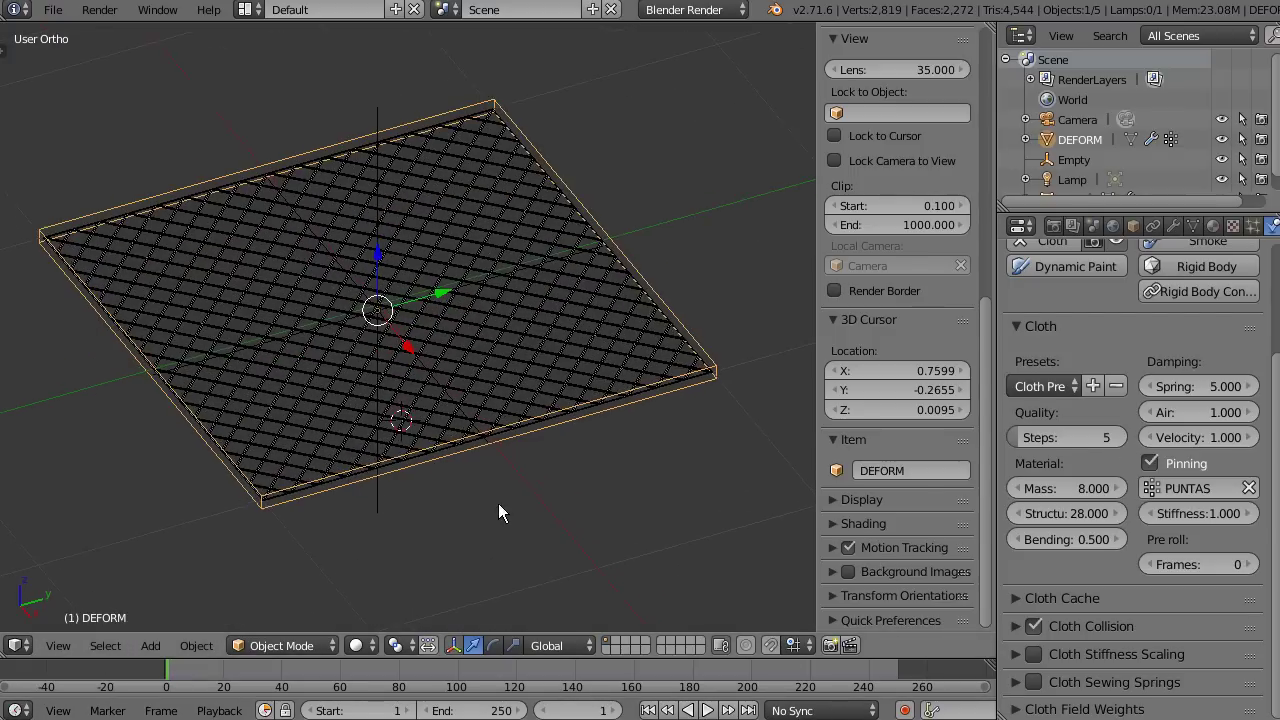
middle_click_drag(498, 512, 522, 457, "shift")
key("alt+a")
key("Escape")
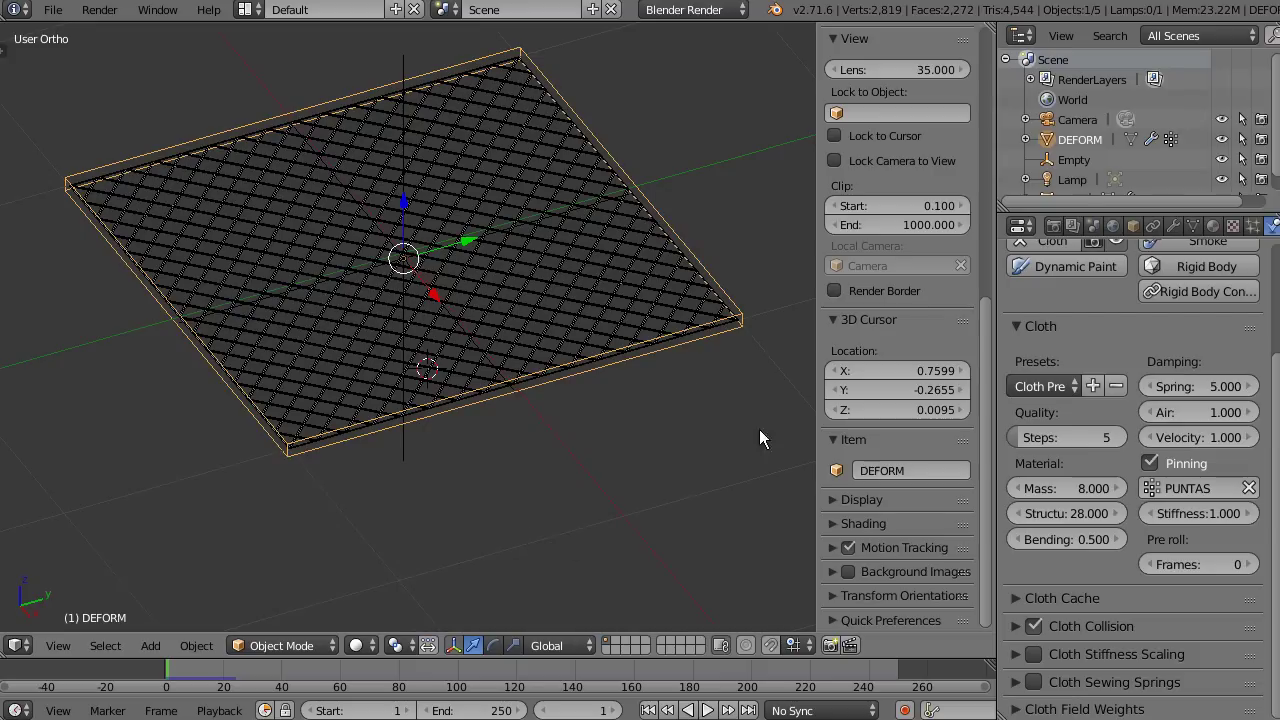
key("alt+a")
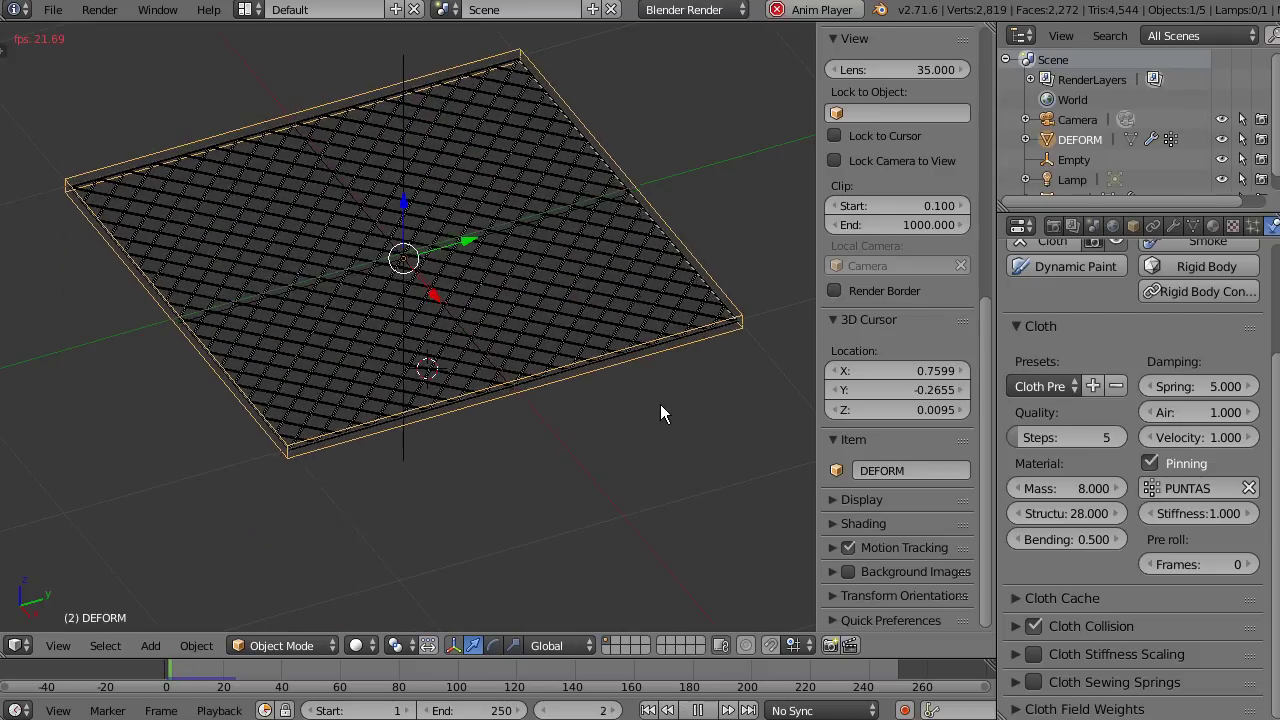
key("Escape")
key("Tab")
Deselect everything and select the plane's four corner vertices.
key("a")
right_click(740, 328)
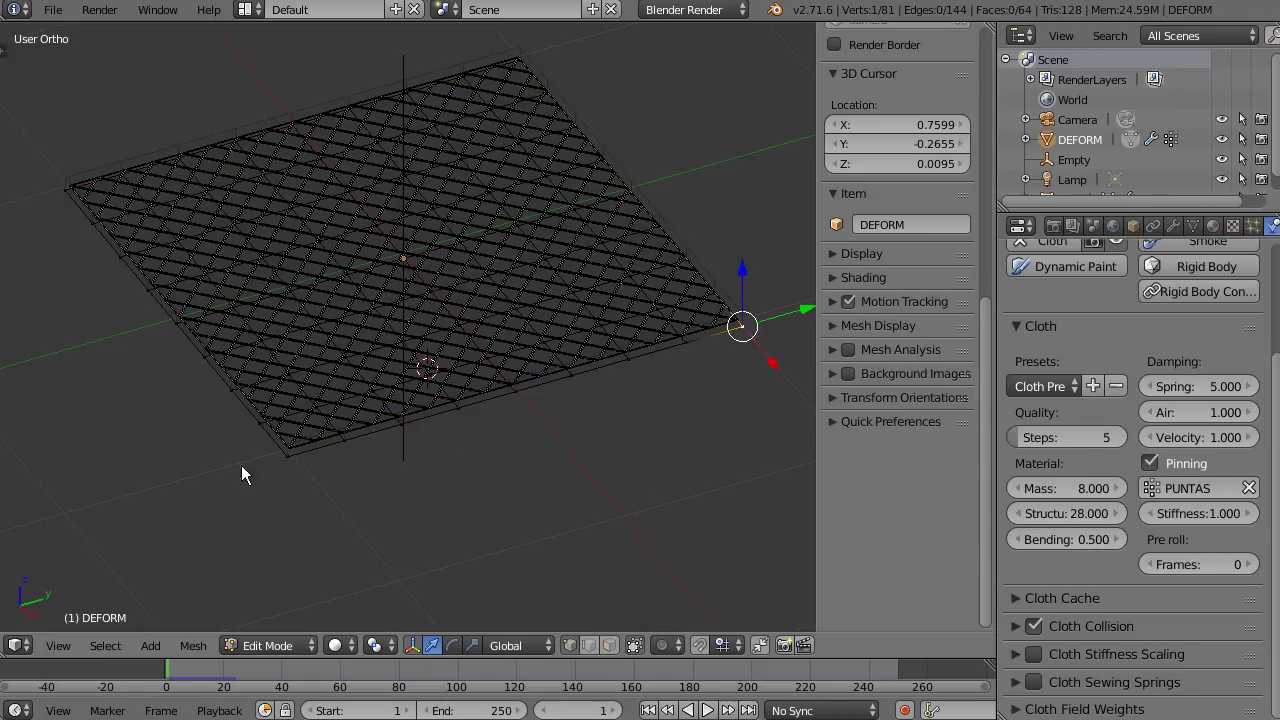
right_click(287, 452, "shift")
right_click(66, 187, "shift")
right_click(518, 61, "shift")
Assign the selected corners to the PUNTAS vertex group and return to Object Mode.
left_click(1193, 226)
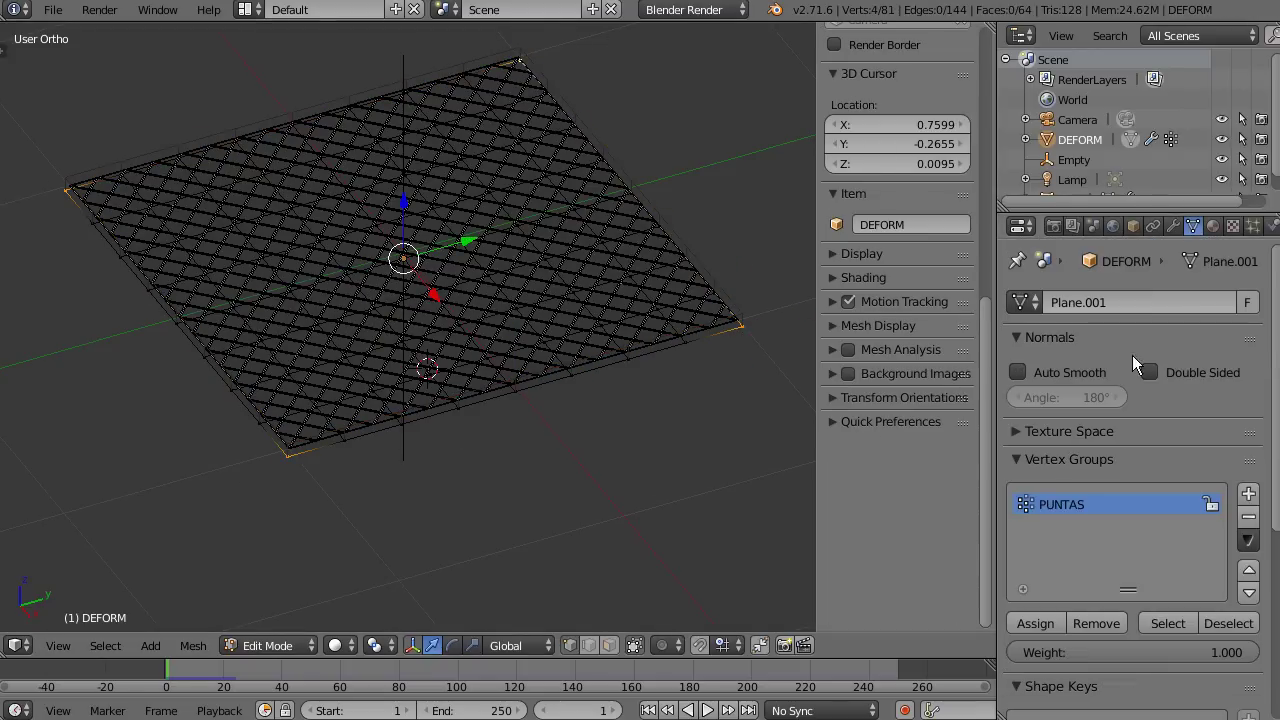
scroll(1085, 420, "down", 3)
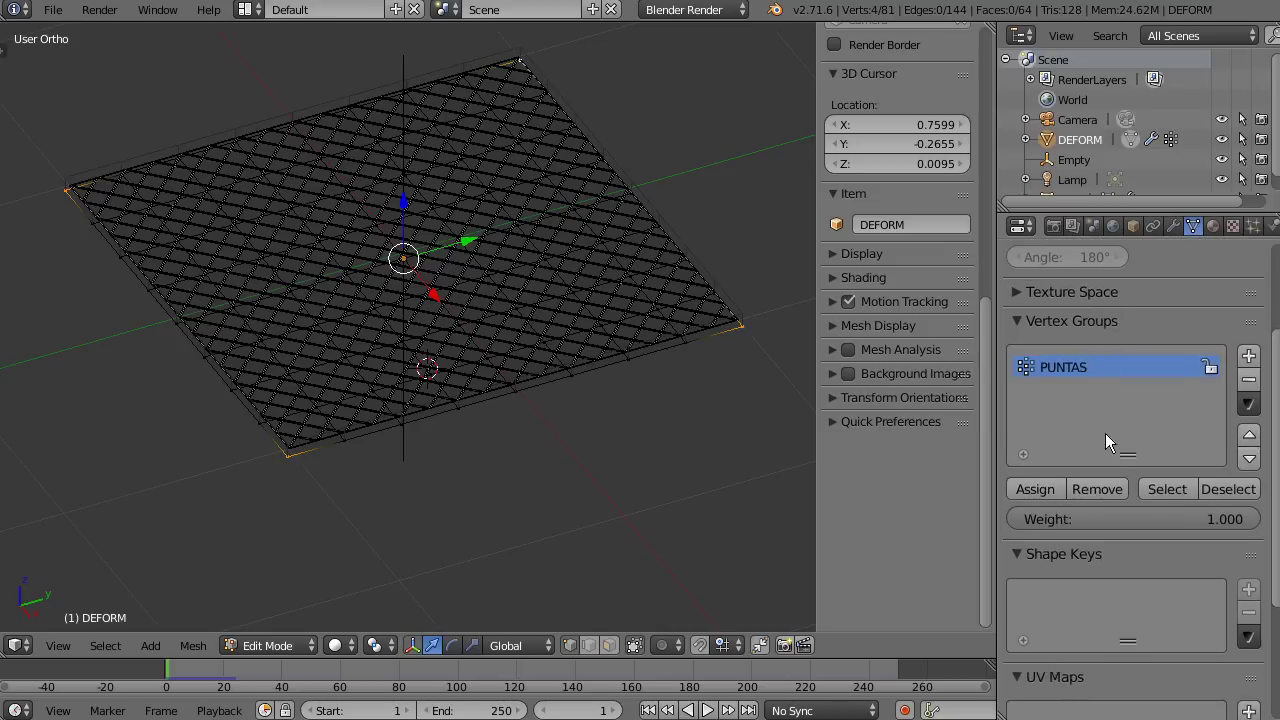
left_click(1035, 497)
key("Tab")
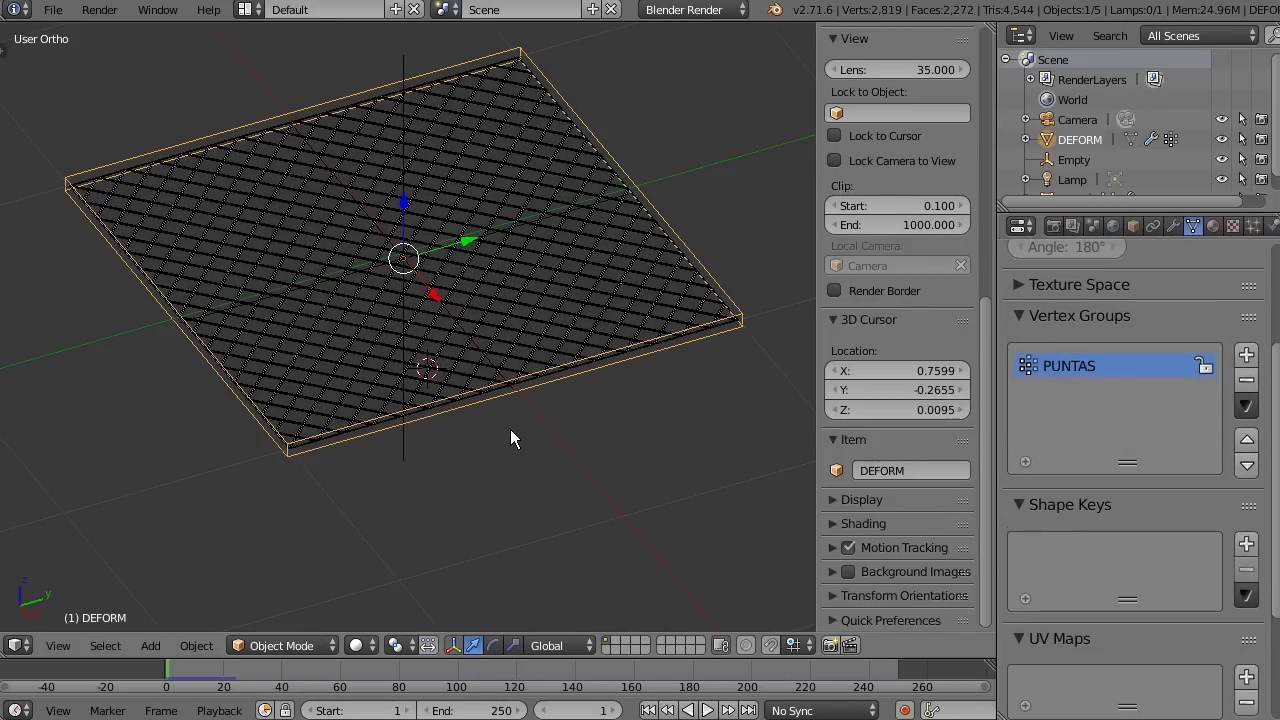
middle_click_drag(510, 438, 490, 461, "shift")
key("Tab")
scroll(913, 215, "up", 7)
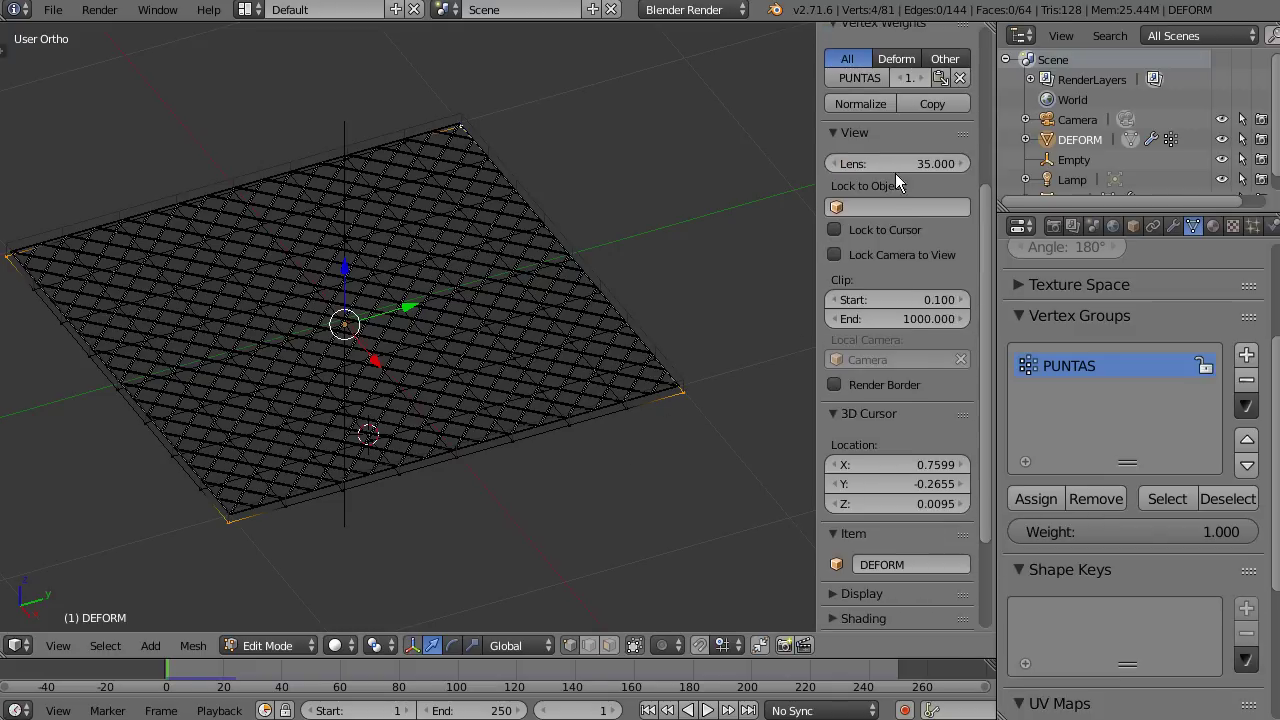
scroll(896, 215, "up", 3)
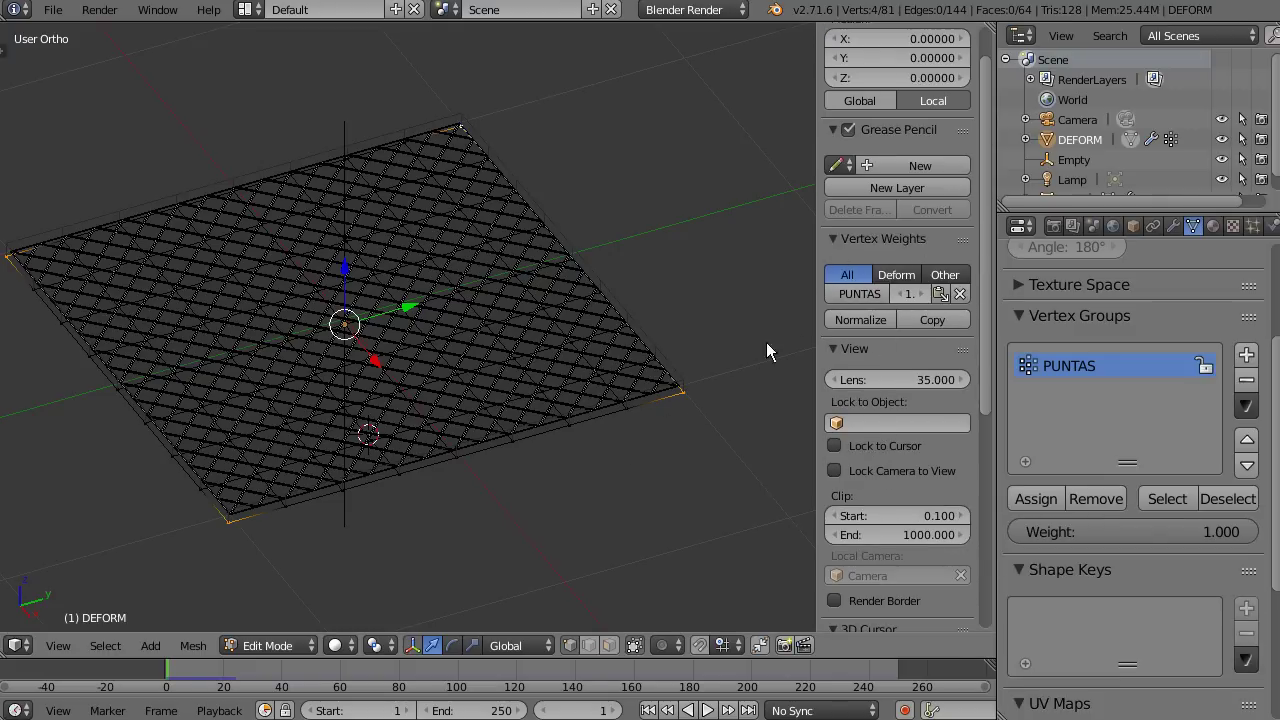
key("Tab")
Start playback and inspect the RED mesh, DEFORM plane and wave mesh from several angles.
key("alt+a")
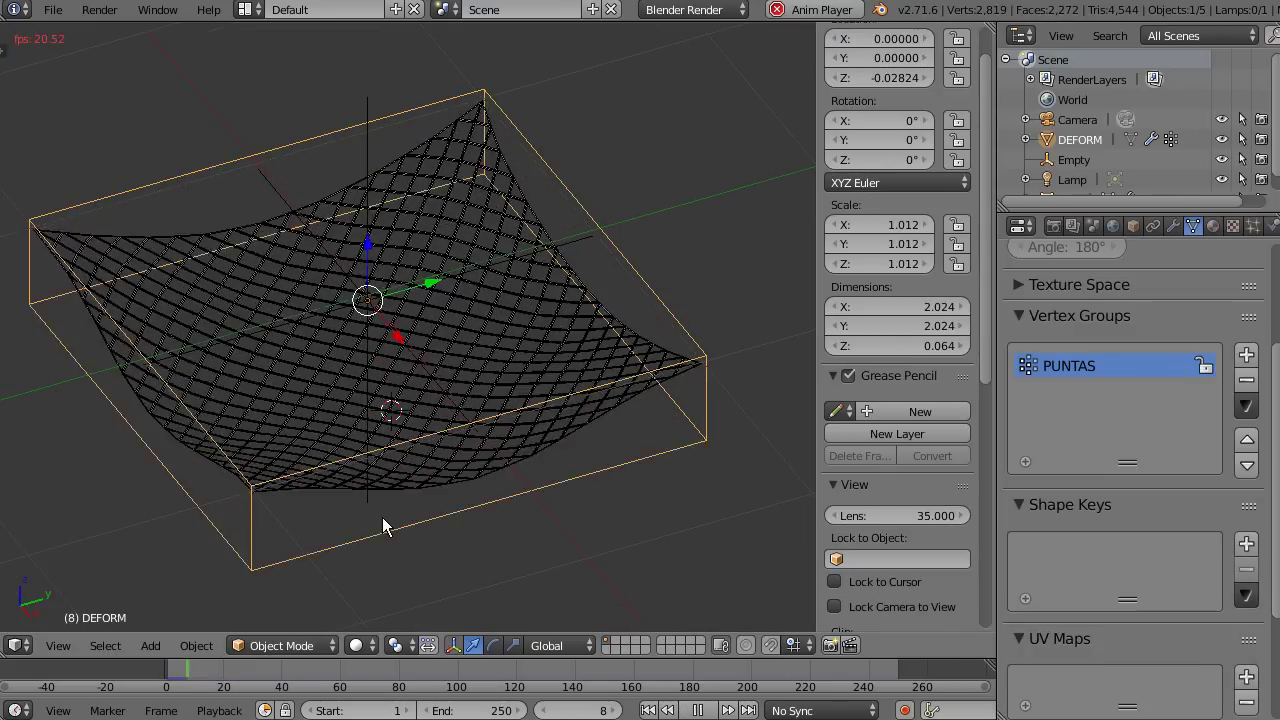
mouse_move(392, 521)
middle_mouse_down()
mouse_move(451, 502)
mouse_move(432, 476)
mouse_move(430, 416)
mouse_move(414, 419)
middle_mouse_up()
mouse_move(546, 449)
middle_mouse_down()
mouse_move(557, 480)
mouse_move(580, 457)
middle_mouse_up()
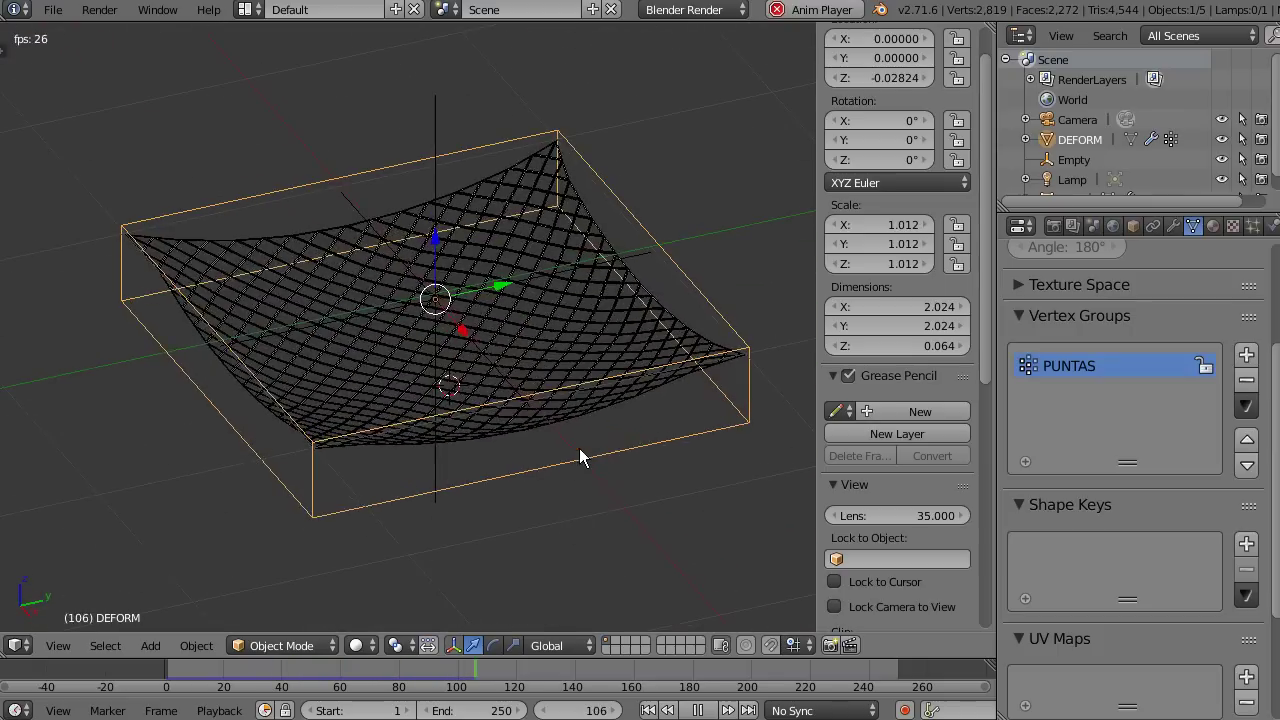
right_click(566, 425)
right_click(741, 405)
right_click(730, 393)
right_click(738, 400)
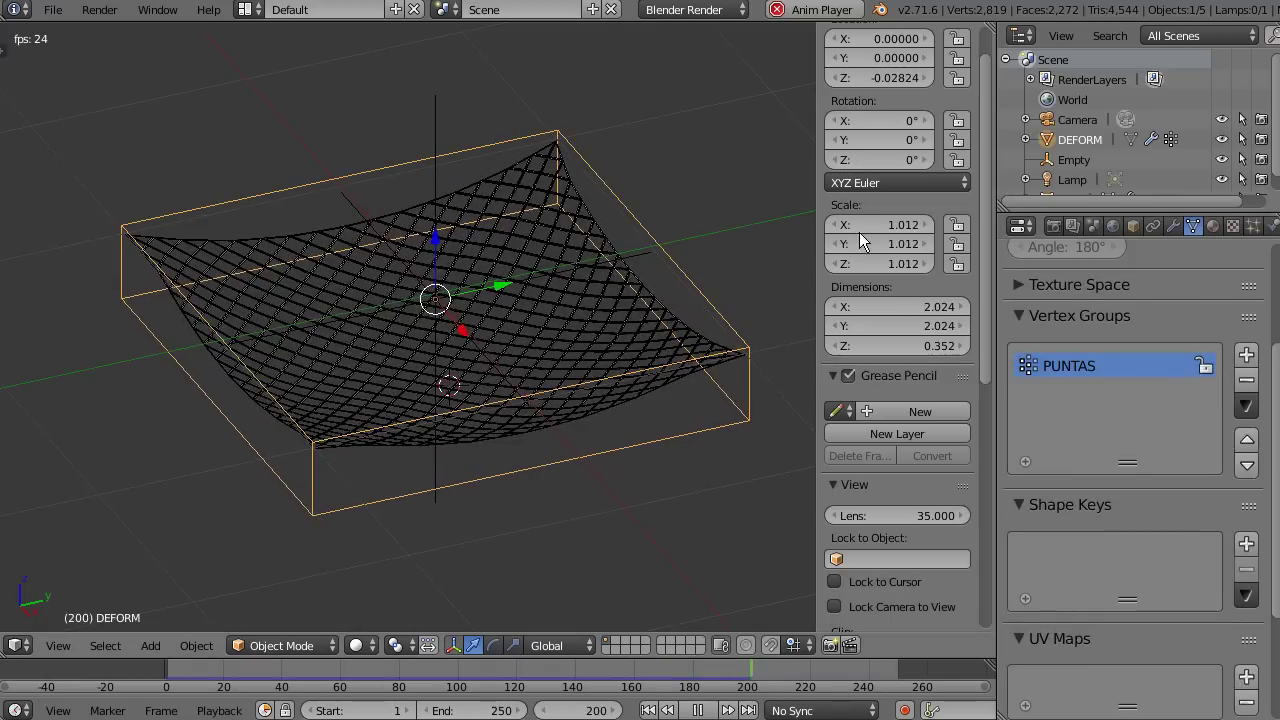
Shrink the Empty to about 0.54 scale, then rewind the animation to frame 1.
right_click(442, 178)
key("s")
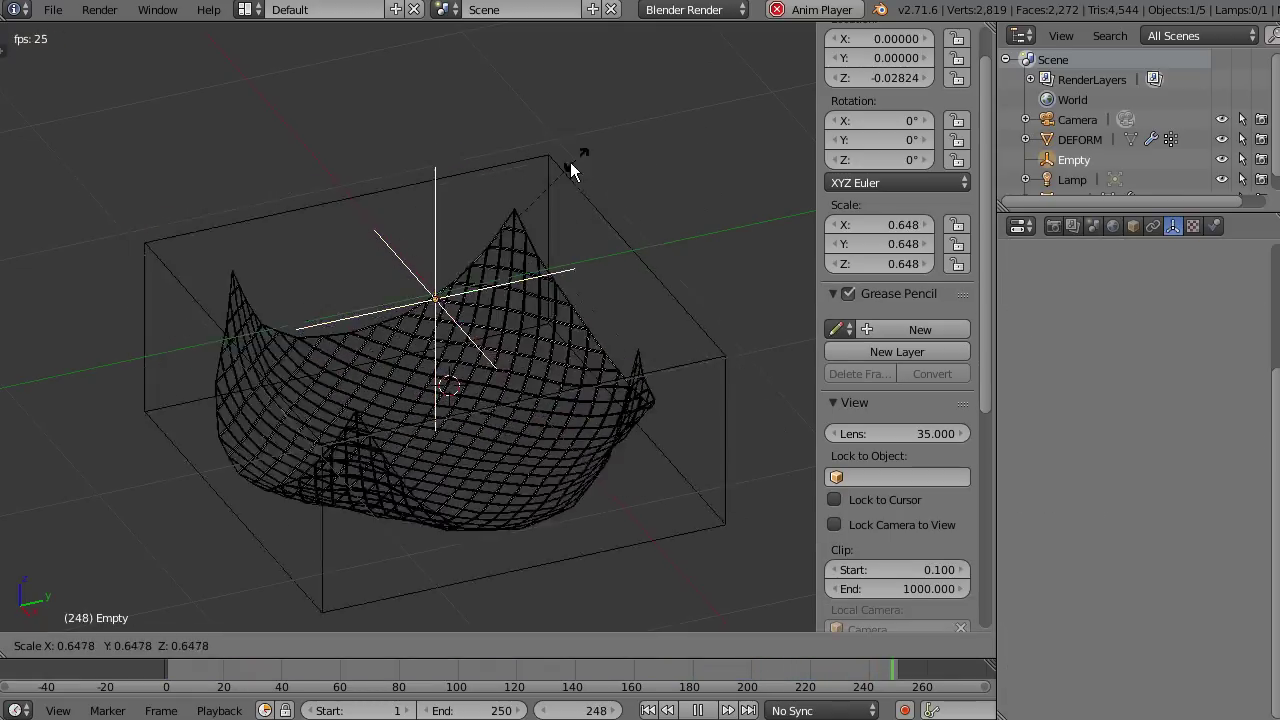
key("Escape")
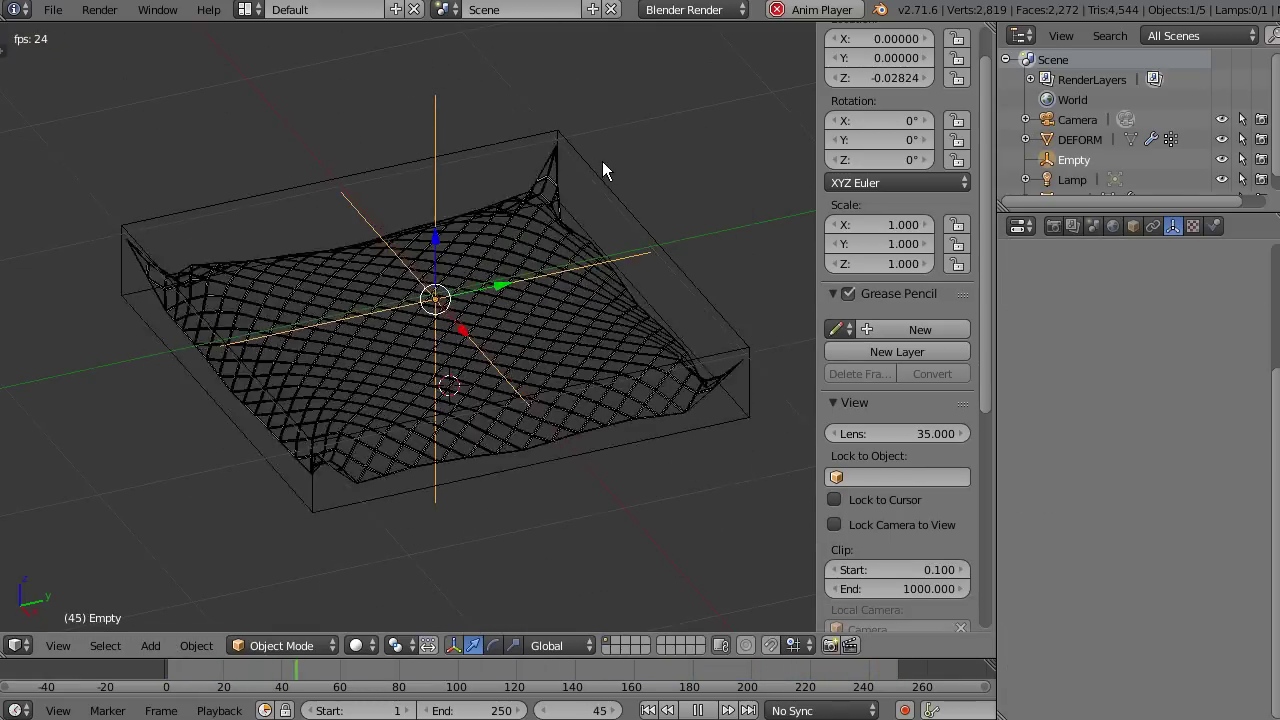
key("s")
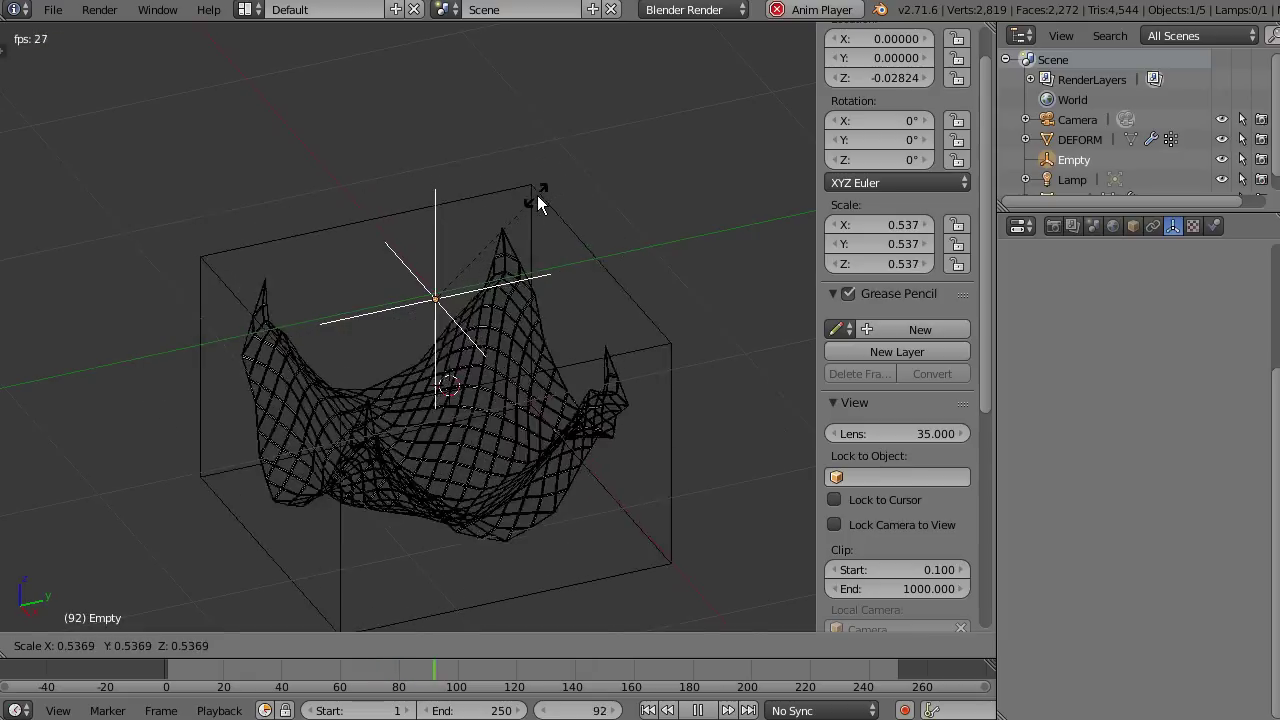
left_click(537, 196)
key("shift+Left")
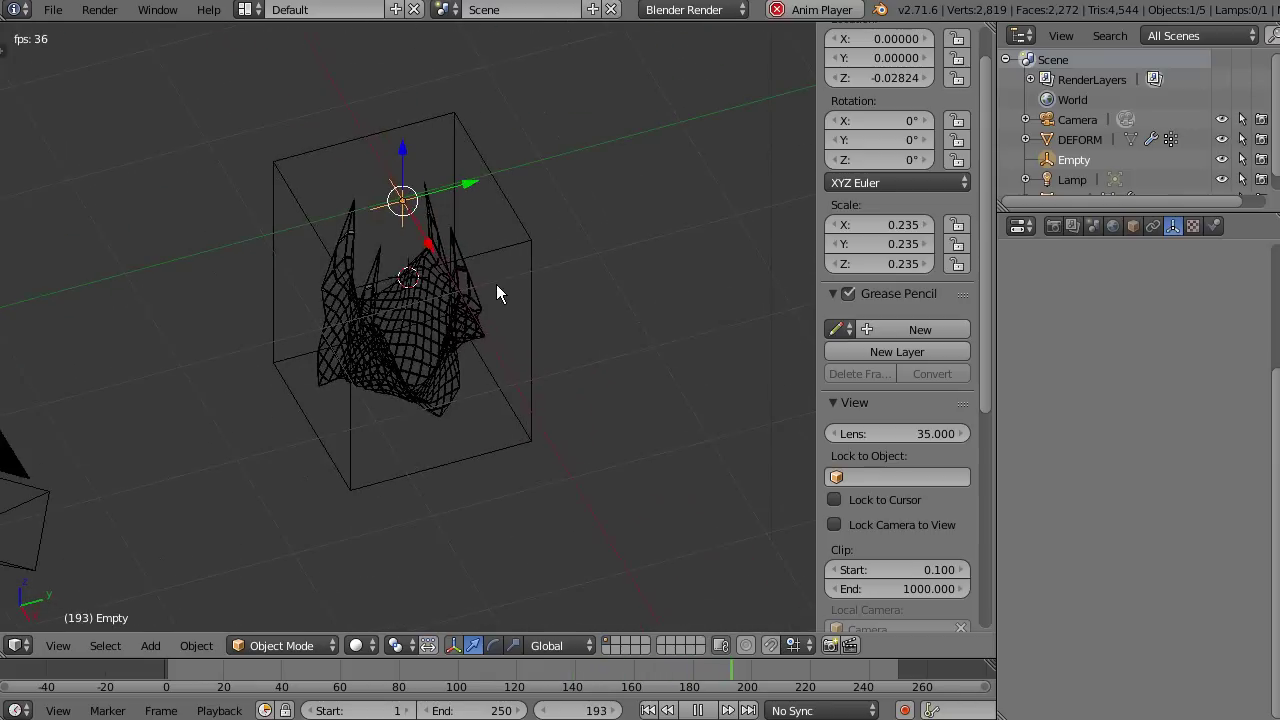
Rescale the Empty to 0.538 and view the crumpled lattice peaks.
key("s")
key("s")
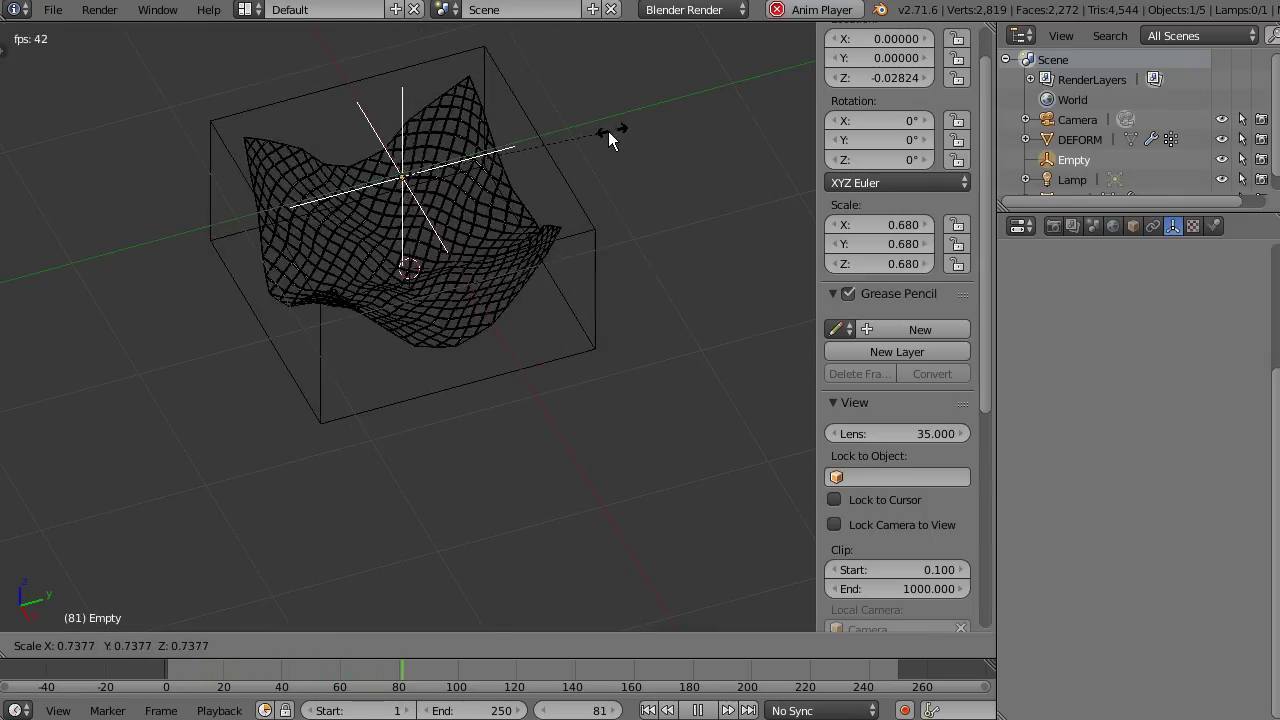
left_click(565, 140)
scroll(492, 396, "up", 3)
middle_click_drag(492, 396, 506, 470)
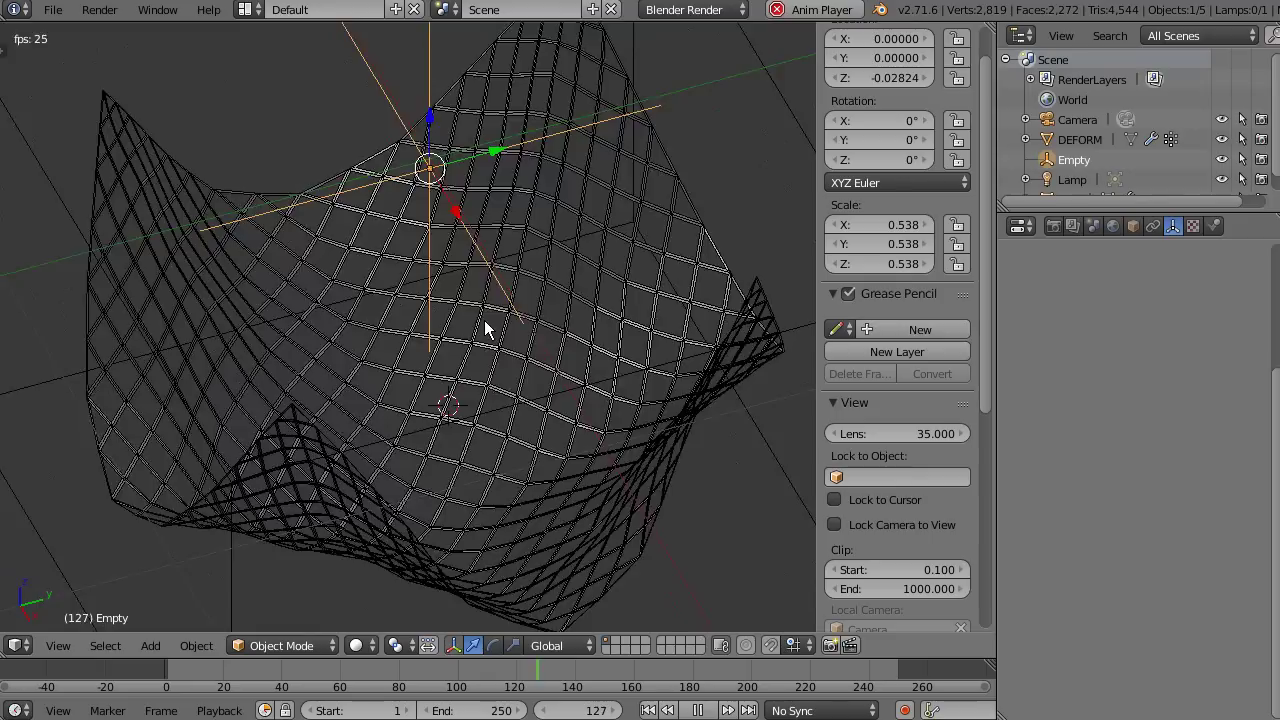
Disable Wire and Draw All Edges display on the RED mesh, then reselect the Empty.
right_click(506, 470)
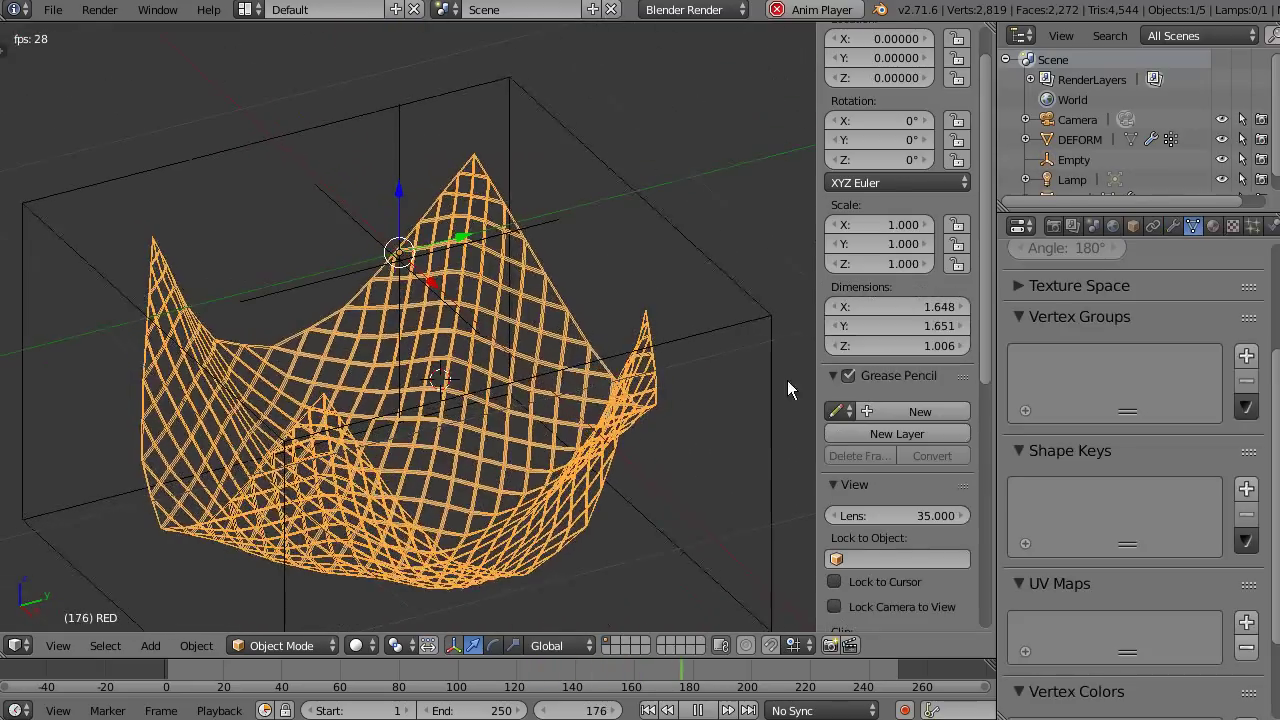
left_click(1133, 228)
left_click(1029, 568)
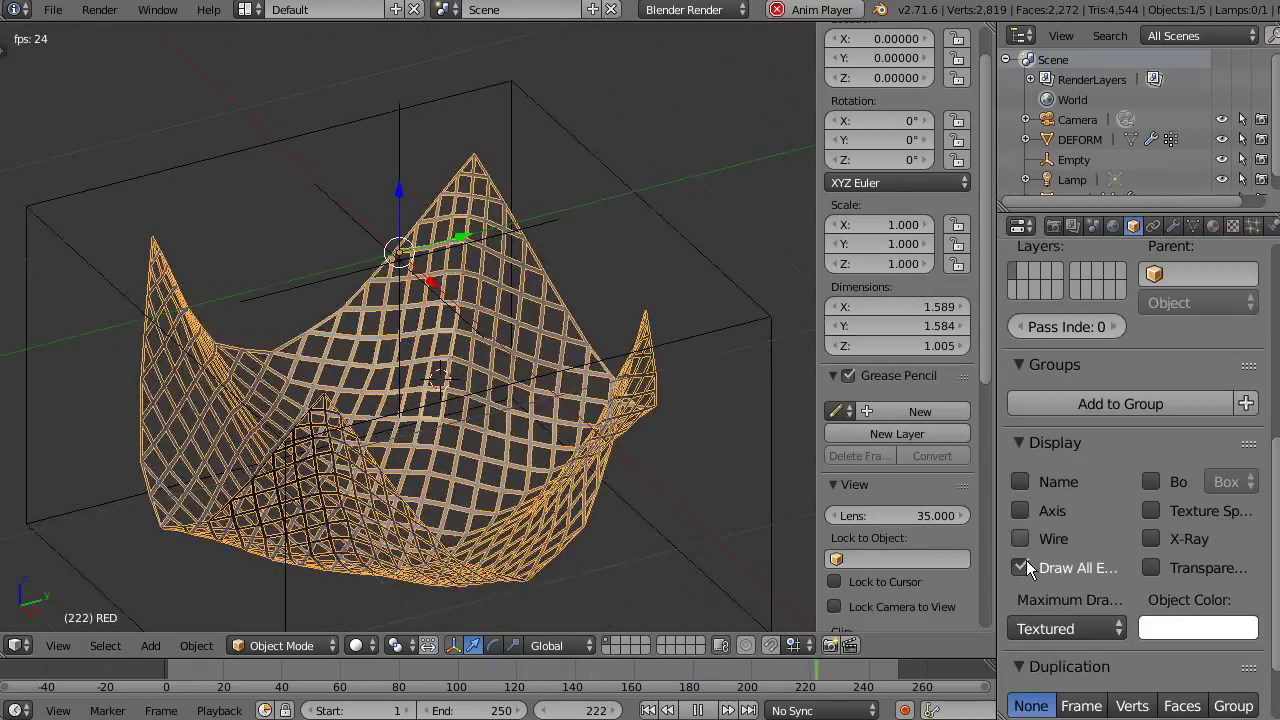
left_click(1021, 538)
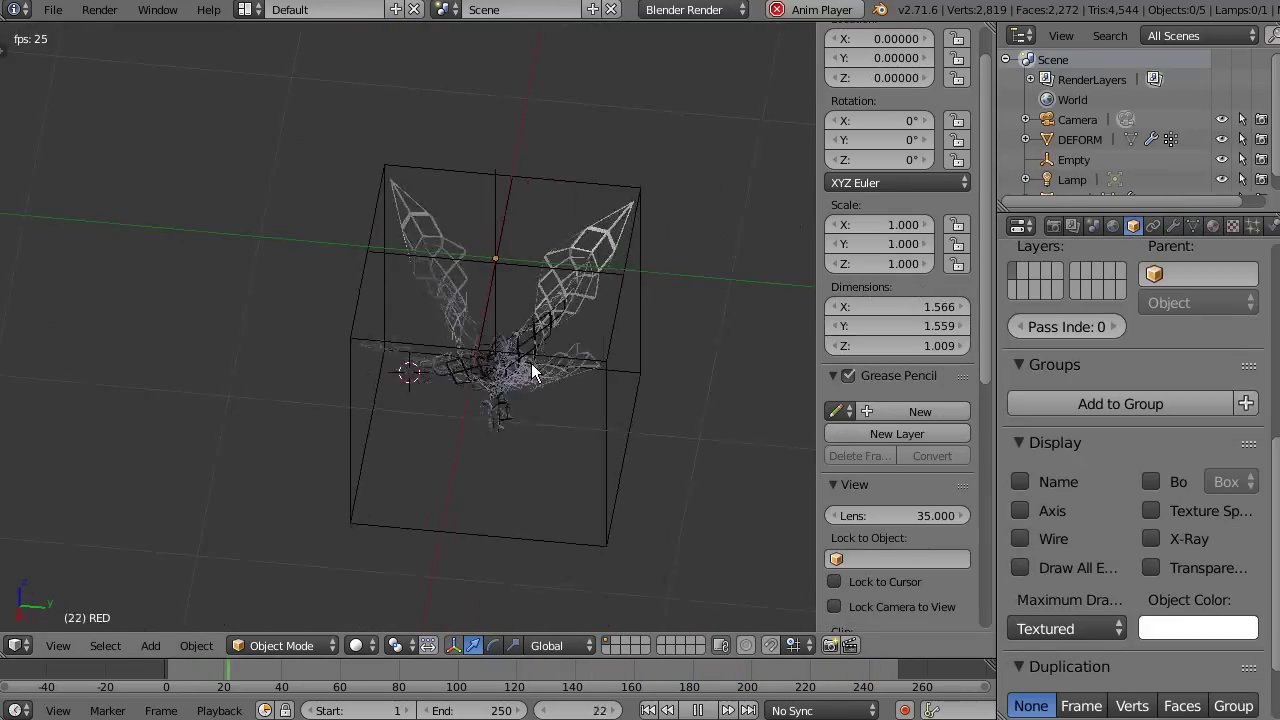
right_click(420, 250)
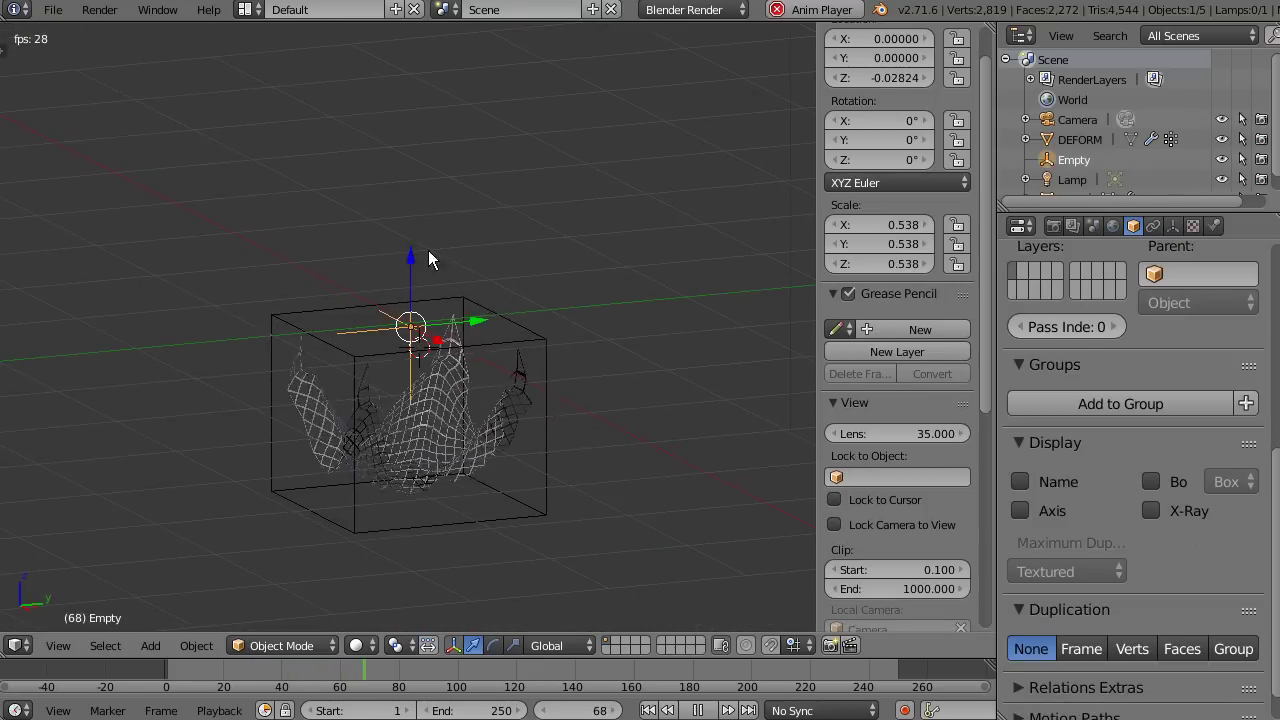